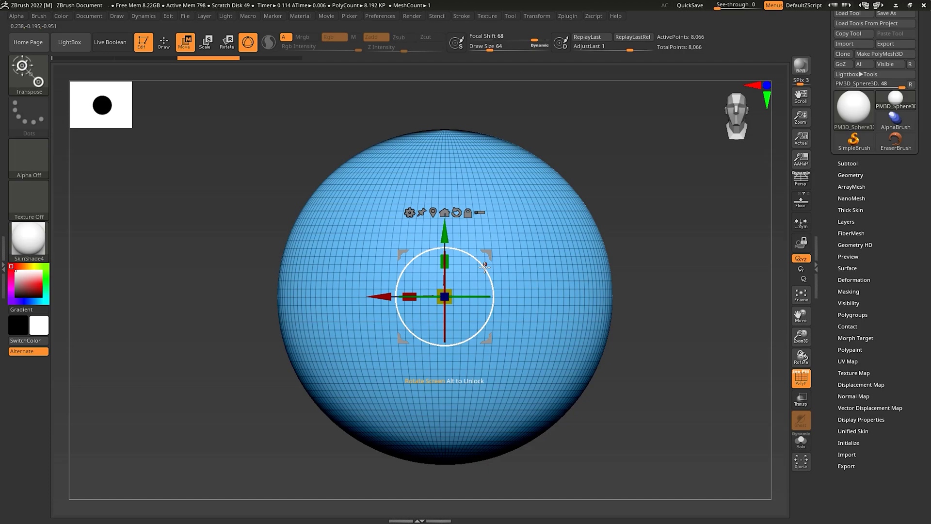
Switch to the Transpose line, draw it out diagonally from the sphere, and return to the Gizmo 3D
left_click(248, 42)
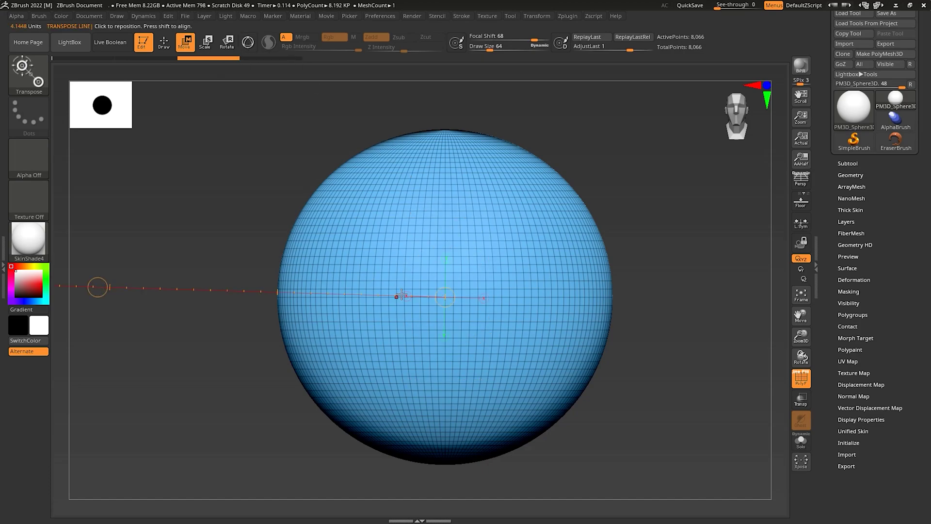
right_click_drag(477, 250, 443, 248, "ctrl")
left_click_drag(442, 248, 601, 145)
mouse_move(600, 245)
right_mouse_down("ctrl")
mouse_move(582, 258)
mouse_move(593, 249)
right_mouse_up("ctrl")
right_click_drag(534, 225, 498, 285)
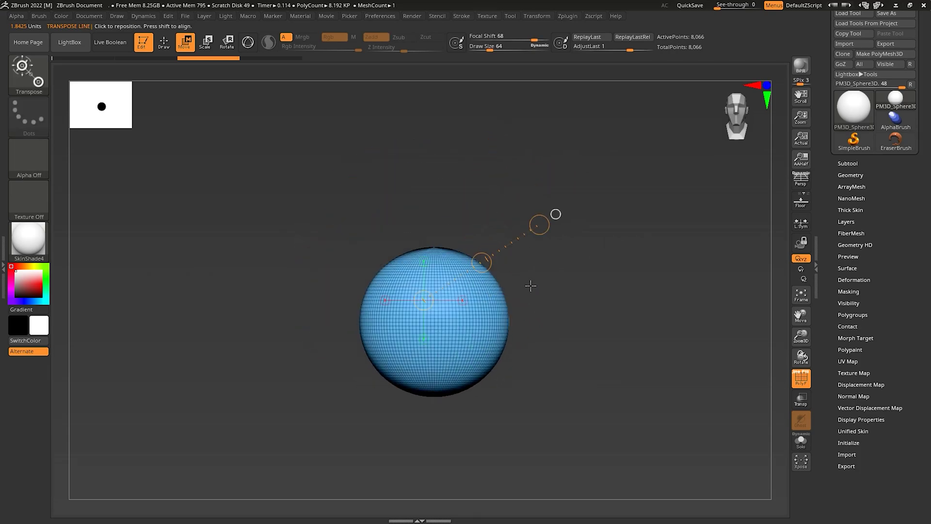
left_click(248, 44)
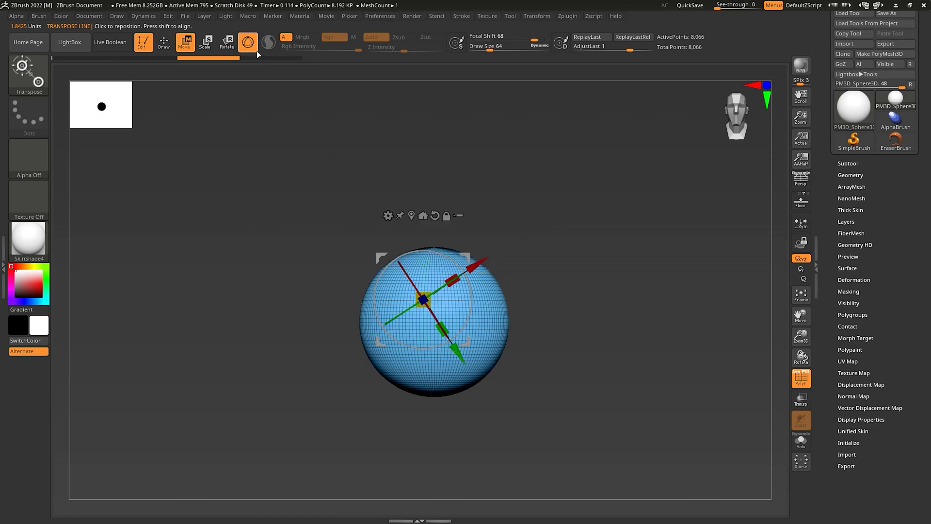
Centre the gizmo on the unmasked sphere and reset its orientation
right_click_drag(522, 276, 560, 319, "ctrl")
left_click(412, 215)
left_click(450, 245)
Set Focal Shift to -100 and place the gizmo in the empty space beside the sphere without moving the mesh
left_click_drag(560, 318, 487, 62, "shift")
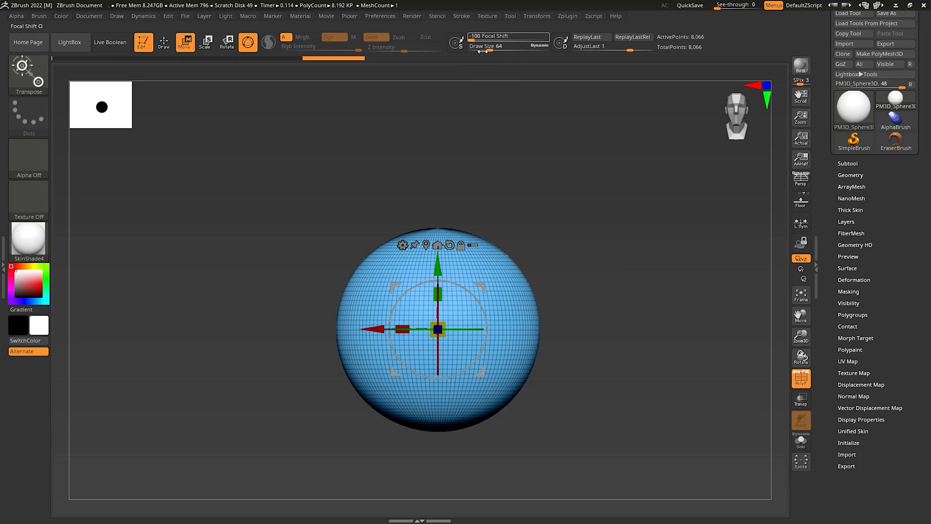
left_click_drag(484, 372, 702, 372, "alt")
right_click_drag(713, 364, 625, 361, "alt")
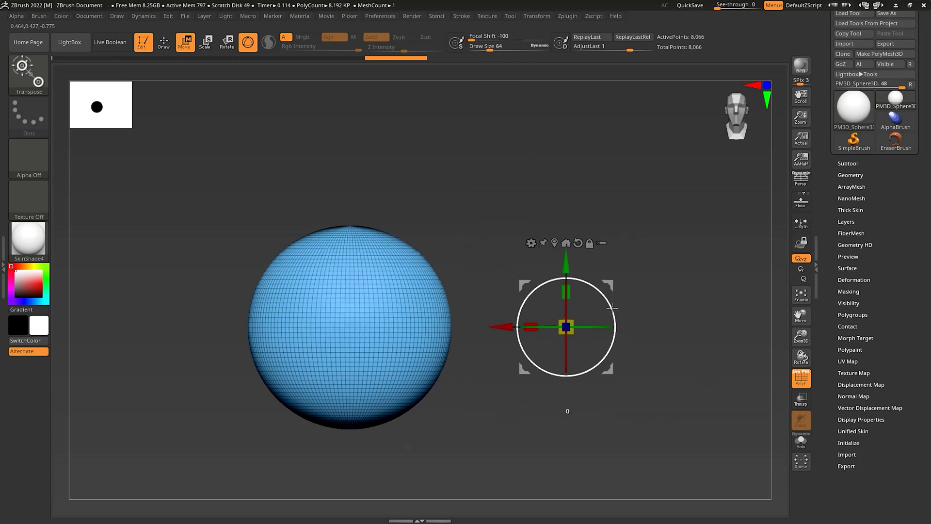
Try rotating and scaling the sphere from the offset gizmo at Focal Shift -100, undoing each transform
left_click_drag(609, 304, 632, 269)
key("ctrl+z")
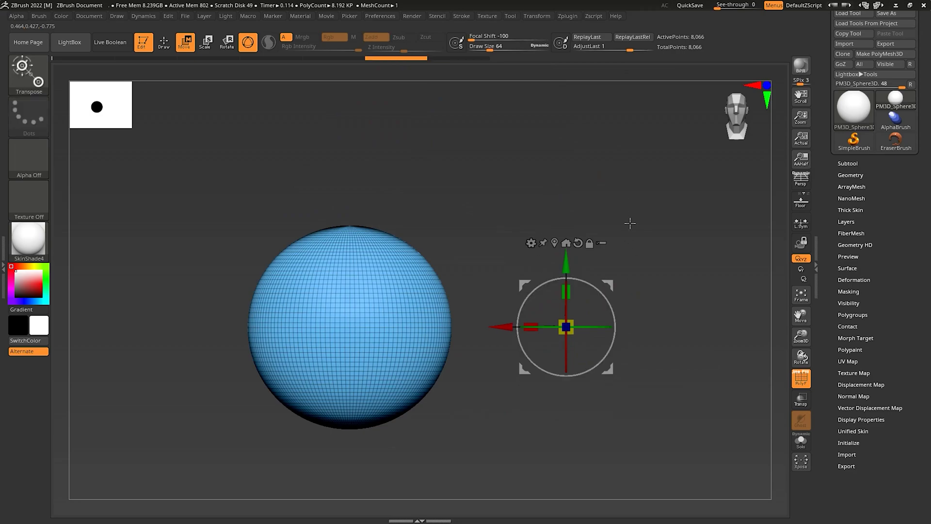
left_click_drag(591, 326, 603, 326)
key("ctrl+z")
left_click_drag(529, 330, 486, 328)
key("ctrl+z")
key("ctrl+z")
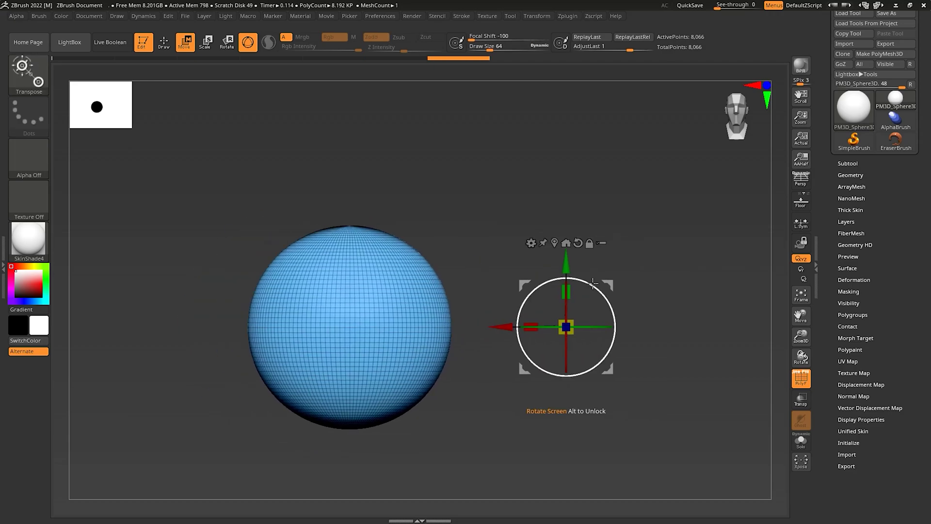
Bend the sphere into a crescent by rotating around the offset gizmo, using Focal Shift values of -58 and 32
left_click_drag(474, 37, 487, 38)
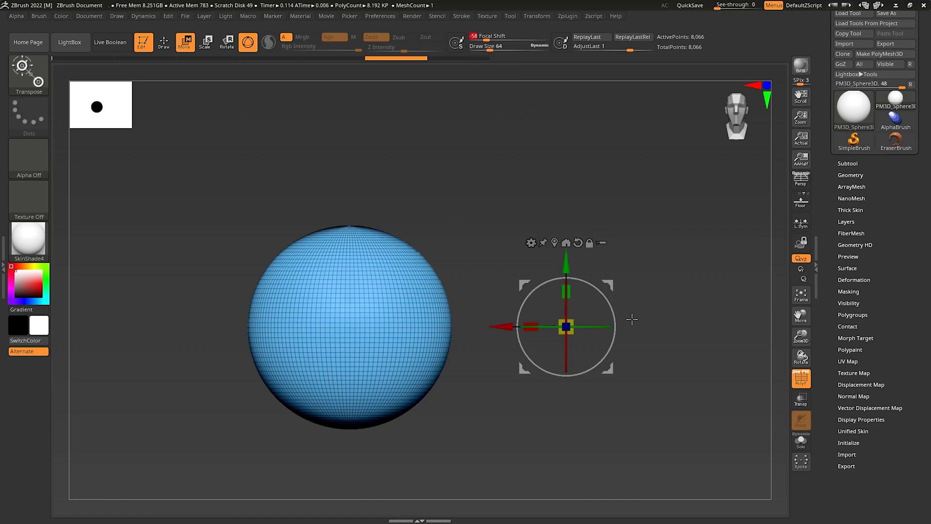
left_click_drag(608, 301, 579, 273)
key("ctrl+z")
left_click_drag(607, 294, 596, 325)
right_click_drag(596, 324, 563, 315)
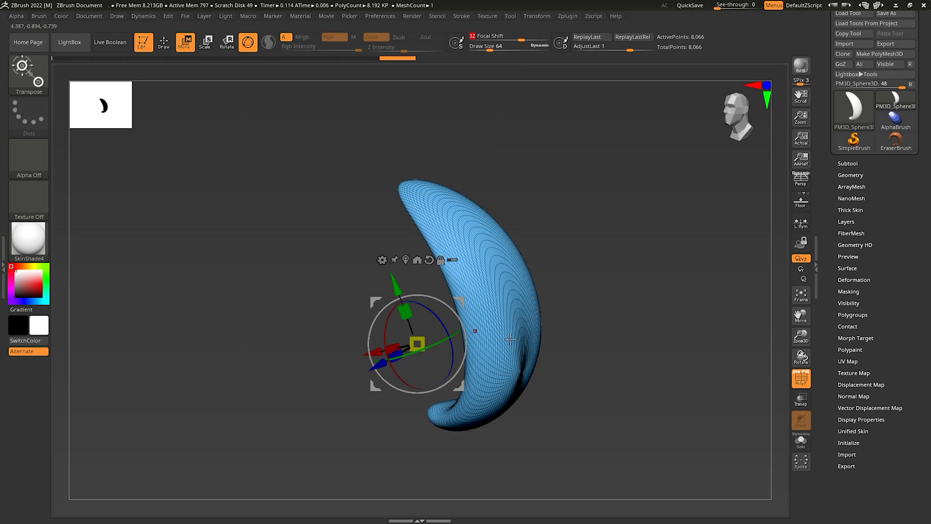
right_click_drag(461, 360, 454, 362, "shift")
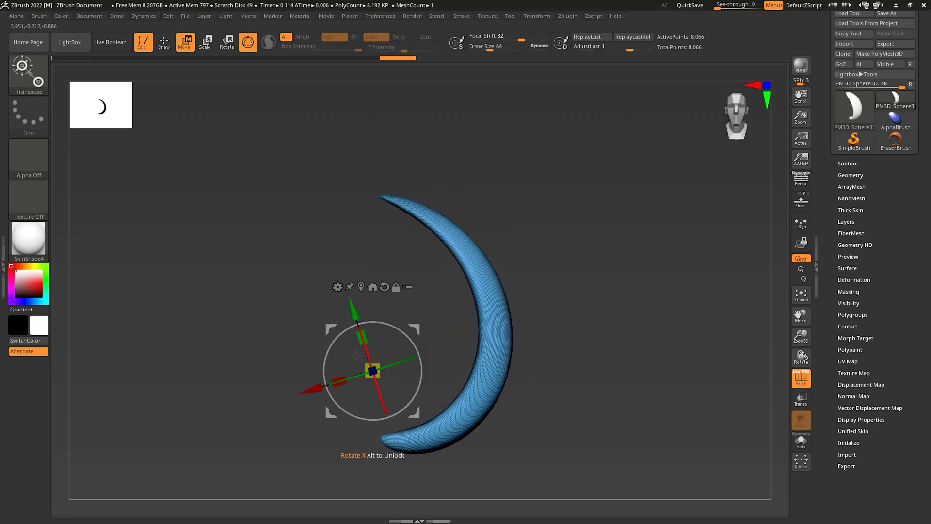
Test rotations at Focal Shift 100 with the gizmo beside the crescent's lower tip, and undo the last rotation
mouse_move(422, 362)
left_mouse_down()
mouse_move(422, 378)
mouse_move(412, 340)
mouse_move(422, 370)
left_mouse_up()
right_click_drag(459, 414, 501, 338, "alt")
key("ctrl+z")
left_click_drag(457, 338, 361, 455, "alt")
left_click_drag(396, 378, 361, 383)
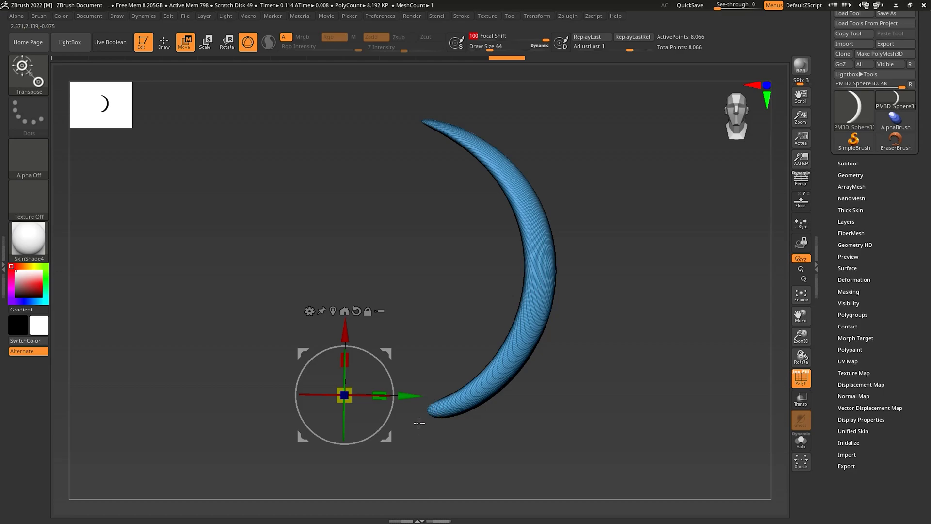
key("ctrl")
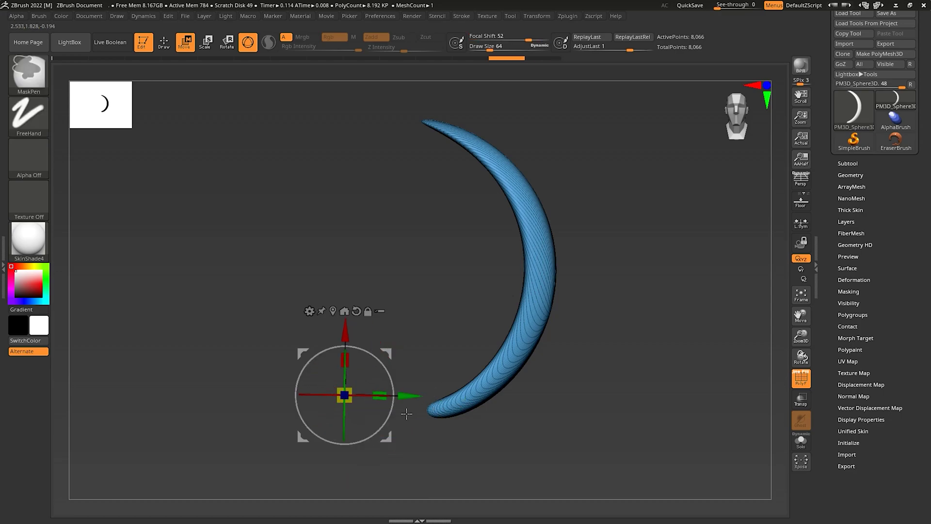
key("ctrl+z")
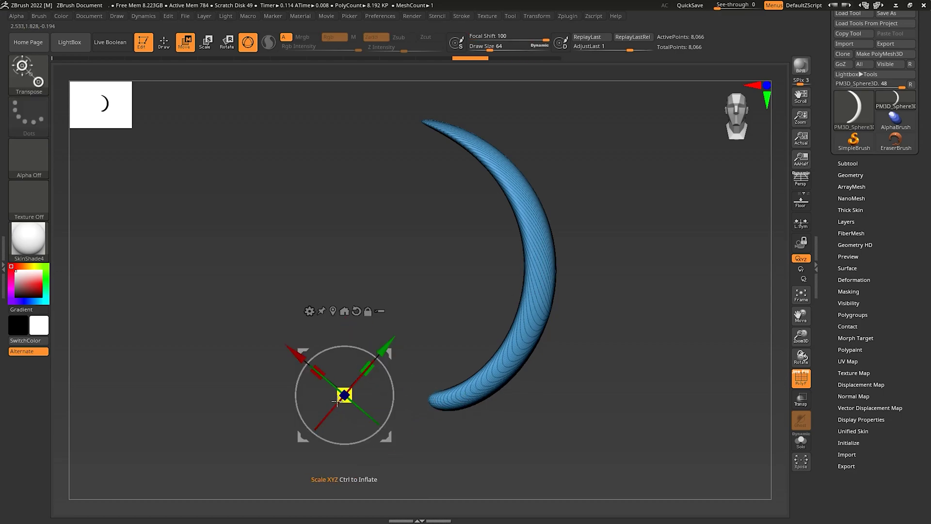
Place the gizmo midway along the crescent's open side and set Focal Shift to 0
left_click_drag(428, 385, 468, 351, "alt")
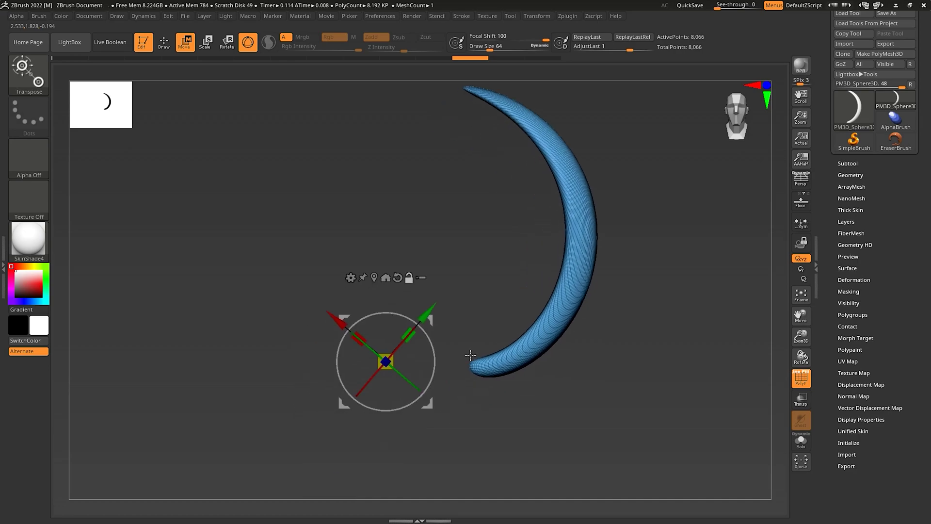
left_click_drag(444, 276, 434, 341, "alt")
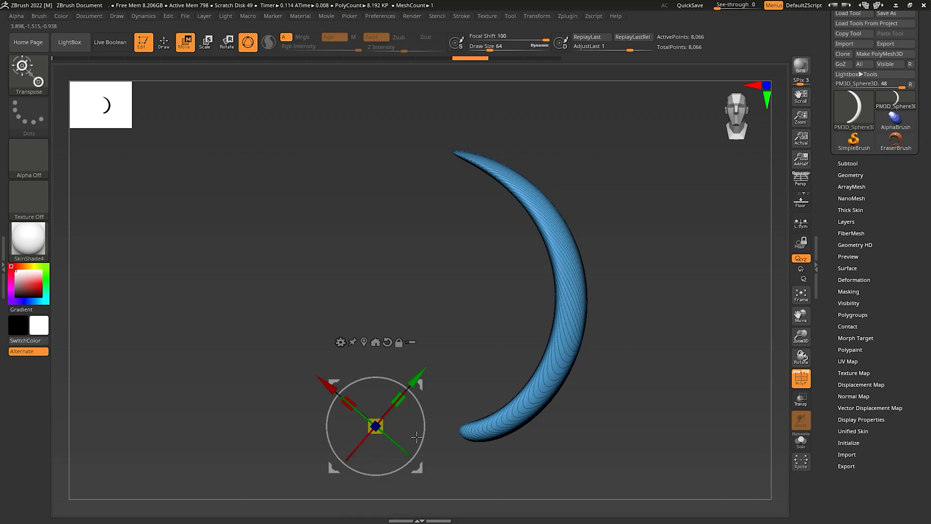
left_click_drag(375, 427, 373, 320)
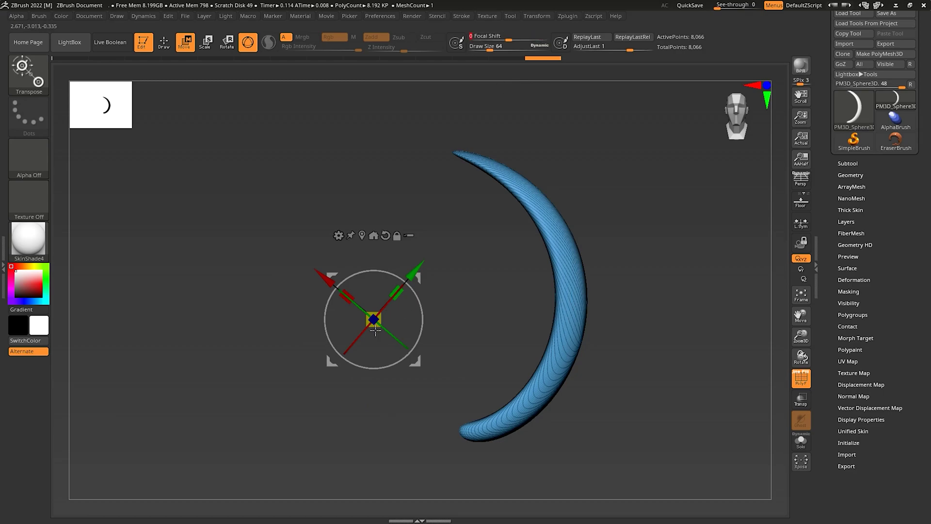
Try scaling the crescent along single gizmo axes at Focal Shift 0, undoing each scale
left_click_drag(401, 295, 395, 303)
key("ctrl+z")
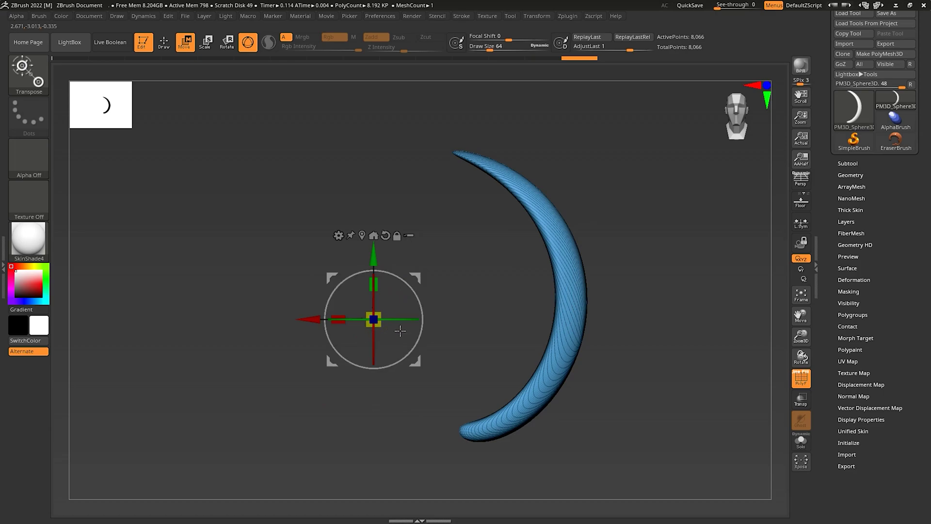
left_click_drag(340, 320, 344, 343)
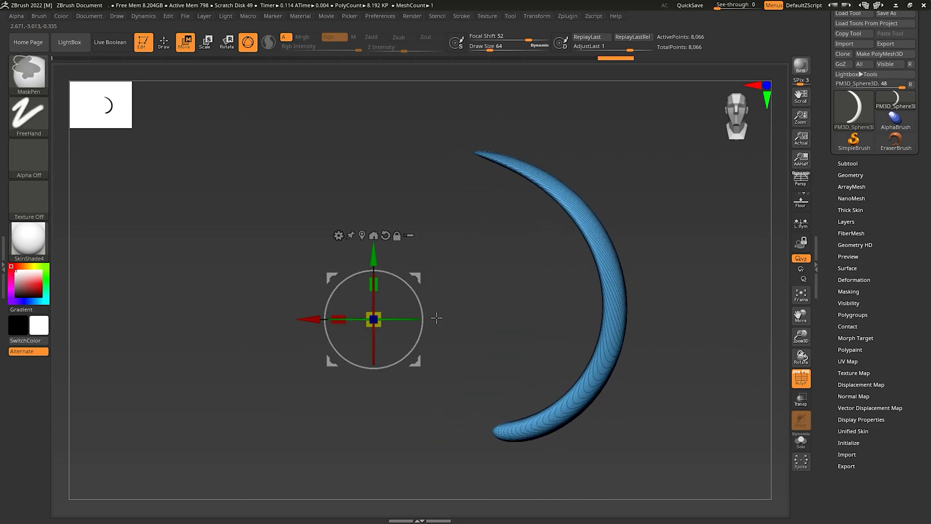
key("ctrl+z")
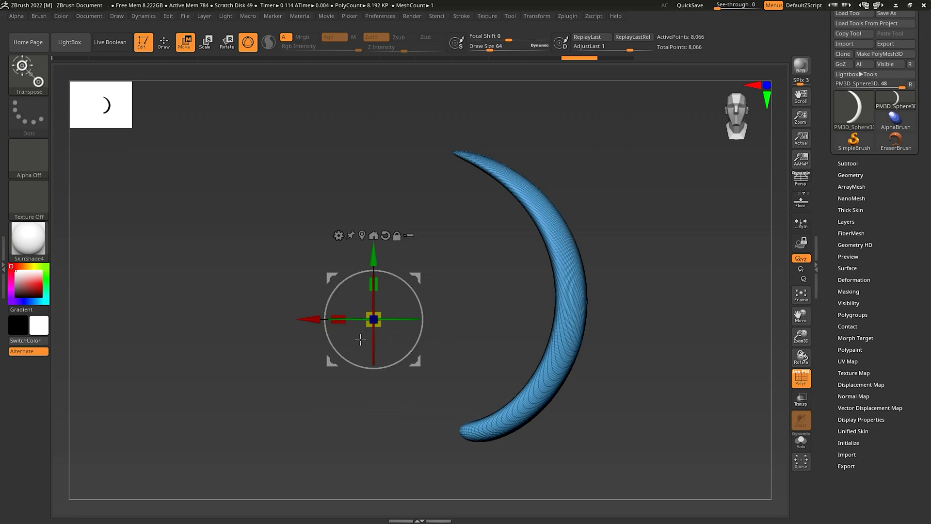
Try moving the crescent along X at Focal Shift 0 and 45, undoing each move
left_click_drag(314, 320, 194, 320)
key("ctrl+z")
left_click(527, 37)
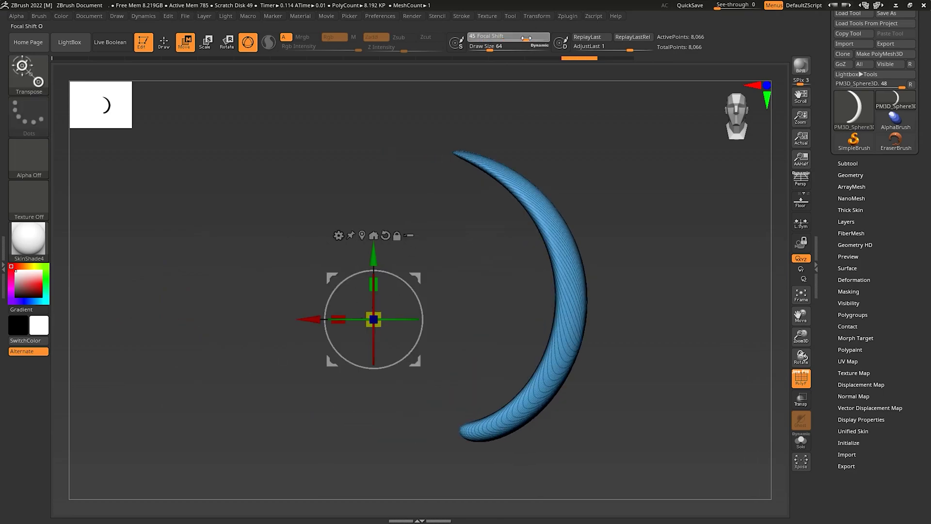
left_click_drag(308, 321, 166, 310)
key("ctrl+z")
Reposition the gizmo around the crescent's upper half and rotate that end into a thin S-shaped tail
left_click_drag(419, 360, 389, 325, "alt")
left_click_drag(384, 299, 312, 275)
left_click_drag(451, 341, 494, 247, "alt")
left_click_drag(456, 133, 419, 254)
left_click_drag(422, 152, 426, 217)
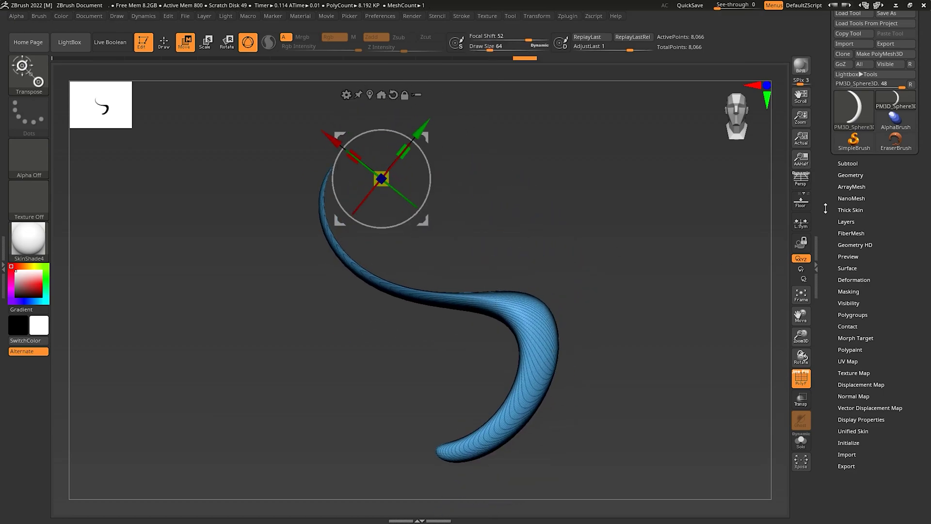
Remesh the S-shaped form with DynaMesh at resolution 128
left_click(851, 175)
left_click(862, 340)
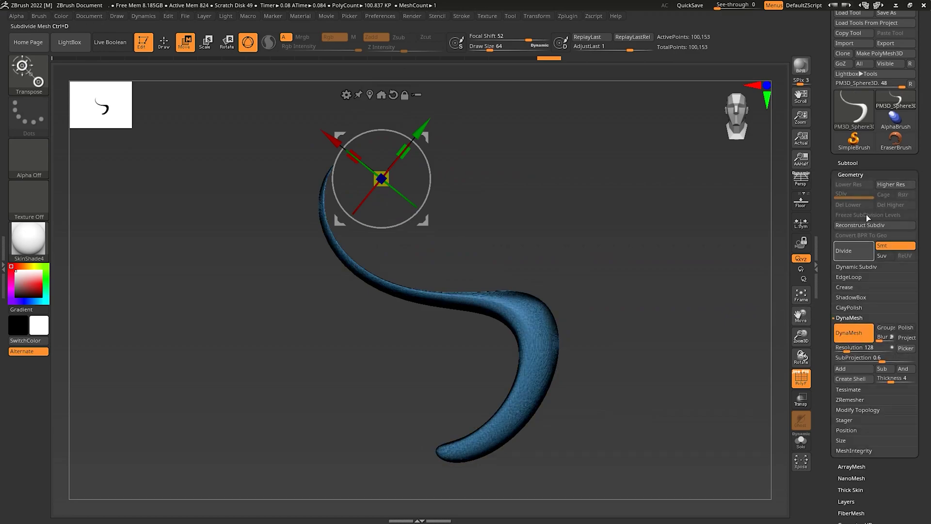
left_click(856, 174)
Offset the gizmo beside the form's thick end and rotate it to stretch the form into two long curved tails
left_click_drag(425, 221, 658, 421, "alt")
left_click_drag(663, 376, 658, 381)
left_click_drag(574, 350, 660, 395)
left_click_drag(693, 424, 668, 269, "alt")
left_click_drag(686, 293, 518, 266, "alt")
key("ctrl+z")
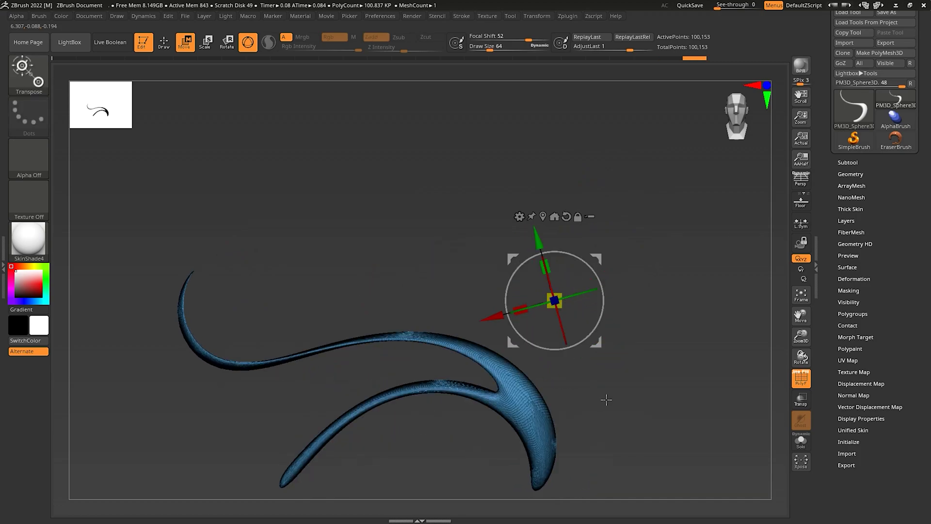
Rotate the thick end around the repositioned gizmo to form a pointed head and a third, shorter tail
left_click_drag(603, 341, 476, 424, "alt")
left_click_drag(667, 382, 632, 474)
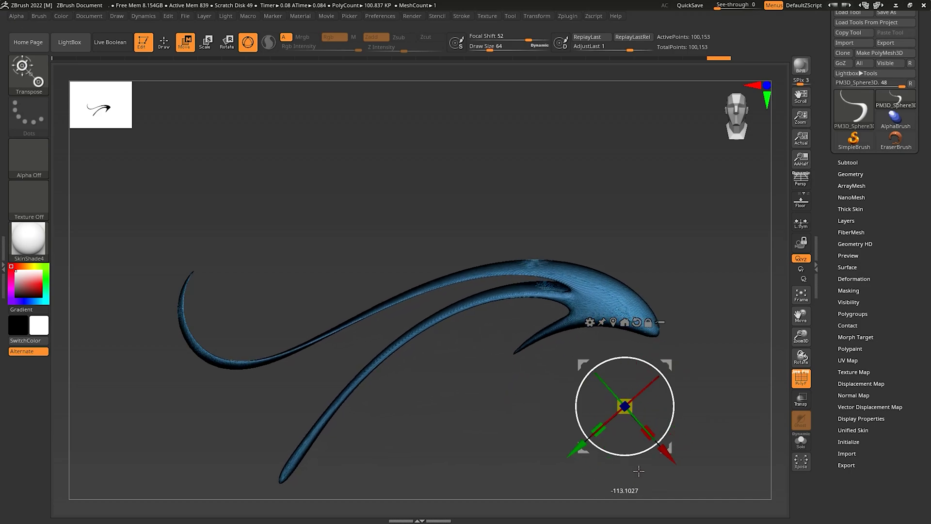
left_click_drag(744, 449, 710, 387)
mouse_move(639, 377)
left_mouse_down()
mouse_move(673, 418)
mouse_move(687, 457)
mouse_move(692, 422)
mouse_move(674, 416)
left_mouse_up()
Toggle the polyframe to check the form, and return to the gizmo with Focal Shift -100 and its orientation reset
key("q")
key("shift+f")
key("shift+f")
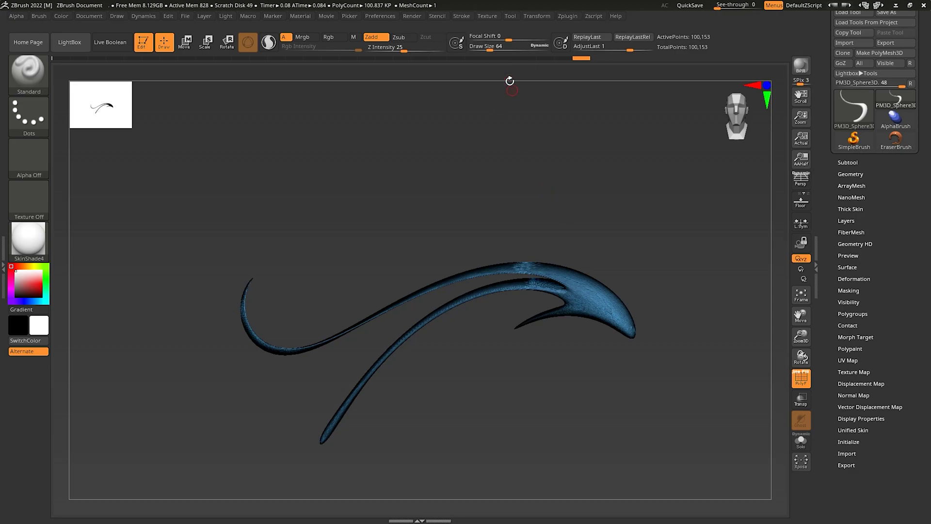
key("w")
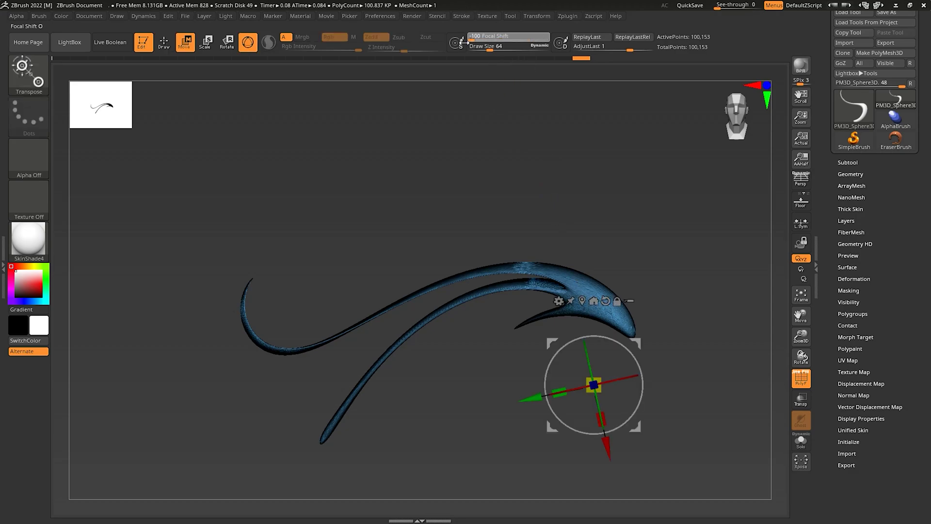
left_click(606, 301)
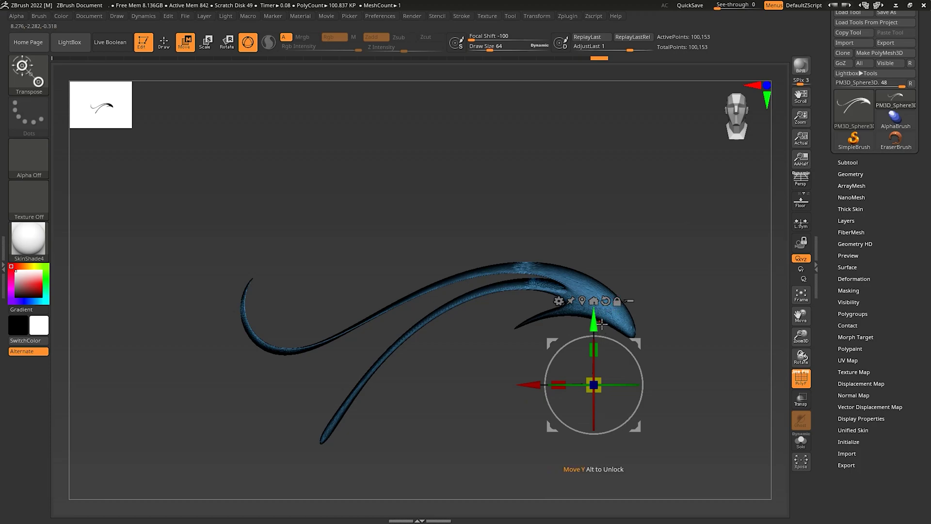
Set the MaskPen's own Focal Shift to 40, keeping it separate from the gizmo's setting
key("ctrl")
key("ctrl")
key("ctrl")
key("ctrl")
key("ctrl")
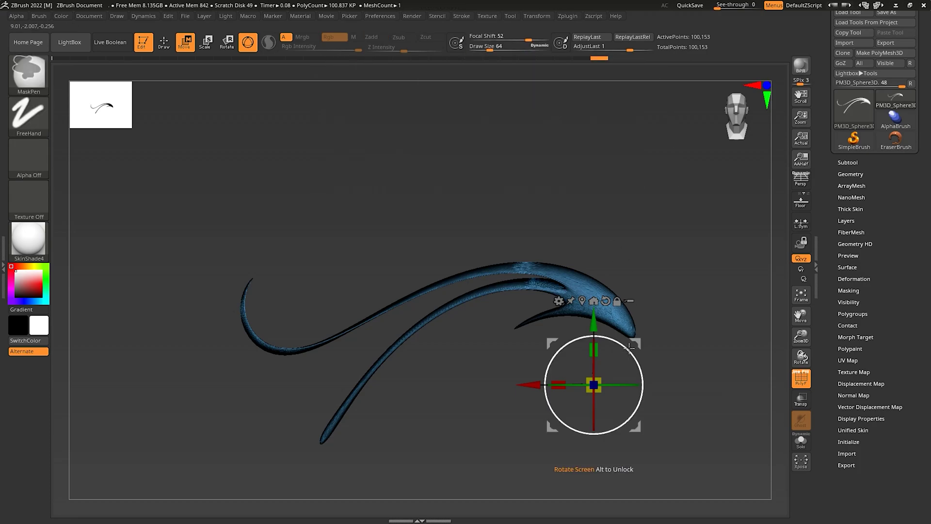
left_click_drag(518, 36, 517, 42)
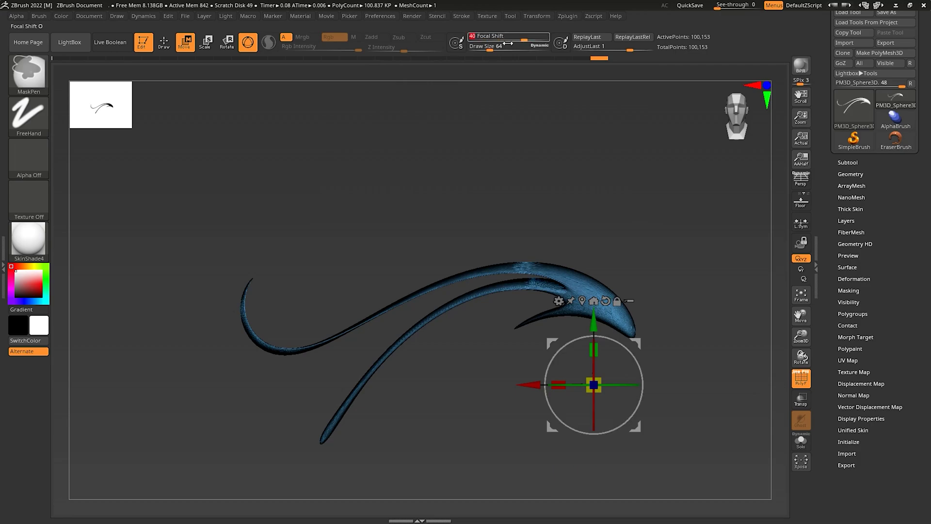
Curl the thick end into a large hook by rotating the gizmo with the MaskPen's Focal Shift as falloff
left_click_drag(581, 338, 595, 431, "ctrl")
left_click_drag(633, 355, 649, 378, "ctrl")
right_click_drag(643, 371, 604, 364, "alt")
mouse_move(604, 365)
right_mouse_down()
mouse_move(641, 341)
mouse_move(636, 329)
mouse_move(593, 339)
mouse_move(582, 325)
right_mouse_up()
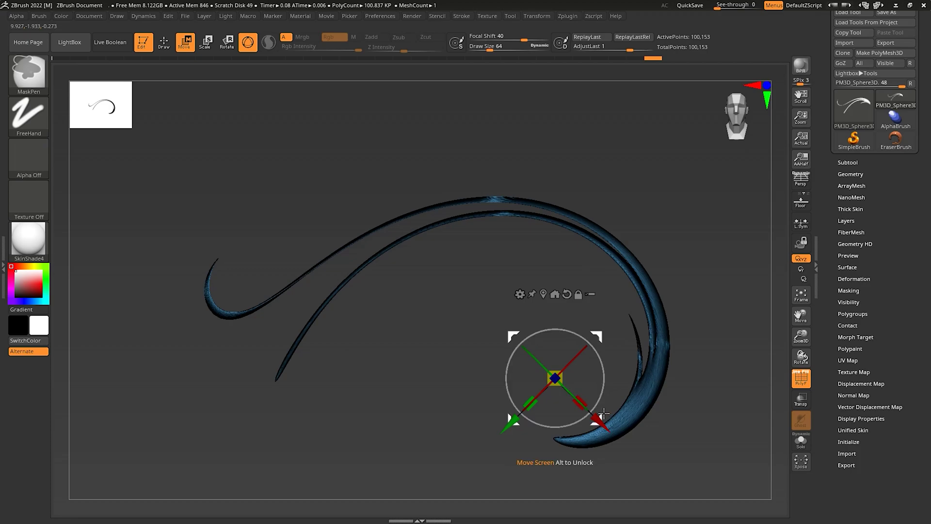
left_click_drag(593, 373, 582, 403)
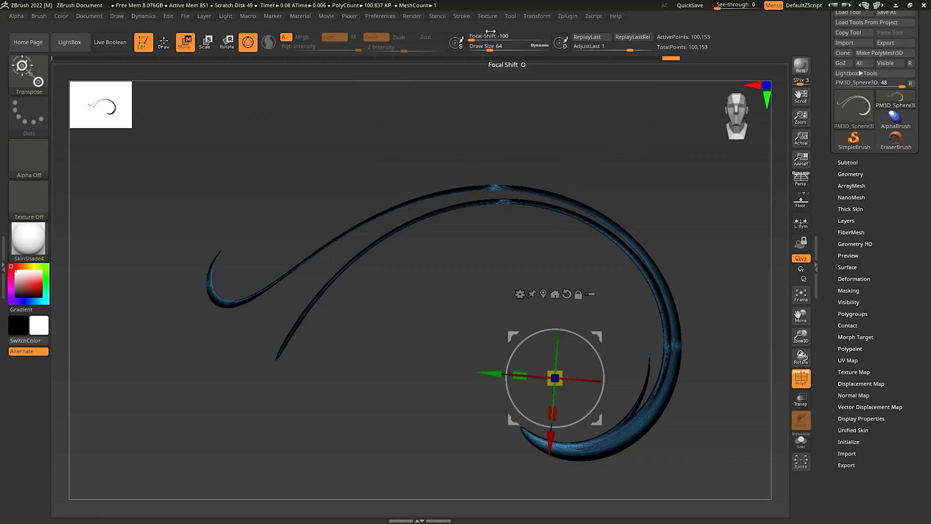
Divide the mesh by one subdivision level, and view the smooth hooked form from behind without the polyframe
left_click_drag(619, 361, 635, 338)
left_click_drag(703, 334, 617, 339, "alt")
left_click_drag(618, 339, 665, 307)
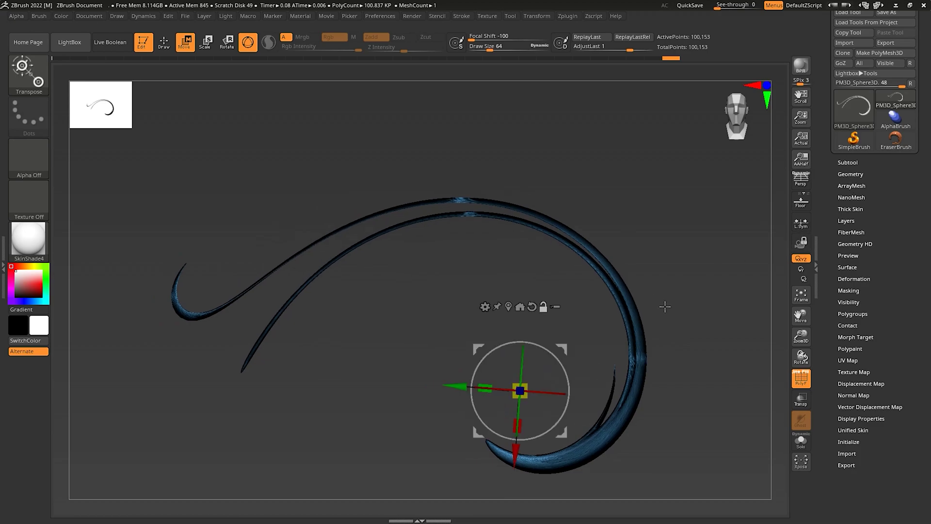
key("ctrl+d")
left_click_drag(665, 374, 588, 367)
left_click_drag(505, 356, 383, 409, "alt")
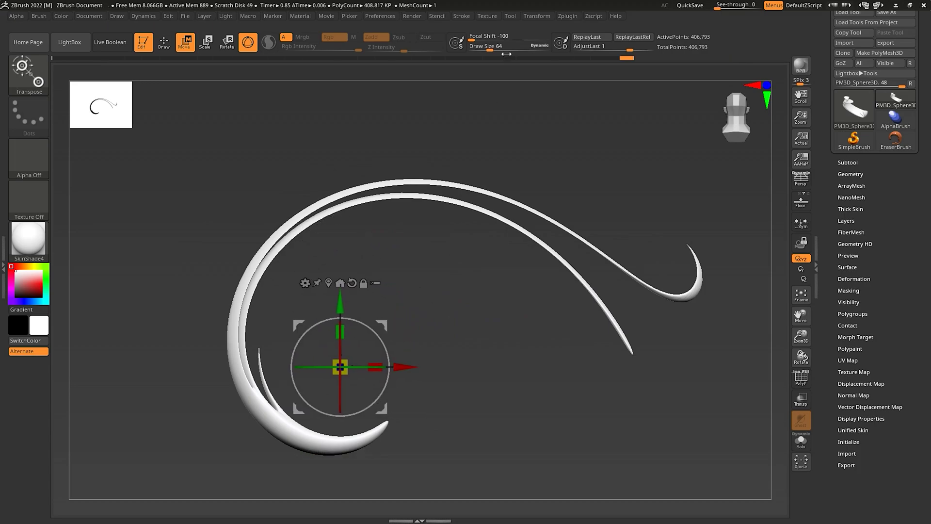
Twist the hooked form in depth around the gizmo's Y axis, inspect it from another angle, and undo the last change
left_click_drag(359, 368, 645, 380, "ctrl")
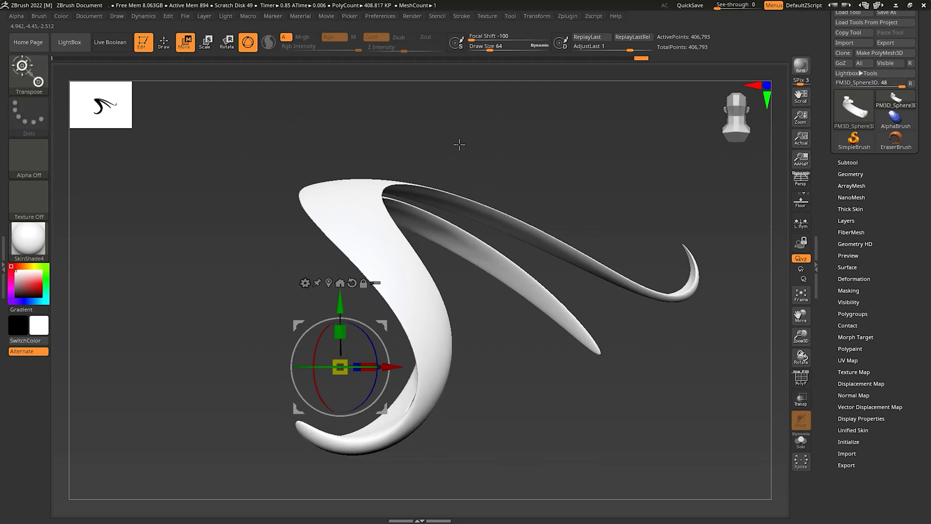
key("q")
mouse_move(404, 319)
left_mouse_down()
mouse_move(456, 245)
mouse_move(493, 129)
mouse_move(558, 322)
mouse_move(510, 314)
mouse_move(517, 193)
mouse_move(528, 253)
mouse_move(547, 264)
mouse_move(551, 228)
mouse_move(532, 347)
mouse_move(524, 286)
mouse_move(559, 304)
mouse_move(532, 289)
left_mouse_up()
key("w")
key("ctrl+z")
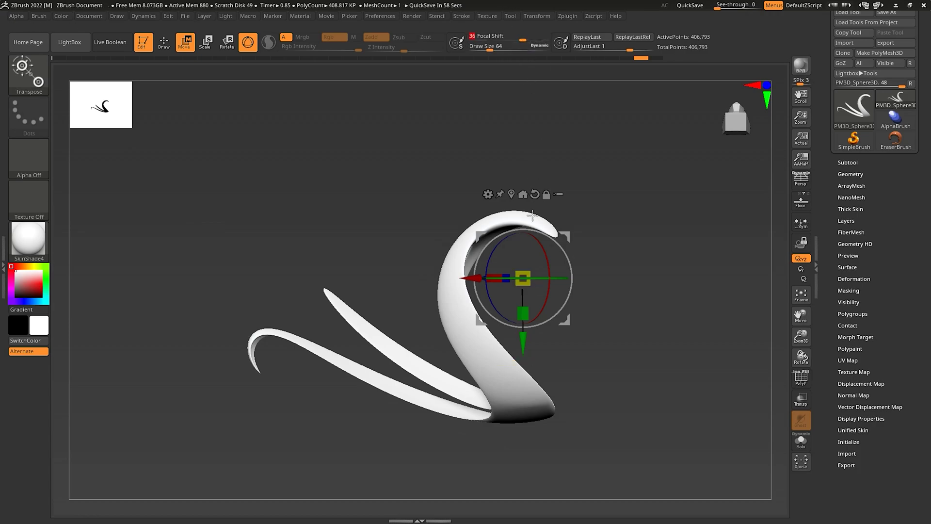
Undo the broad scaling, enlarge the hook uniformly with the gizmo's Focal Shift at 77, and reposition the gizmo beside the curled thin tail
left_click_drag(529, 285, 557, 301)
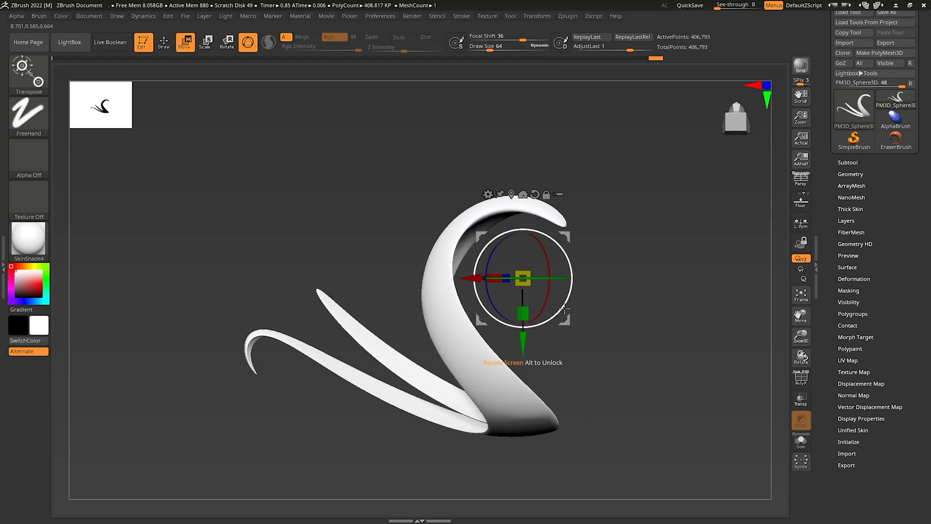
key("ctrl+z")
left_click_drag(533, 37, 539, 38)
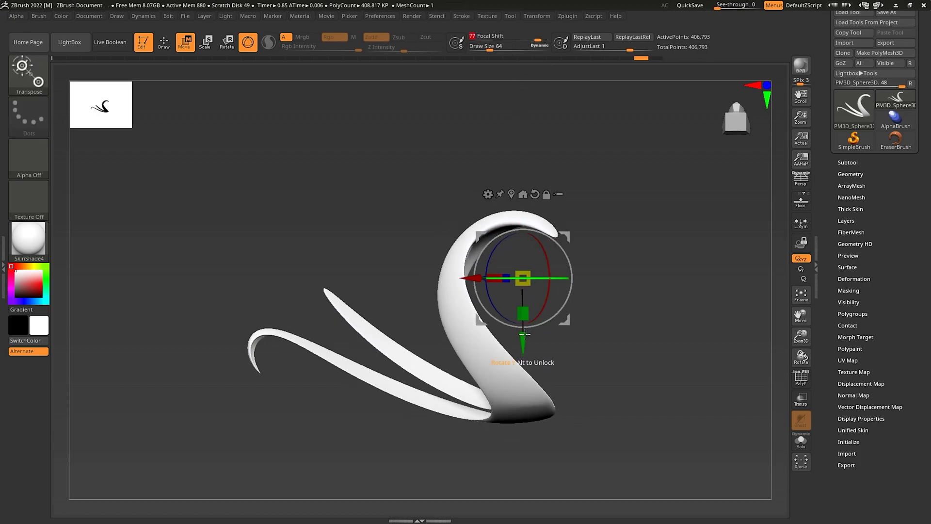
left_click_drag(537, 290, 258, 415)
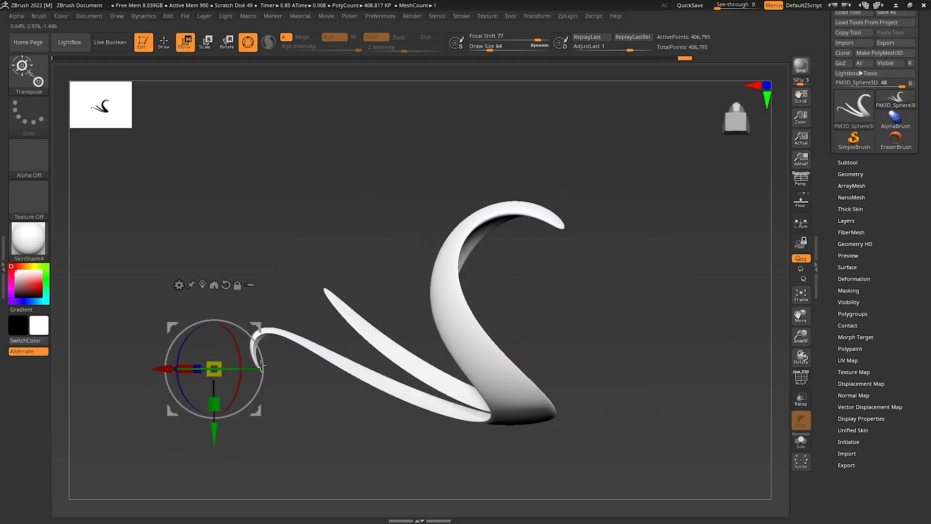
Try scaling the curled tip of the thin tail uniformly with Focal Shift 77, and undo the scaling
left_click_drag(273, 400, 675, 437)
left_click_drag(214, 373, 606, 457)
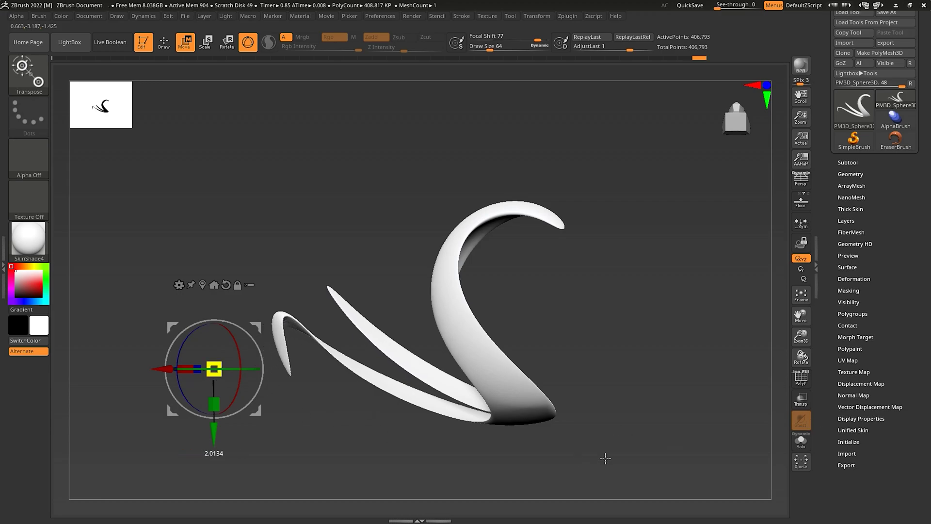
left_click_drag(212, 375, 1, 490)
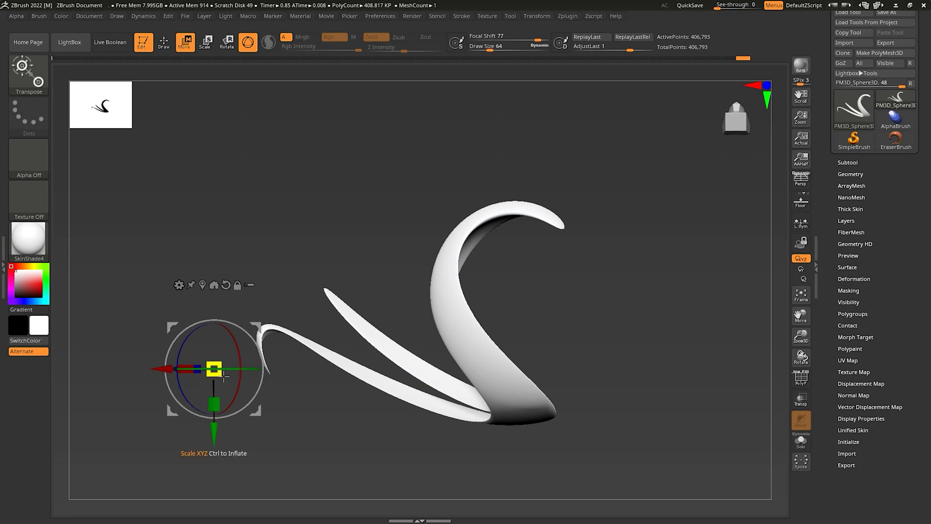
key("ctrl+z")
left_click_drag(215, 374, 366, 240)
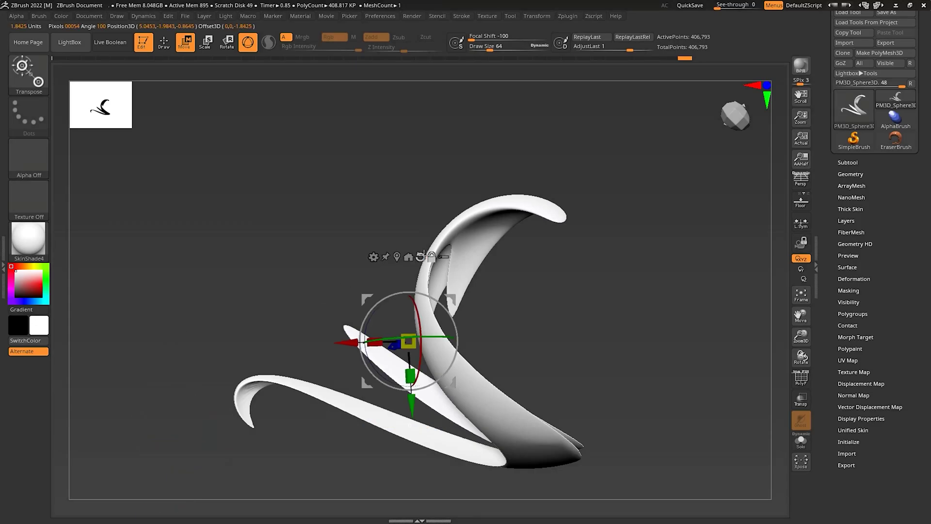
Reset the gizmo's orientation, place it beside the hook's tip, and inflate the tip with the MaskPen's Focal Shift at 40
left_click(423, 255)
right_click_drag(473, 386, 524, 382)
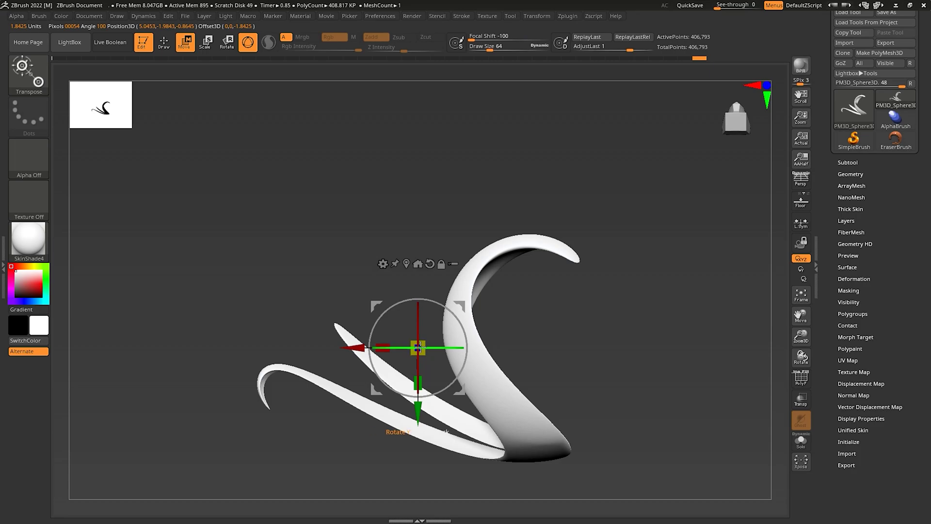
left_click_drag(466, 392, 671, 295, "alt")
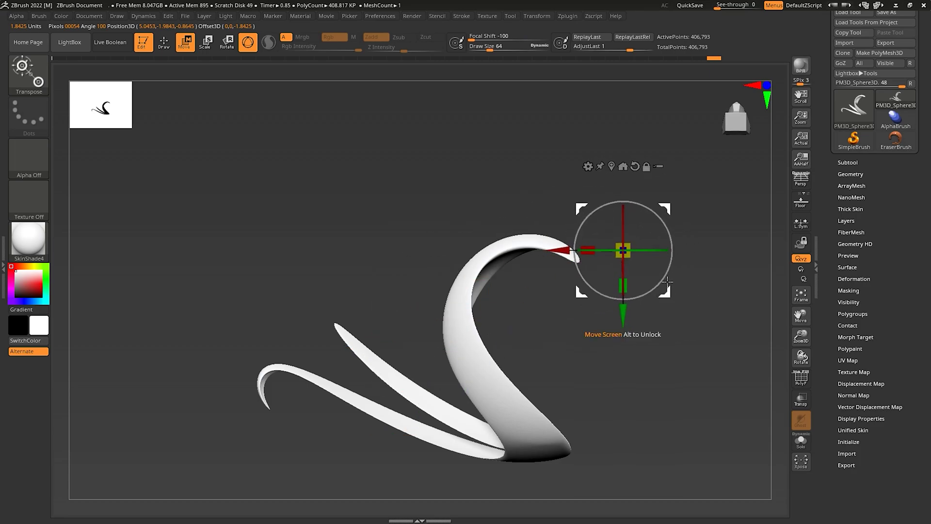
key("ctrl")
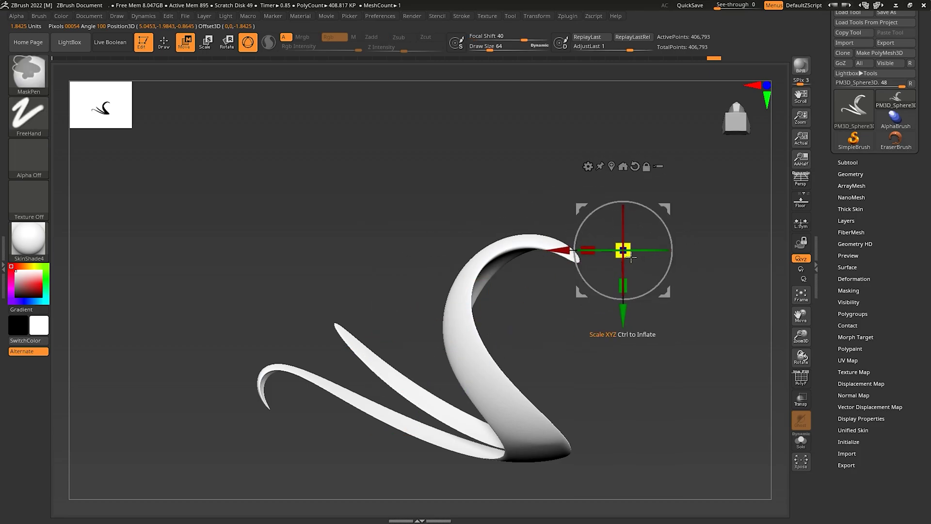
left_click_drag(628, 254, 728, 316, "ctrl")
Try inflating the hook's tip with the MaskPen's Focal Shift at -100 and at -57, undoing each attempt
left_click_drag(527, 38, 471, 39, "ctrl")
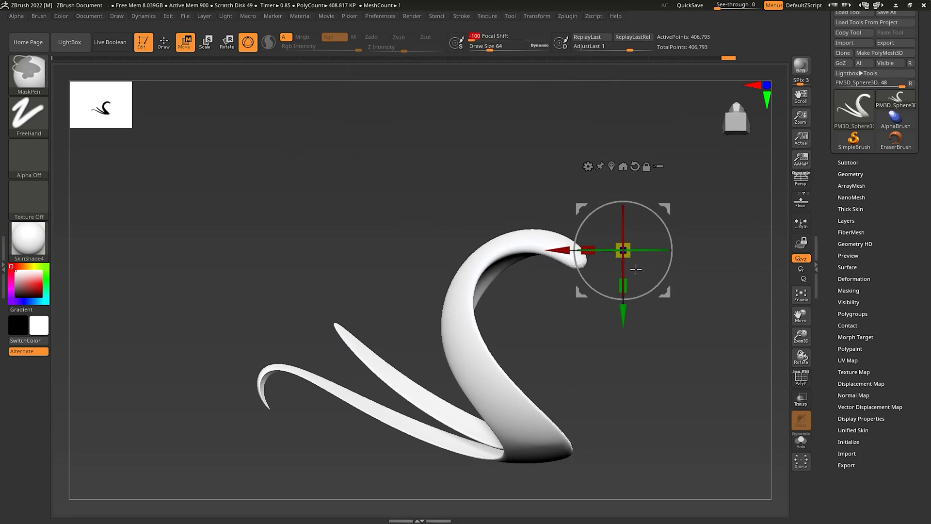
left_click_drag(628, 258, 723, 304, "ctrl")
key("ctrl+z")
left_click_drag(466, 37, 489, 41)
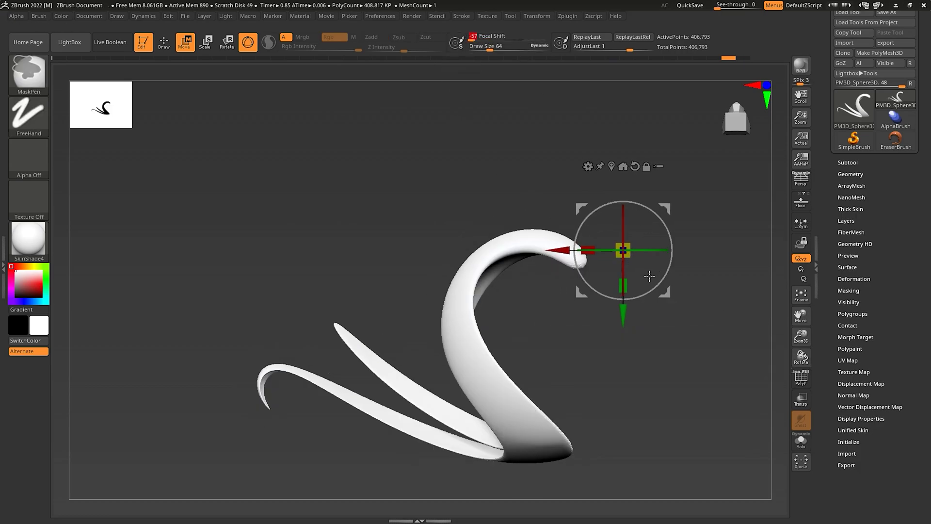
left_click_drag(627, 254, 716, 321, "ctrl")
key("ctrl+z")
Set the gizmo's Focal Shift to -21 and the MaskPen's Focal Shift to -45
left_click(500, 40)
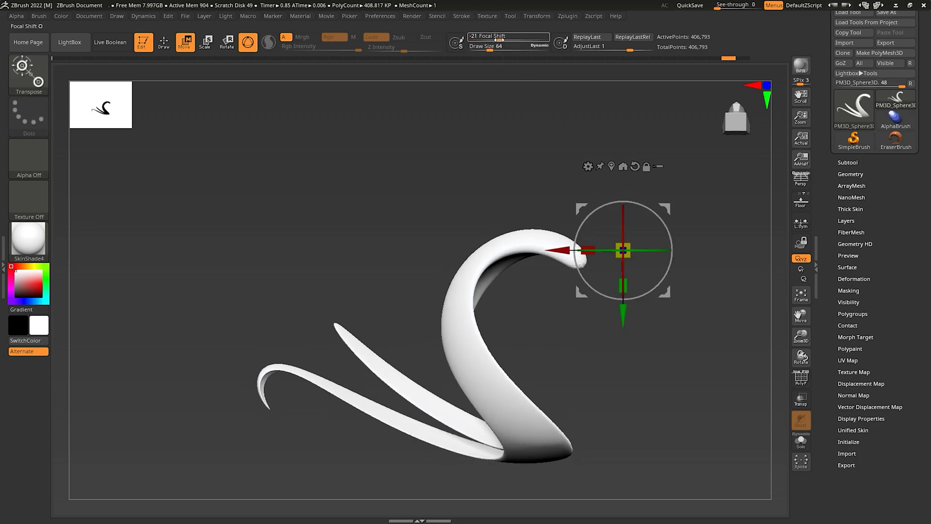
key("ctrl")
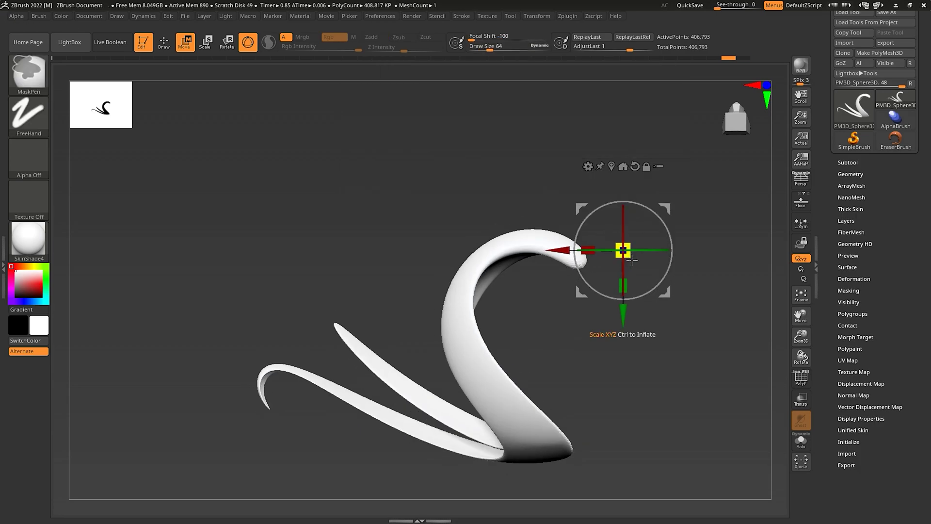
key("ctrl")
left_click(478, 37)
type("-45")
key("Return")
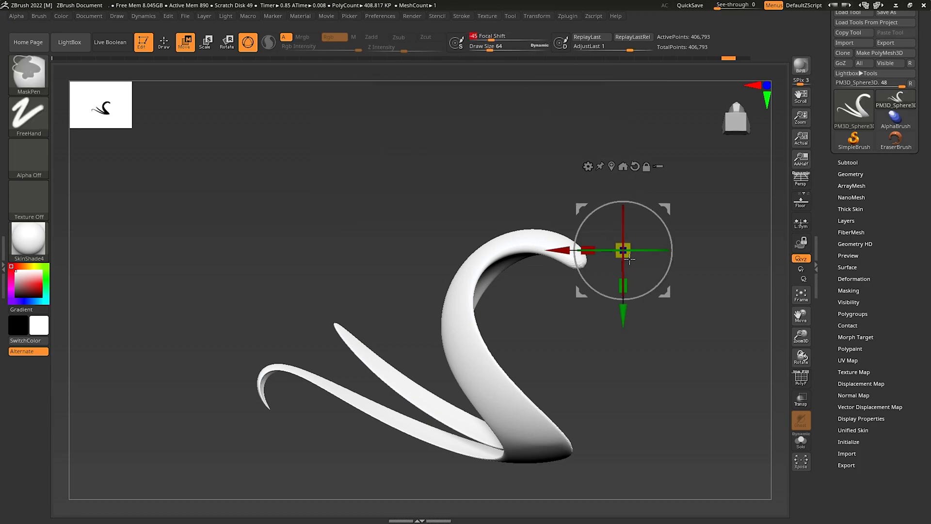
Set the MaskPen's Focal Shift to 88, try resizing the hook's tip with the gizmo, and undo the recent shape changes
left_click_drag(505, 40, 538, 38)
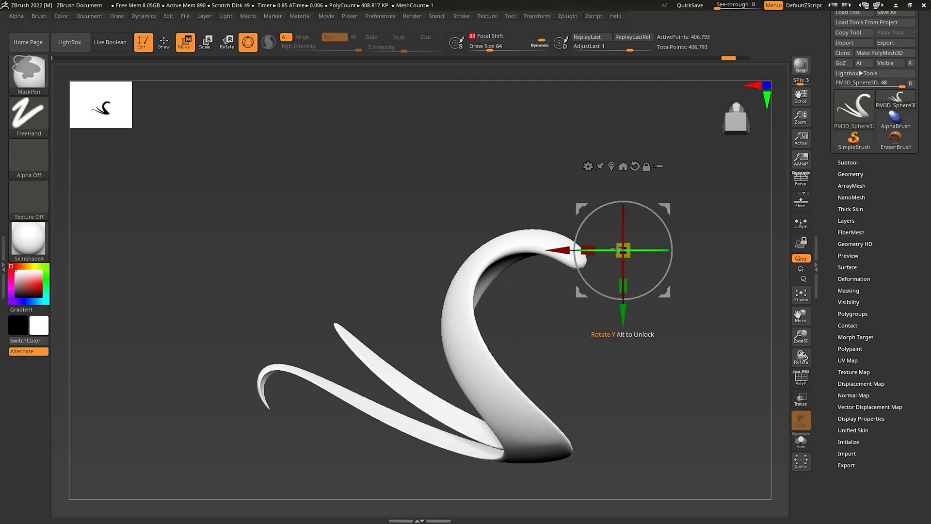
mouse_move(629, 258)
left_mouse_down()
mouse_move(679, 298)
mouse_move(626, 312)
left_mouse_up()
key("ctrl+z")
key("ctrl+z")
key("ctrl+z")
key("ctrl+z")
key("ctrl+z")
key("ctrl+z")
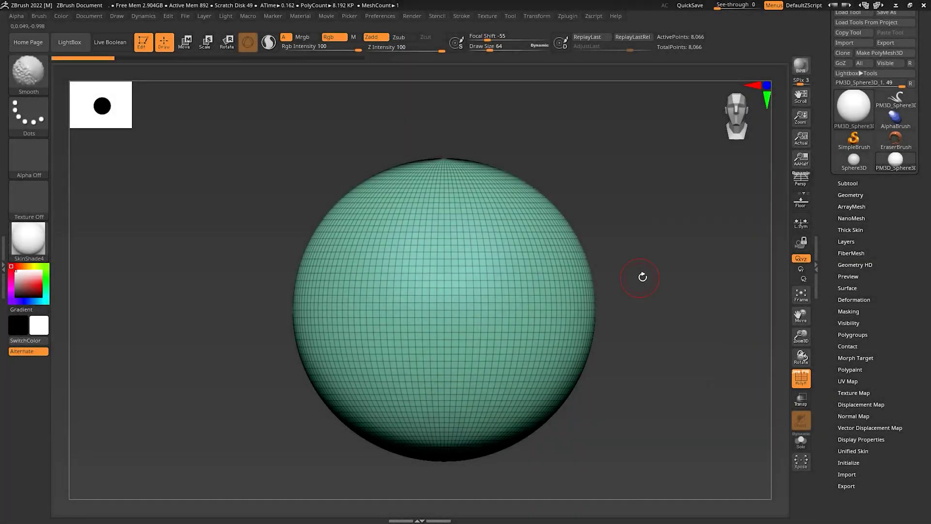
Try clipping the sphere flat with the gizmo's Y scale handle in both directions, with the polyframe shown, and undo each clip
mouse_move(652, 276)
left_mouse_down("alt")
mouse_move(673, 236)
mouse_move(666, 301)
mouse_move(684, 264)
mouse_move(488, 264)
mouse_move(456, 286)
mouse_move(453, 513)
left_mouse_up("alt")
key("shift+f")
key("shift+f")
key("w")
key("ctrl+z")
left_click_drag(440, 262, 460, 390, "ctrl")
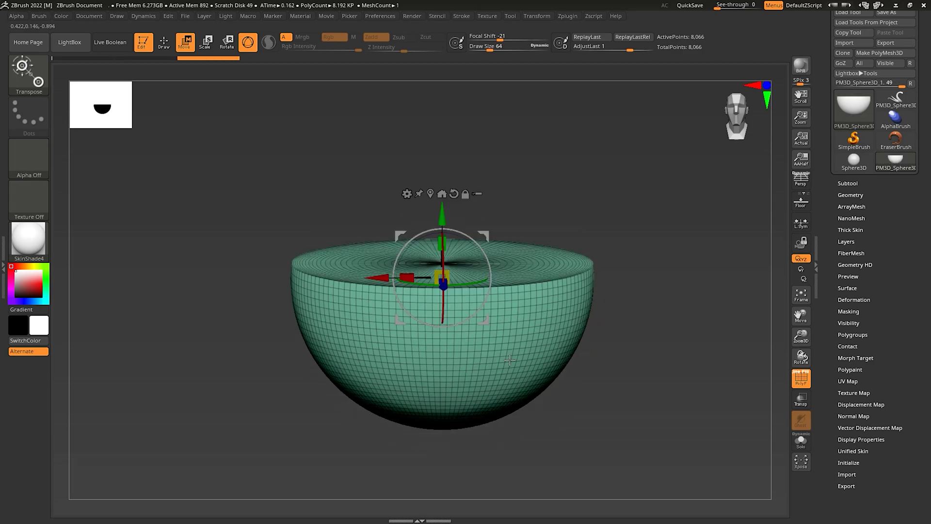
key("ctrl+z")
left_click_drag(453, 262, 506, 166, "ctrl")
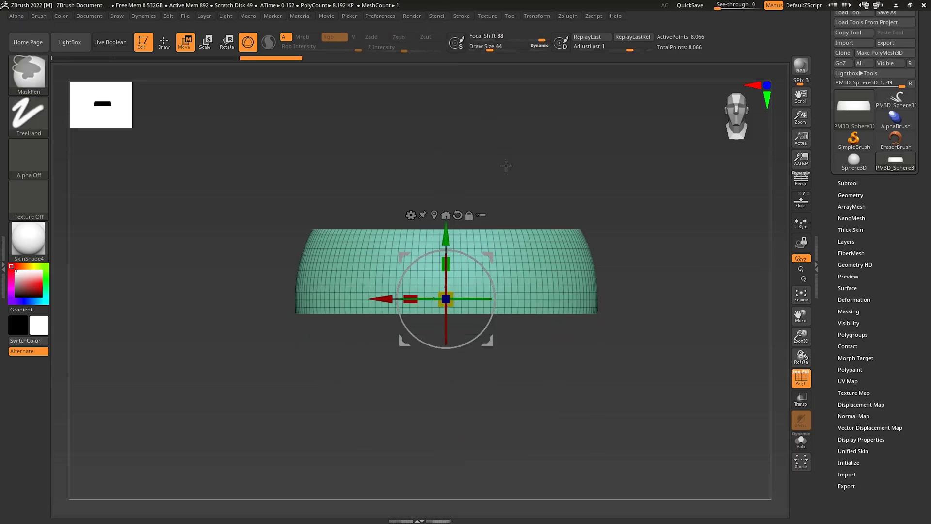
key("ctrl+z")
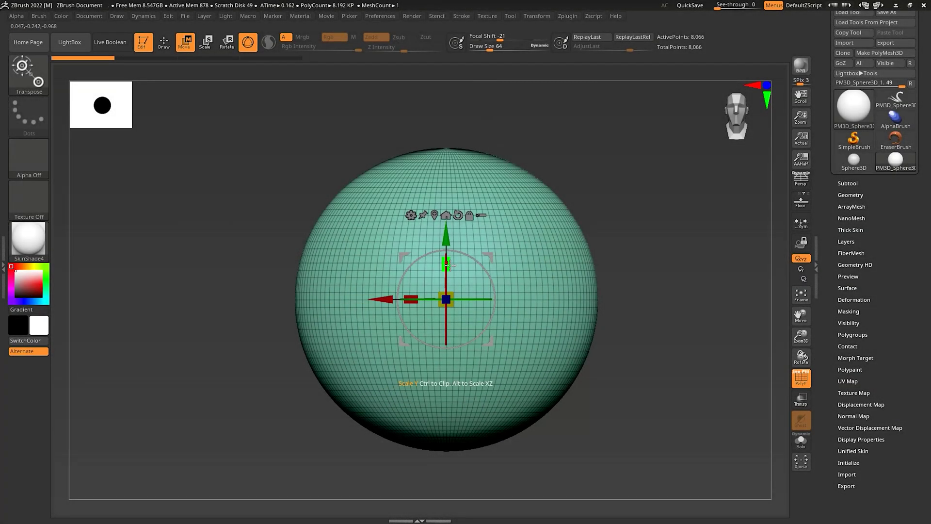
Try narrowing the sphere into a slim upright ellipsoid with Scale XZ, inspect it from above and the front, and undo it
left_click_drag(448, 265, 453, 405, "alt")
left_click_drag(562, 221, 560, 310)
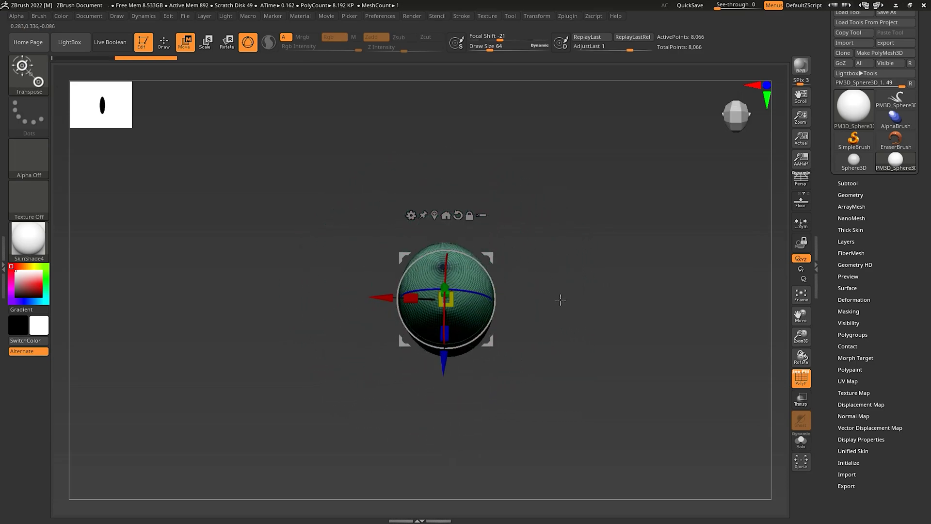
key("q")
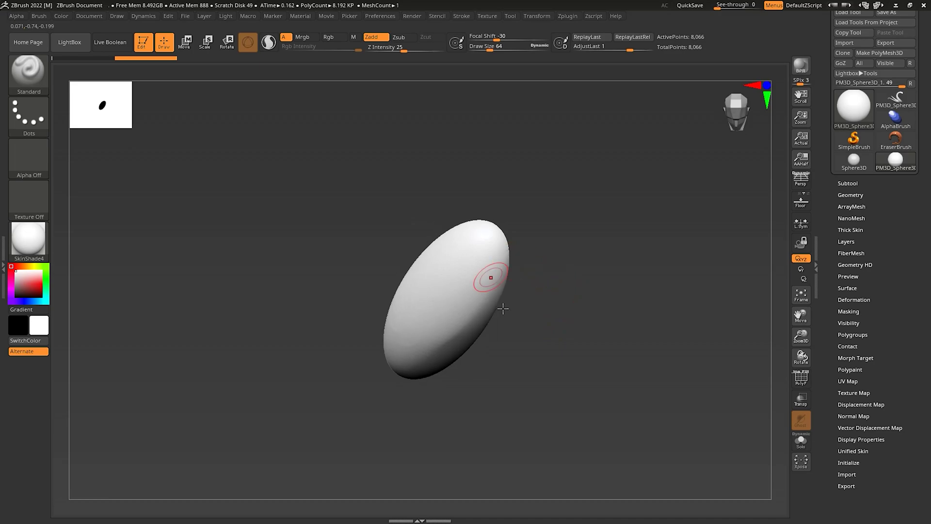
left_click_drag(511, 326, 551, 274, "shift")
key("shift+f")
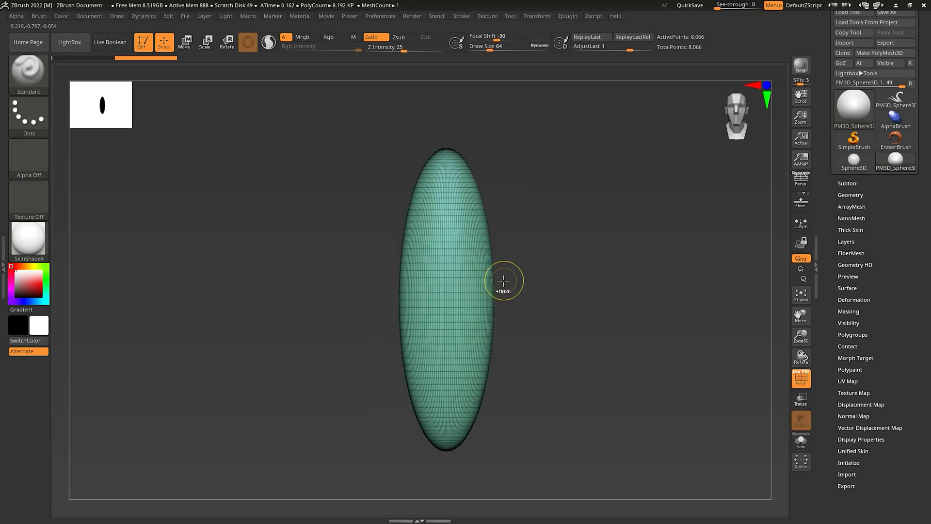
key("ctrl+z")
Try scaling the sphere along Y, undo the change, and scale it in XZ and along X with the gizmo
key("w")
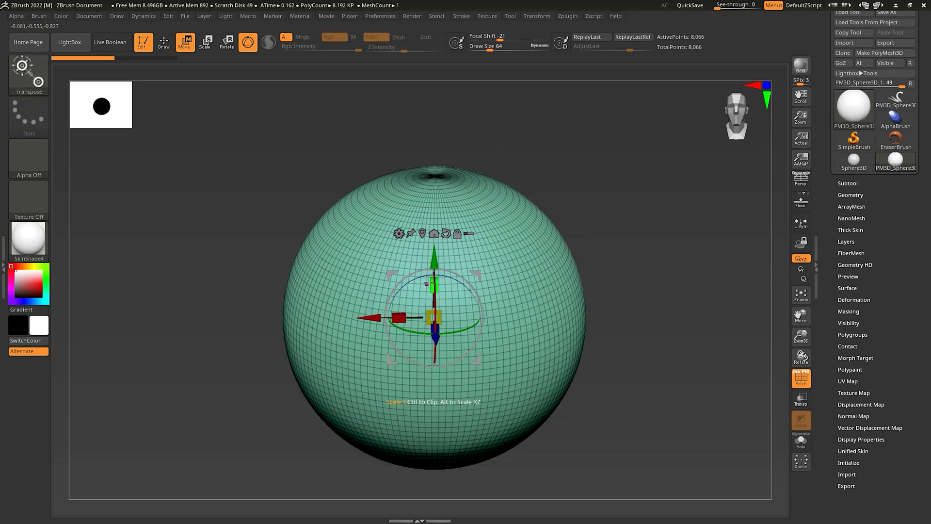
left_click_drag(431, 283, 431, 307)
right_click_drag(514, 318, 513, 233, "shift")
left_click_drag(444, 264, 450, 339, "alt")
key("ctrl+z")
key("ctrl+z")
left_click_drag(444, 264, 466, 377, "alt")
left_click_drag(407, 302, 555, 302)
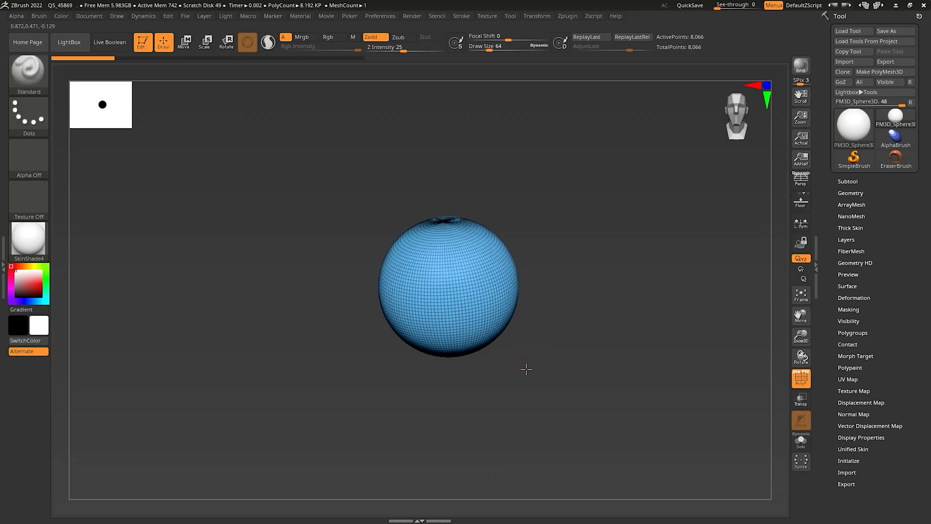
Duplicate the sphere into rows of copies along the gizmo's X and Y axes, and return to Draw mode
key("w")
left_click_drag(507, 340, 644, 238, "alt")
left_click_drag(668, 272, 578, 372, "alt")
left_click_drag(445, 298, 338, 298, "ctrl")
left_click_drag(407, 237, 407, 142, "ctrl")
left_click_drag(335, 203, 221, 213, "ctrl")
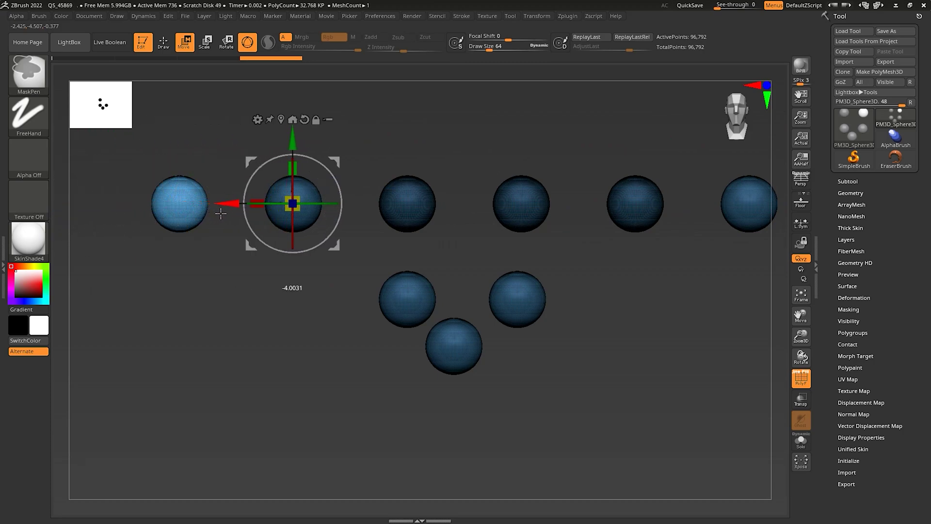
left_click_drag(289, 194, 288, 420, "ctrl")
left_click_drag(232, 430, 735, 431, "ctrl")
key("q")
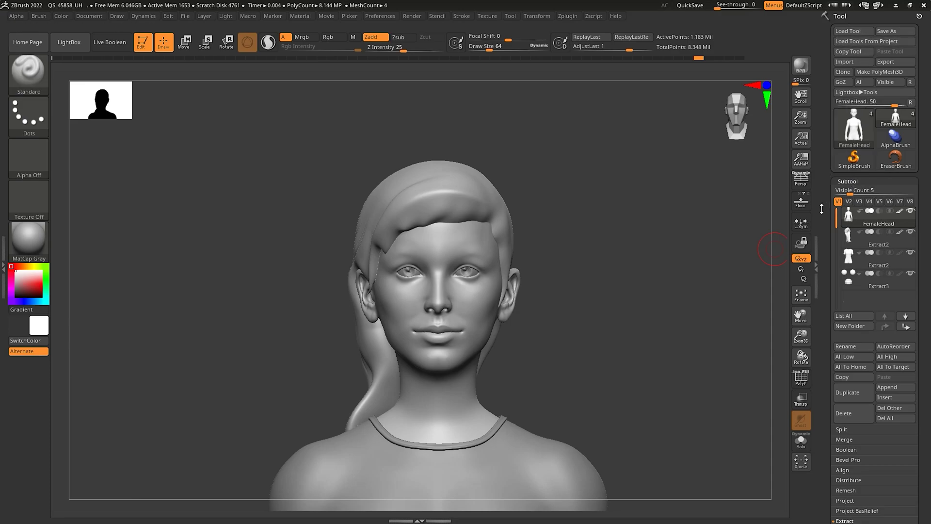
Step the active subtool from FemaleHead down through both Extract2 subtools and back up to FemaleHead
key("Down")
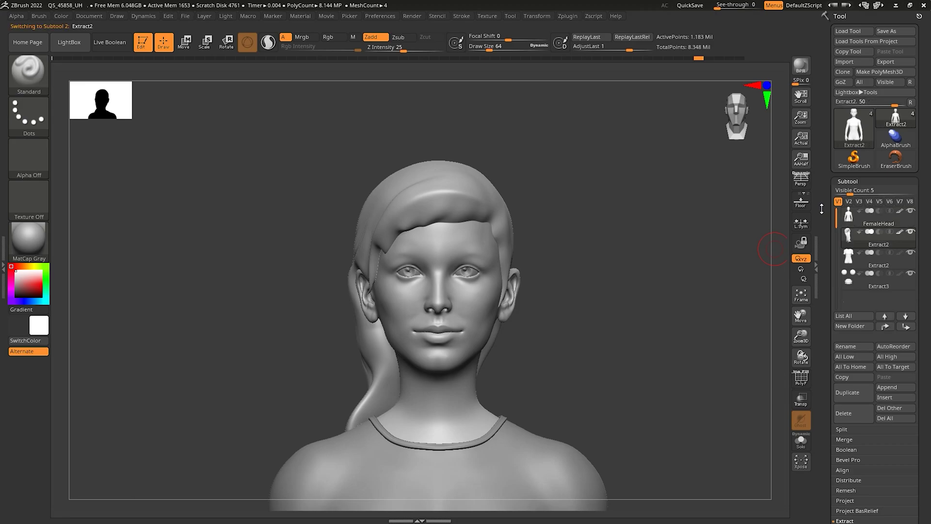
key("Up")
key("Down")
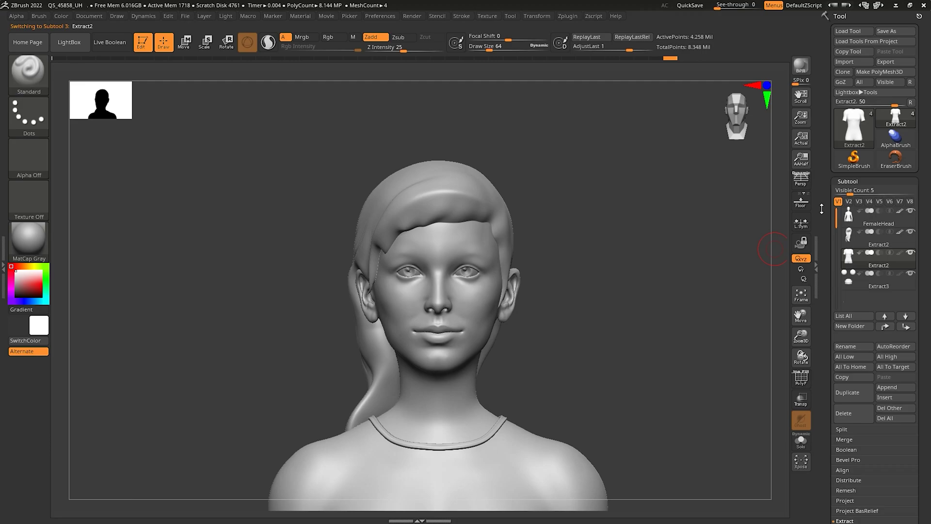
key("Up")
key("Up")
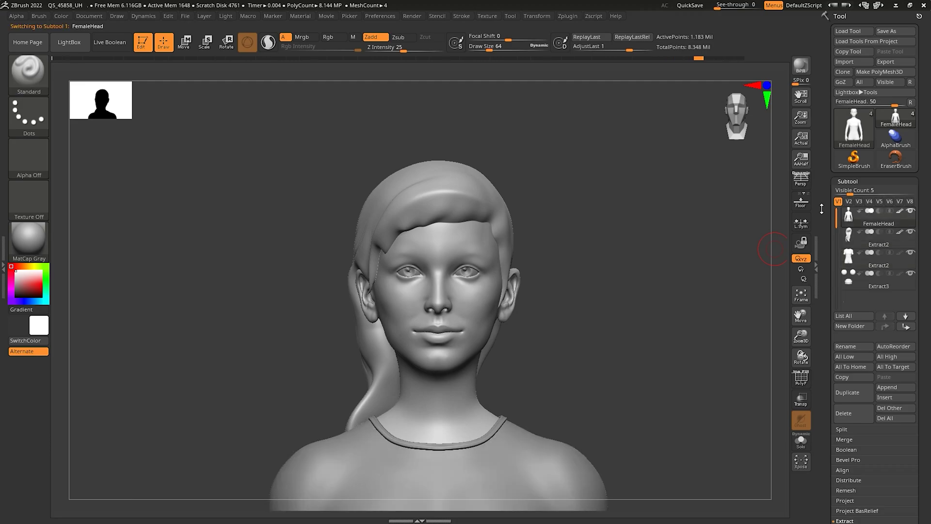
Shift the FemaleHead subtool up and down the subtool order, placing it directly below the Extract2 hair subtool
key("ctrl+Down")
key("ctrl+Down")
key("ctrl+Down")
key("ctrl+Up")
key("ctrl+Up")
key("ctrl+Up")
key("ctrl+Down")
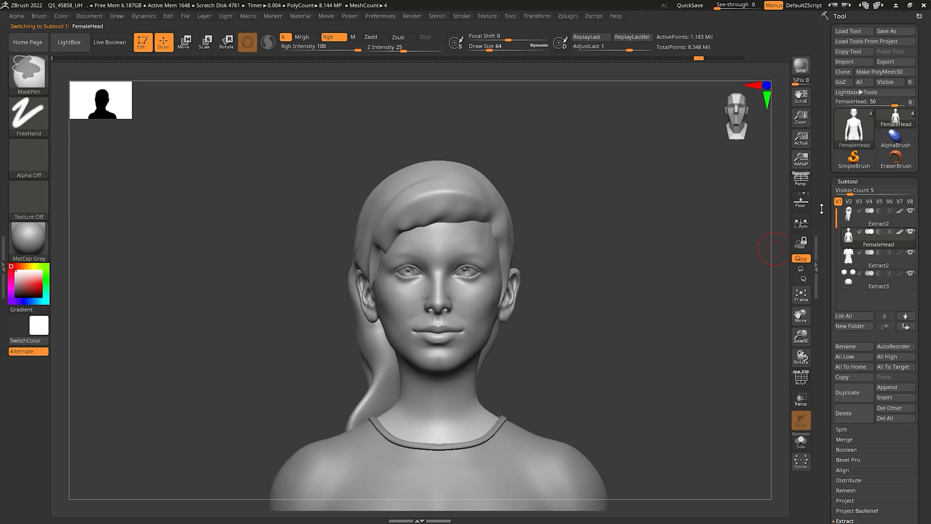
key("ctrl+Up")
key("ctrl+Down")
key("ctrl+Down")
key("ctrl+Up")
key("ctrl+Down")
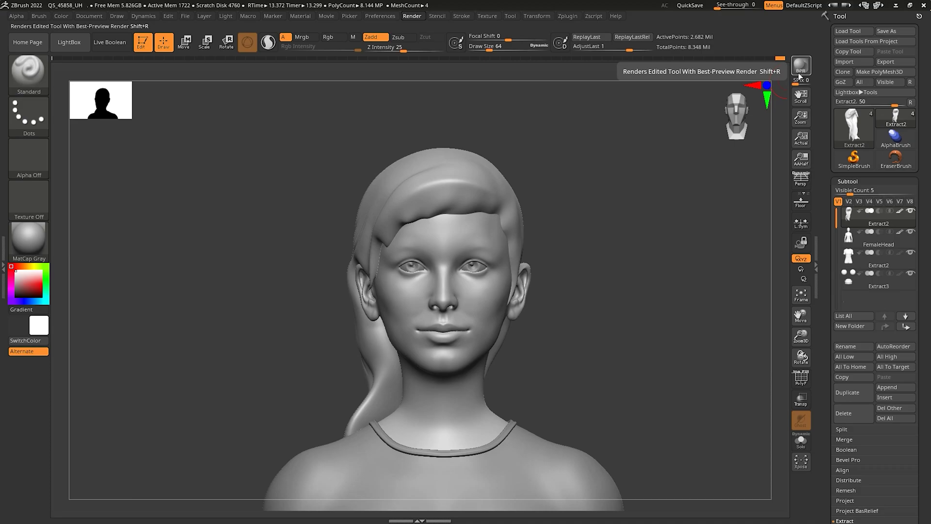
Show the detailed help for BPR, and reveal where Solo and Sculptris Pro are located in the interface's palettes
key("ctrl")
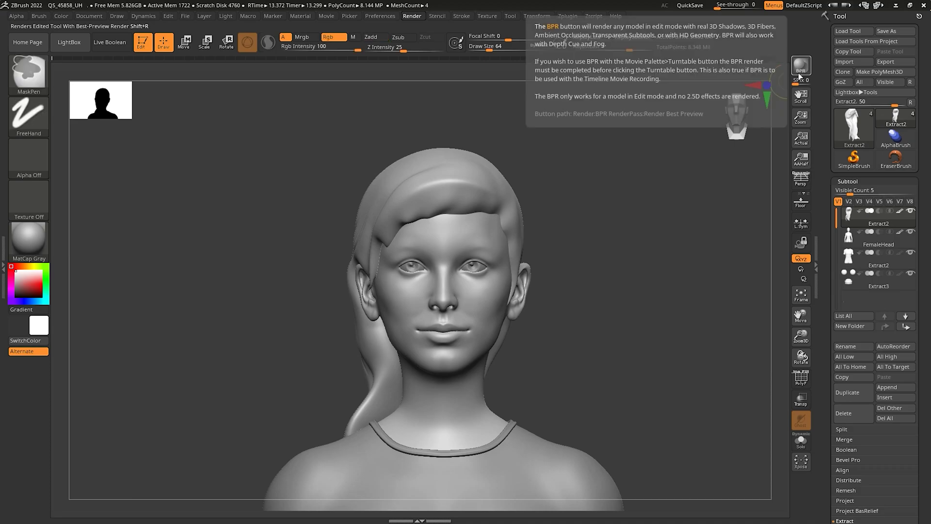
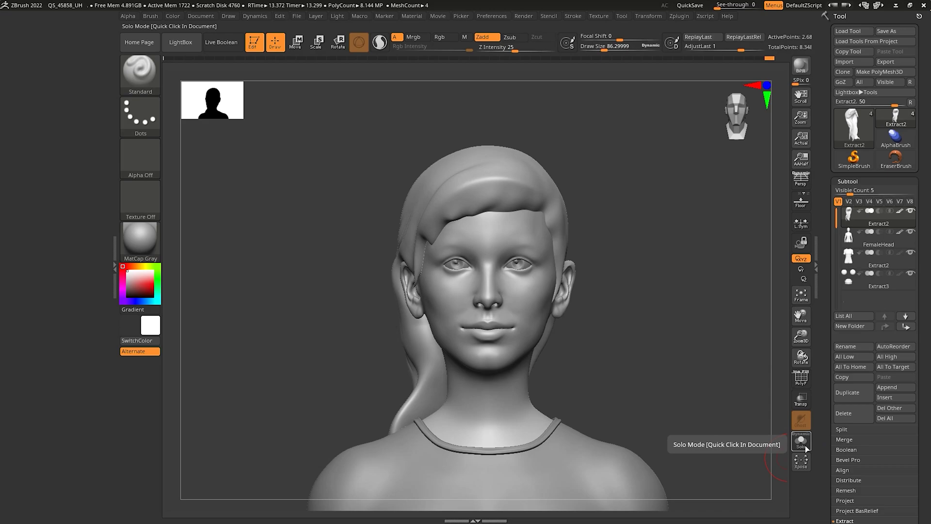
left_click(806, 448, "ctrl+shift")
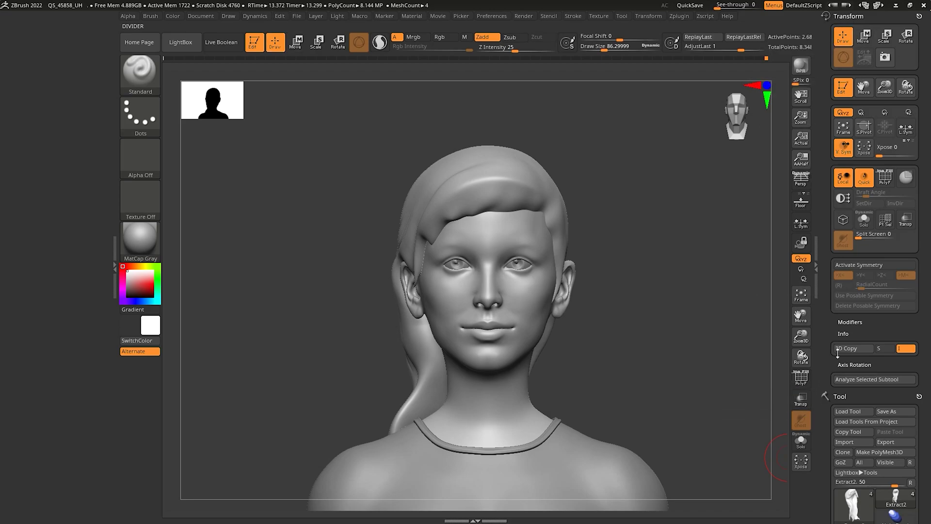
left_click(382, 46, "ctrl+shift")
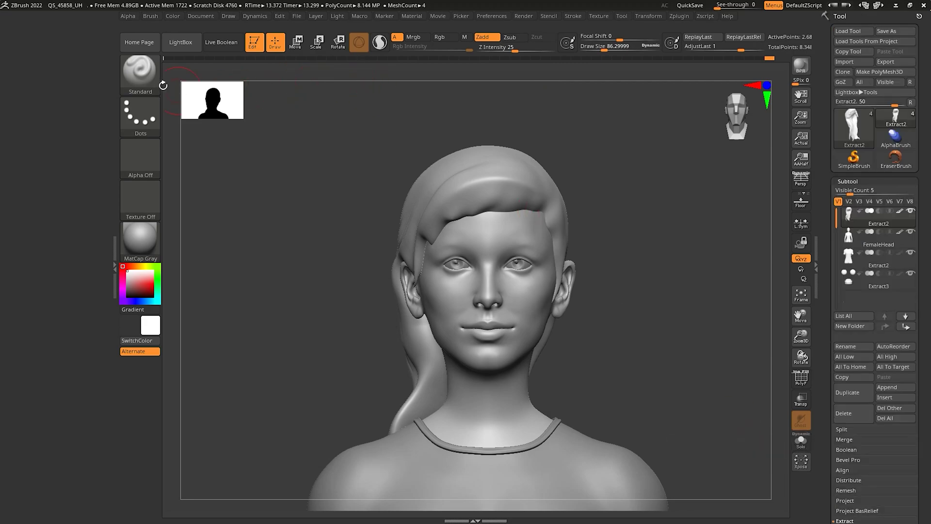
Reveal where the current brush and material controls are located in the interface's palettes
left_click(135, 74)
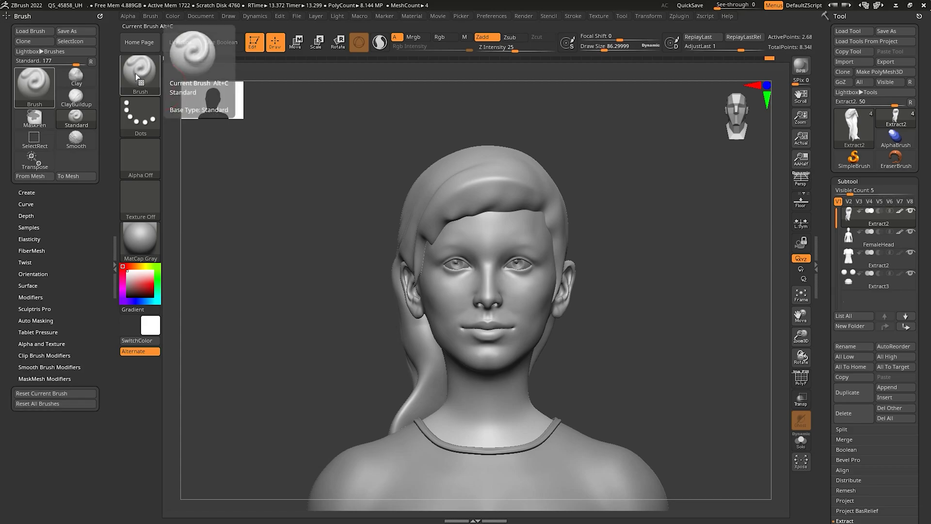
left_click(145, 238)
left_click(145, 238)
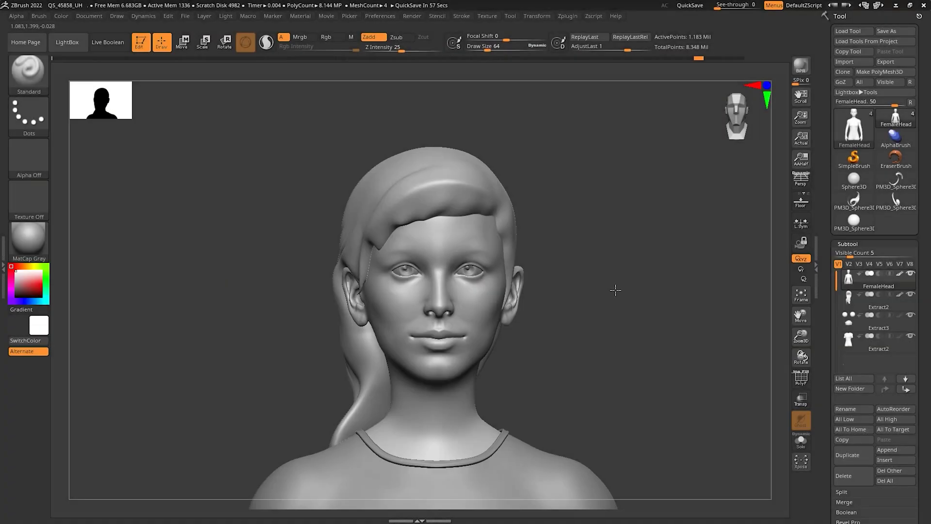
Slide the shelf with the Edit, Draw and brush intensity controls sideways
left_click_drag(616, 286, 618, 294)
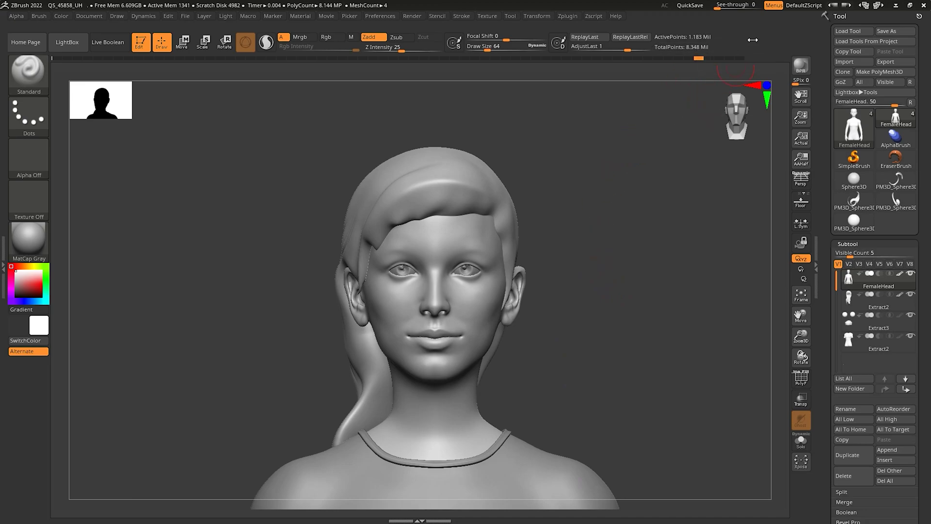
key("ctrl")
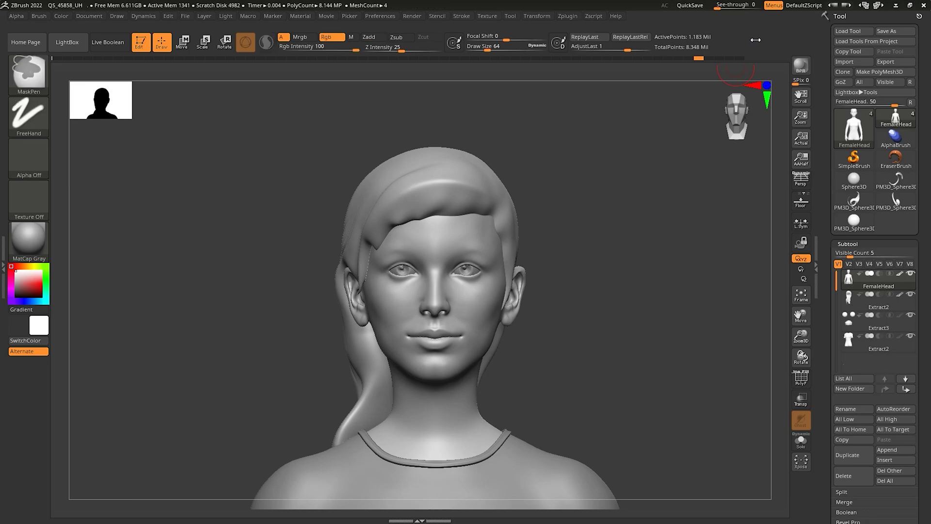
mouse_move(758, 40)
left_mouse_down("ctrl")
mouse_move(715, 43)
mouse_move(816, 48)
mouse_move(764, 50)
left_mouse_up("ctrl")
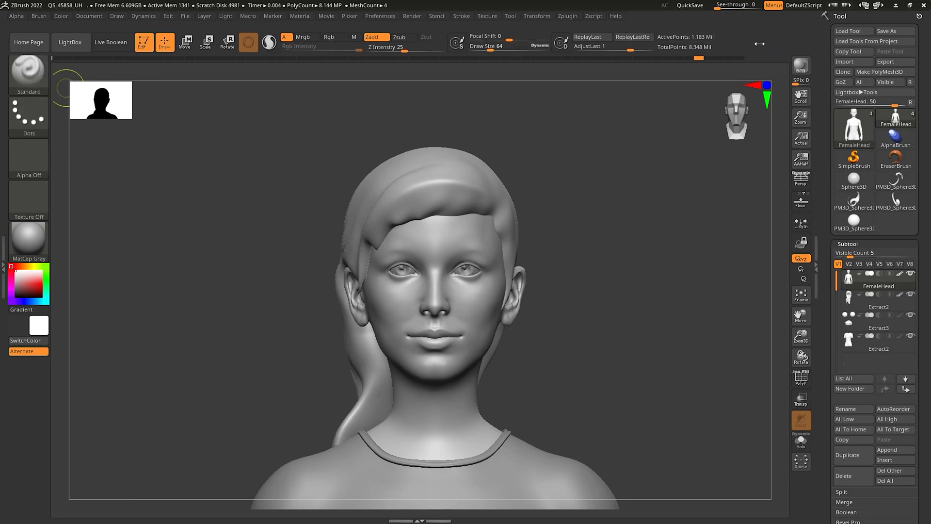
key("ctrl")
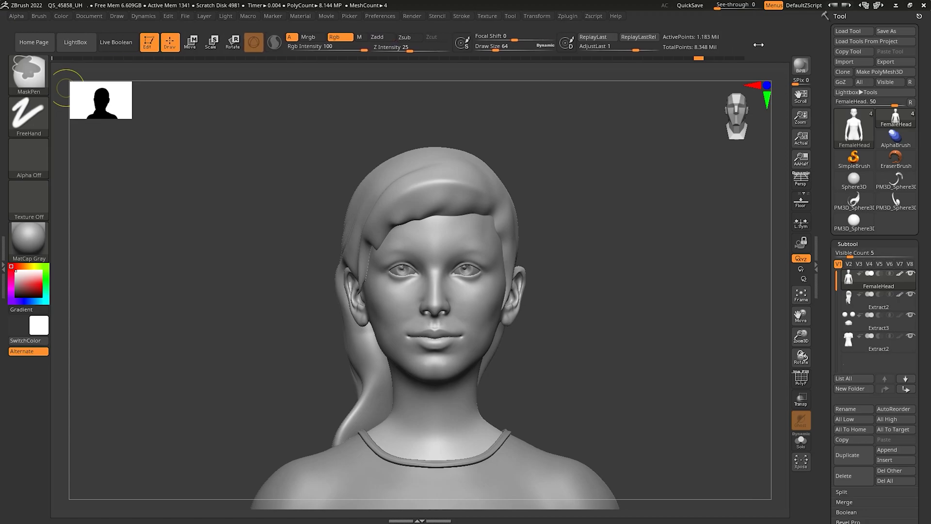
mouse_move(760, 43)
left_mouse_down("ctrl")
mouse_move(712, 38)
mouse_move(817, 39)
left_mouse_up("ctrl")
Enable interface customization, add the Tool palette's Import and Export buttons to the shelf beside the point counts, and disable customization
left_click(387, 19)
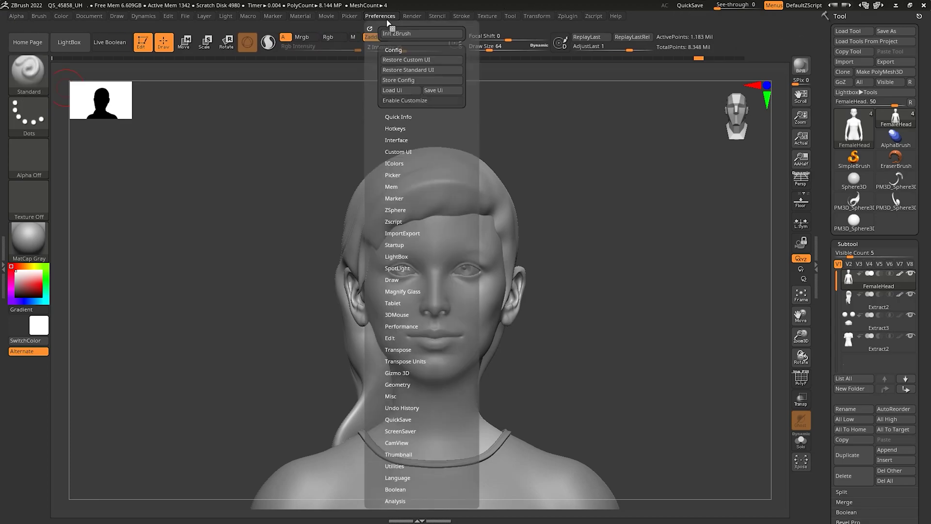
left_click(397, 104)
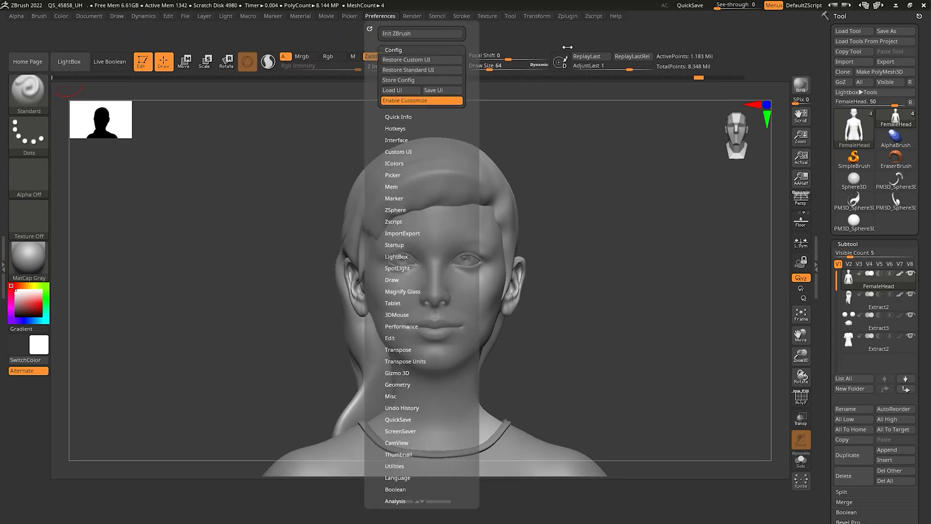
mouse_move(853, 65)
left_mouse_down("ctrl+alt")
mouse_move(749, 51)
mouse_move(752, 59)
left_mouse_up("ctrl+alt")
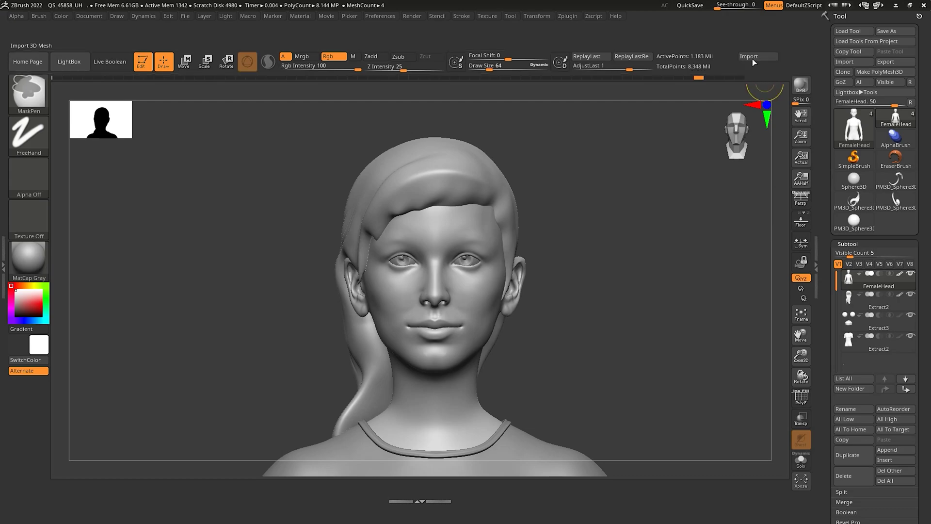
mouse_move(903, 66)
left_mouse_down("ctrl+alt")
mouse_move(754, 67)
mouse_move(852, 61)
mouse_move(797, 61)
left_mouse_up("ctrl+alt")
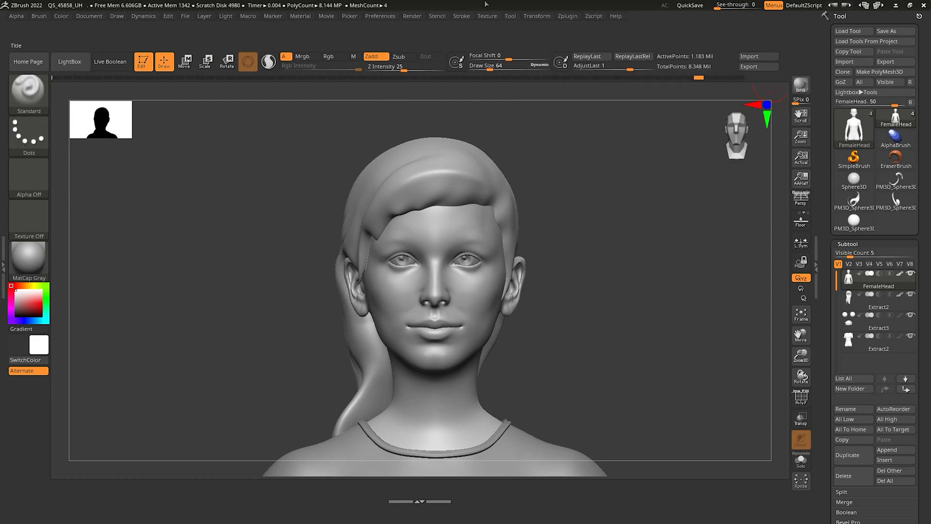
left_click(381, 16)
left_click(408, 102)
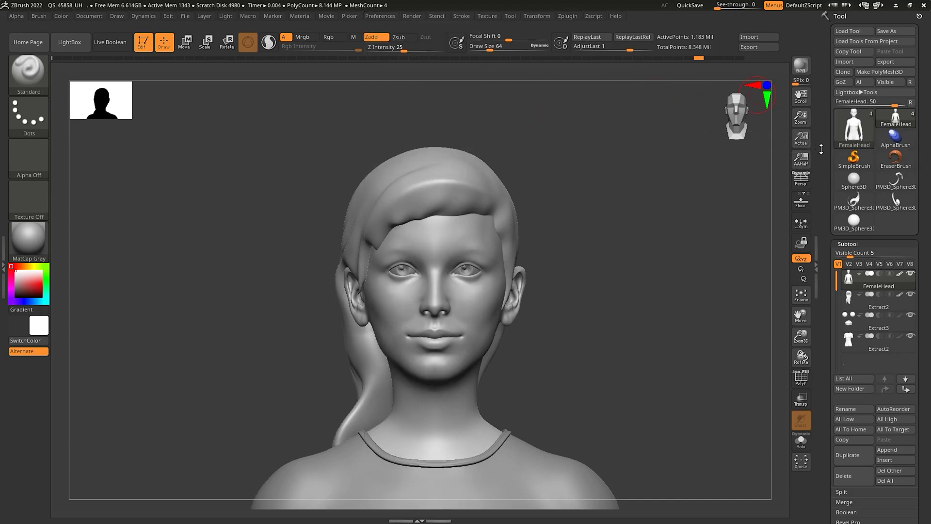
Slide the shelf holding BPR, Scroll, Zoom and Frame vertically
key("ctrl")
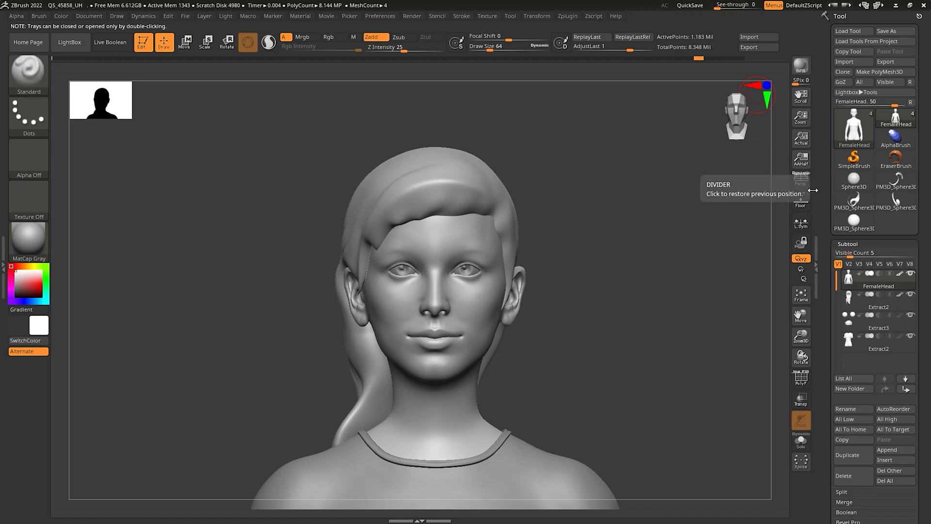
mouse_move(813, 190)
left_mouse_down("ctrl")
mouse_move(813, 176)
mouse_move(819, 283)
mouse_move(809, 193)
left_mouse_up("ctrl")
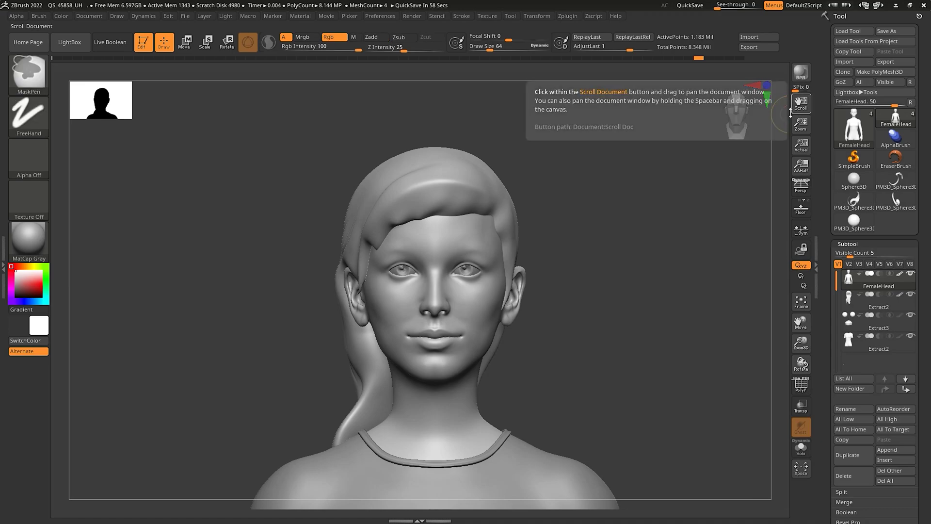
mouse_move(791, 95)
left_mouse_down("ctrl")
mouse_move(790, 29)
mouse_move(789, 98)
left_mouse_up("ctrl")
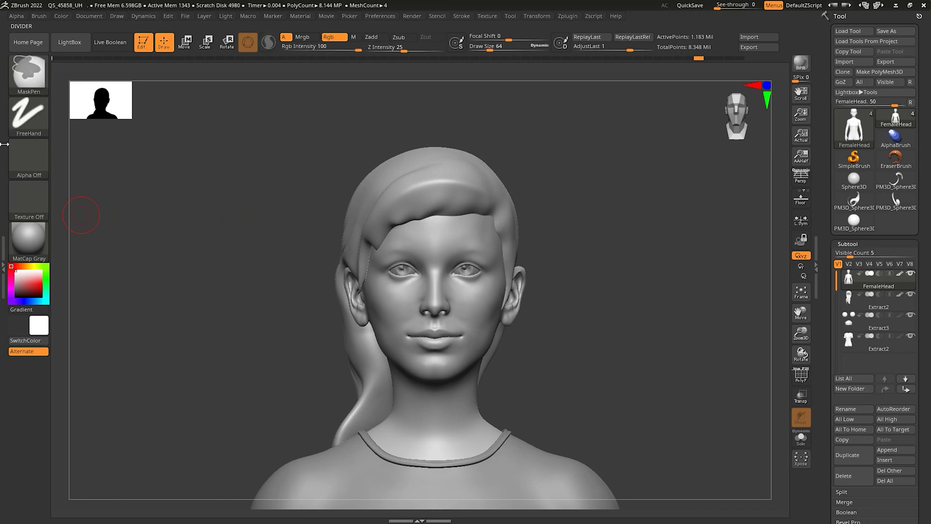
Slide the brush, stroke and material shelf vertically, and the Draw settings shelf sideways
mouse_move(5, 150)
key("ctrl")
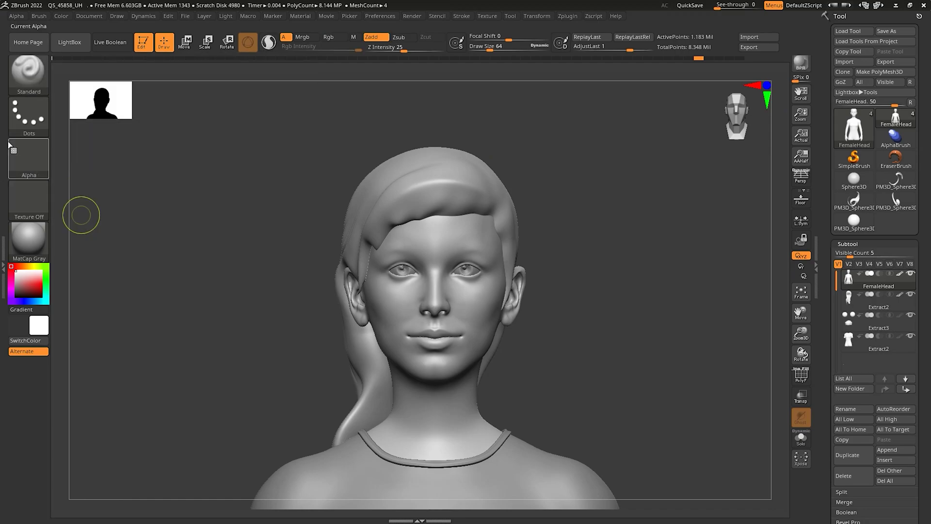
mouse_move(8, 143)
left_mouse_down("ctrl")
mouse_move(8, 228)
mouse_move(9, 145)
left_mouse_up("ctrl")
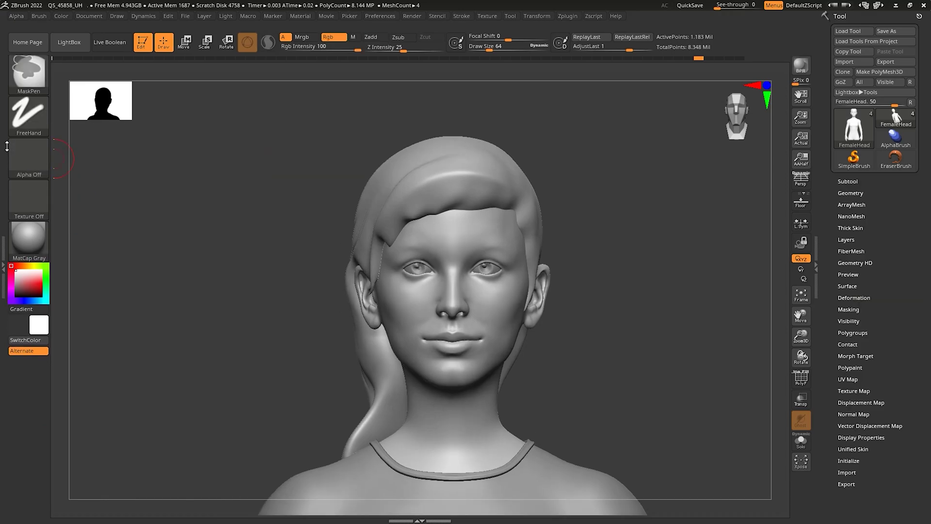
mouse_move(7, 146)
left_mouse_down("ctrl")
mouse_move(7, 191)
mouse_move(8, 153)
left_mouse_up("ctrl")
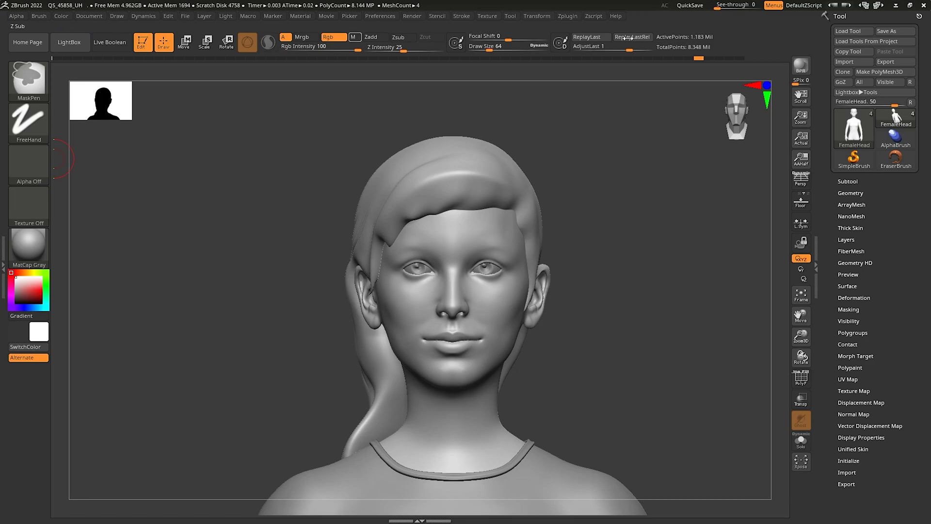
left_click_drag(629, 38, 718, 38)
left_click_drag(718, 38, 756, 38)
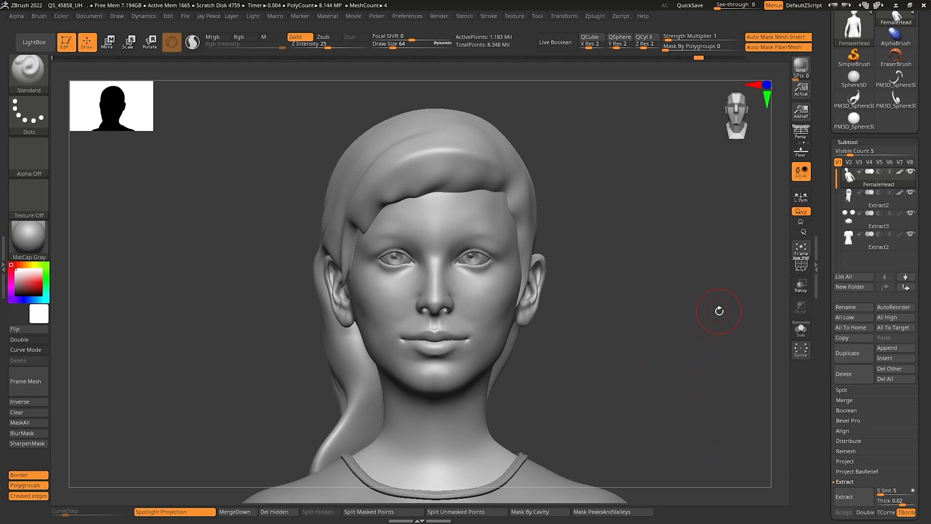
Toggle Solo for the FemaleHead subtool on and off, and orbit the model with Dynamic Solo enabled
left_click(802, 334)
left_click(801, 335)
mouse_move(859, 204)
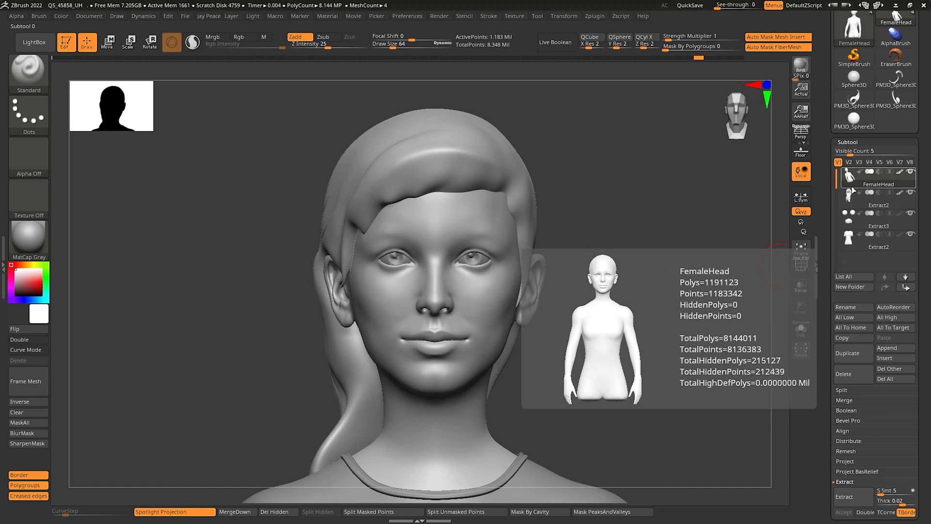
left_click(801, 329)
left_click(801, 328)
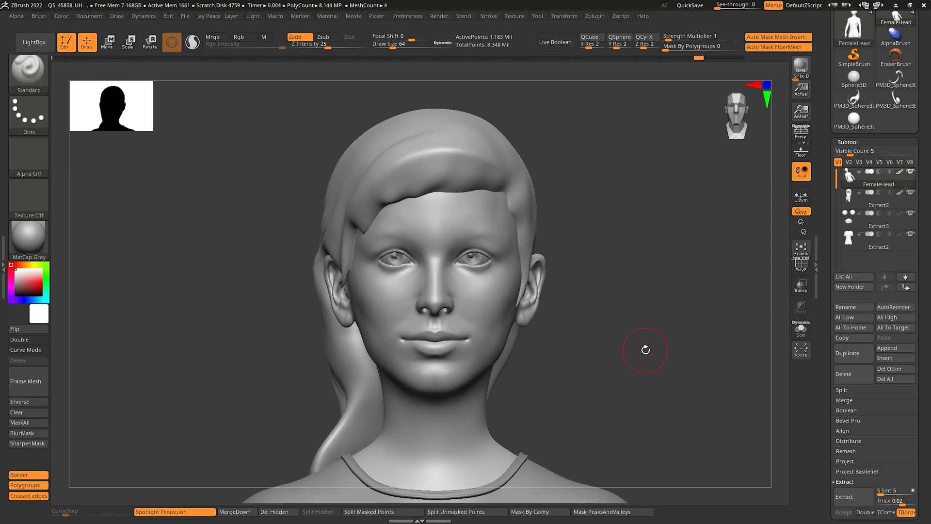
left_click_drag(642, 350, 640, 355)
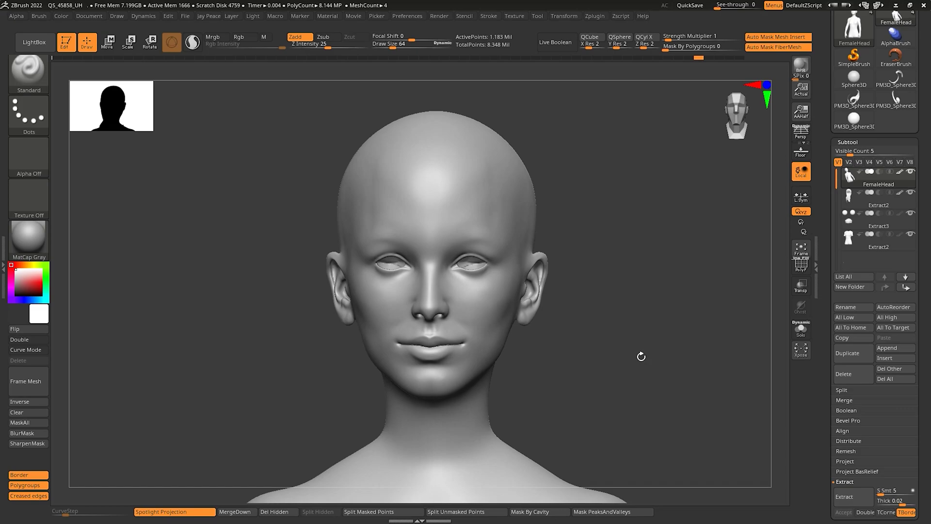
left_click(802, 331)
left_click_drag(624, 312, 639, 306)
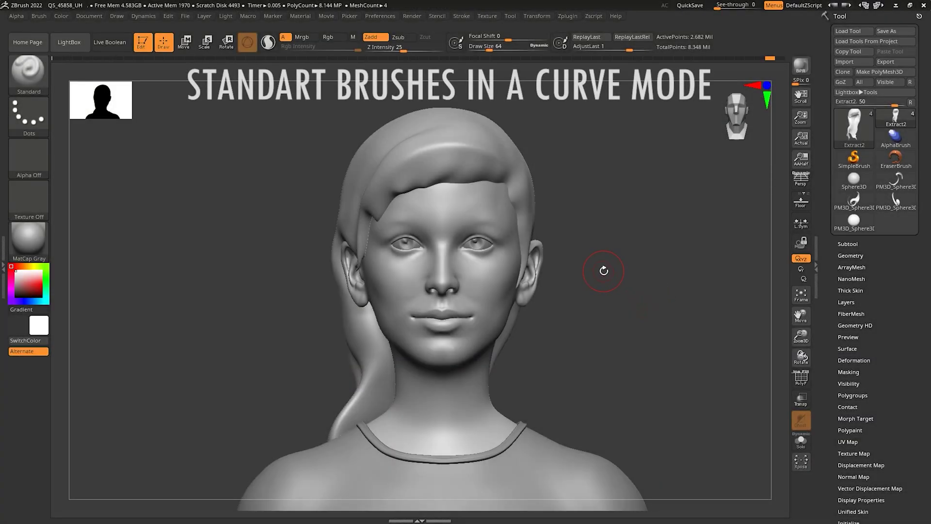
Switch the active brush to DamStandard and collapse the Brush palette tray
left_click_drag(604, 270, 603, 274)
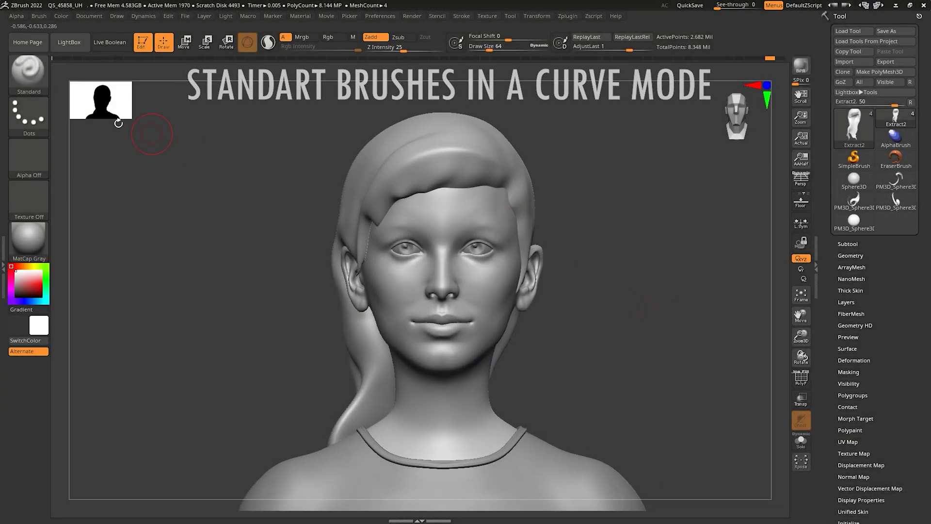
left_click(30, 74)
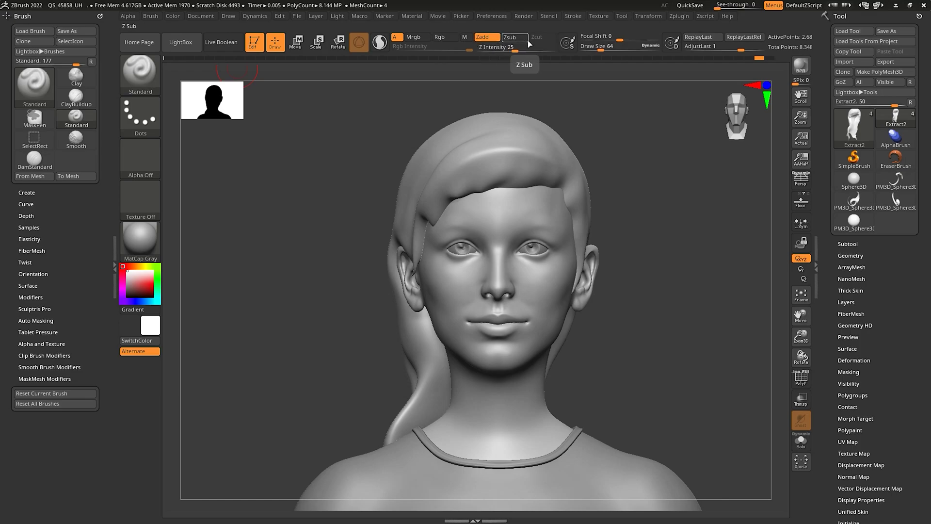
key("alt+d")
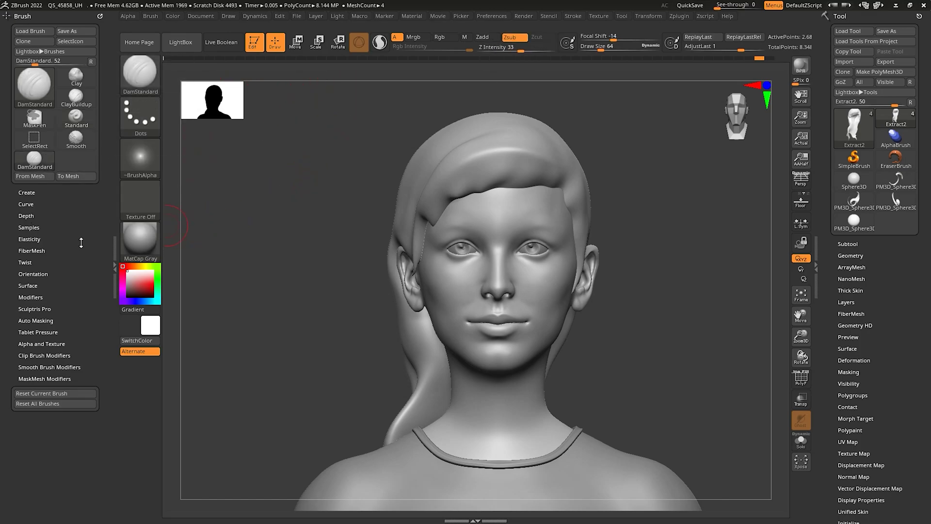
left_click(112, 249)
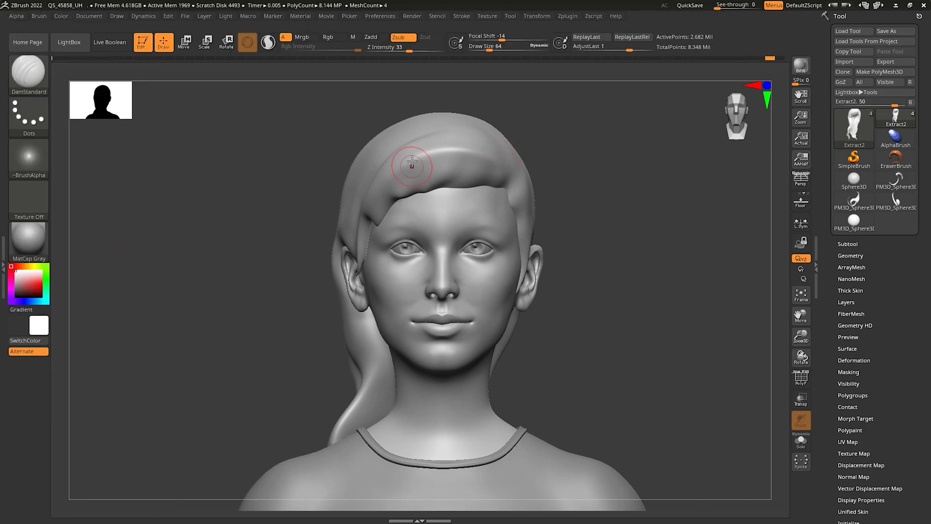
Carve freehand DamStandard grooves into the hair from the crown toward the back of the ear, and undo them
right_click_drag(416, 156, 470, 165)
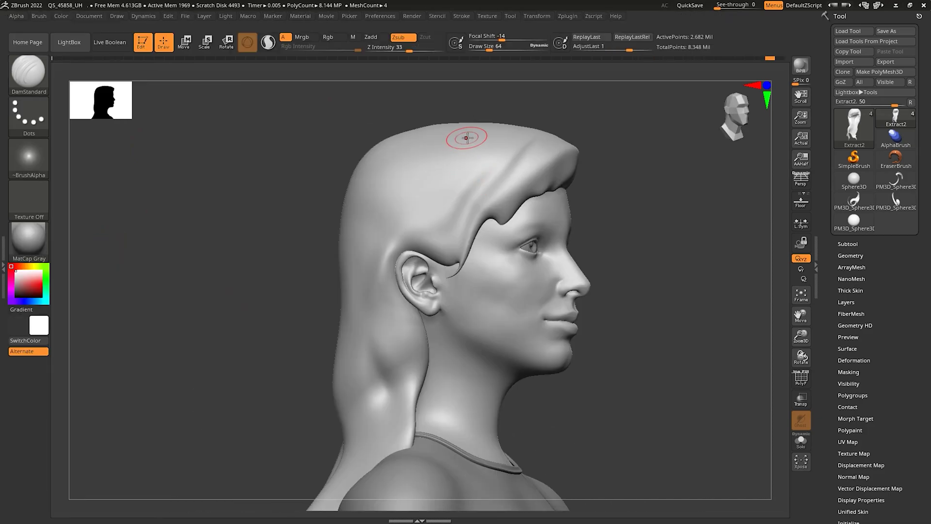
mouse_move(466, 137)
left_mouse_down()
mouse_move(451, 188)
mouse_move(387, 230)
left_mouse_up()
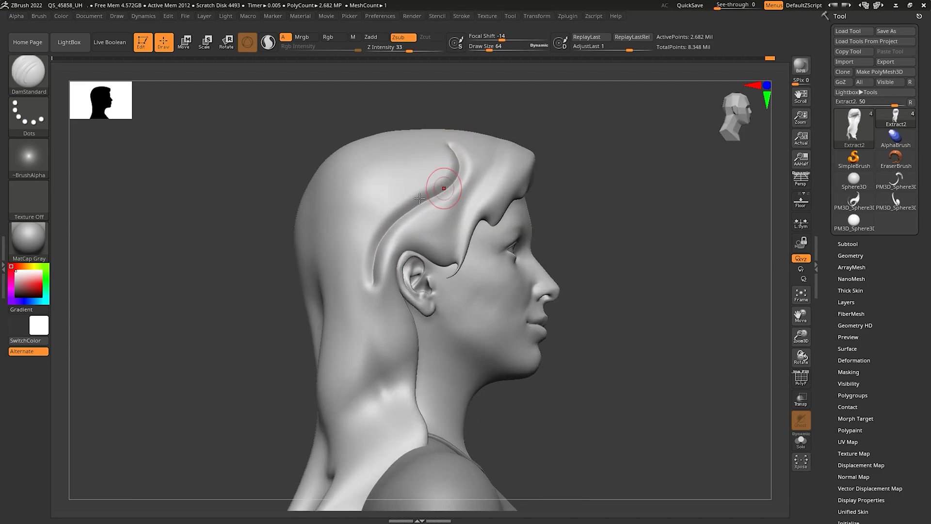
left_click_drag(420, 198, 375, 264)
right_click_drag(486, 218, 550, 190)
key("ctrl+z")
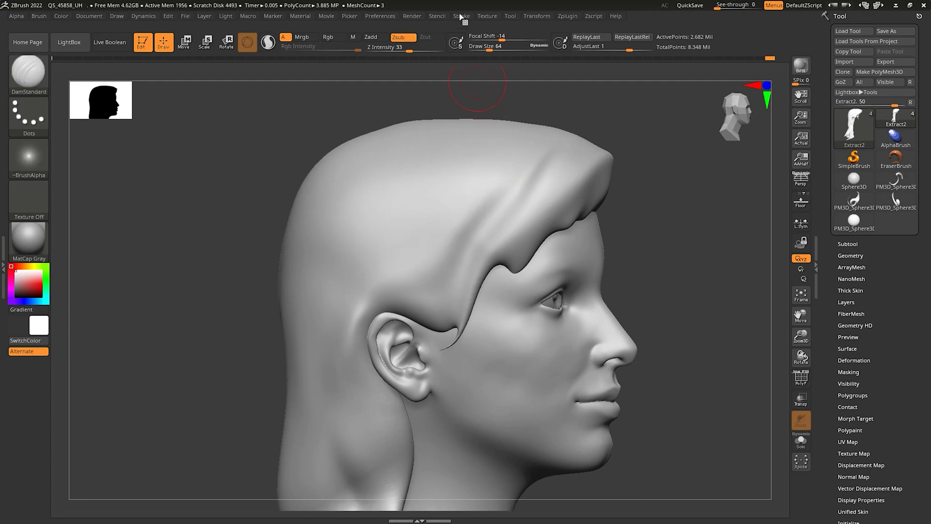
Enable Curve Mode for the DamStandard brush's stroke
left_click(461, 16)
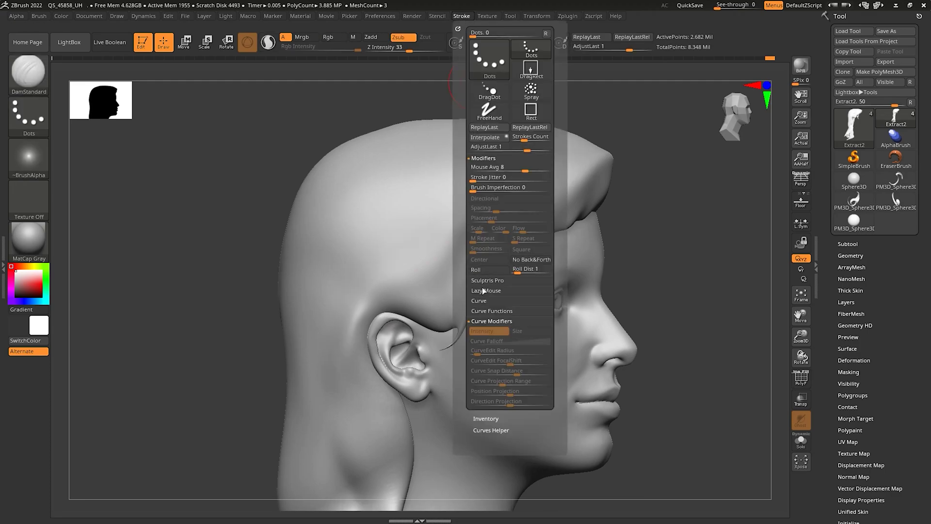
left_click(485, 301)
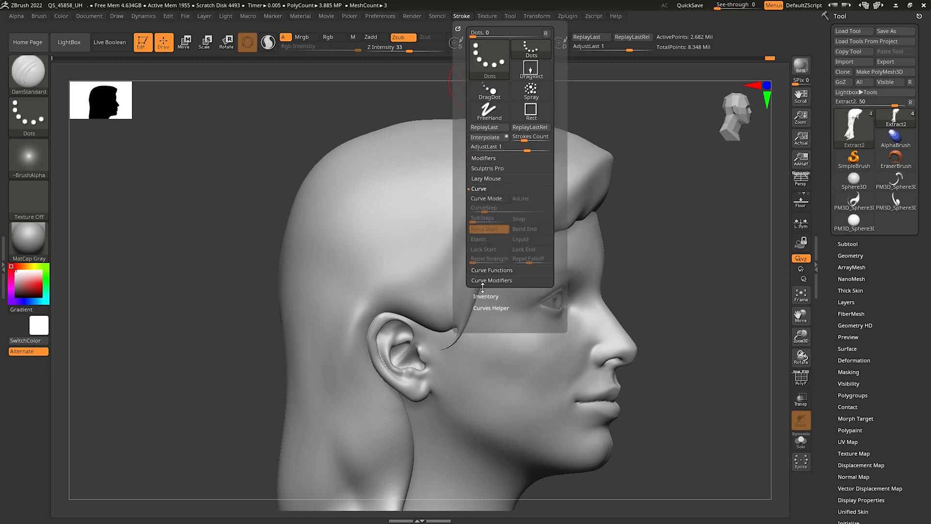
left_click(480, 199)
Draw an S-shaped curve over the hair from the crown to behind the ear, and carve the DamStandard groove along it
mouse_move(391, 221)
right_mouse_down()
mouse_move(430, 199)
mouse_move(447, 176)
right_mouse_up()
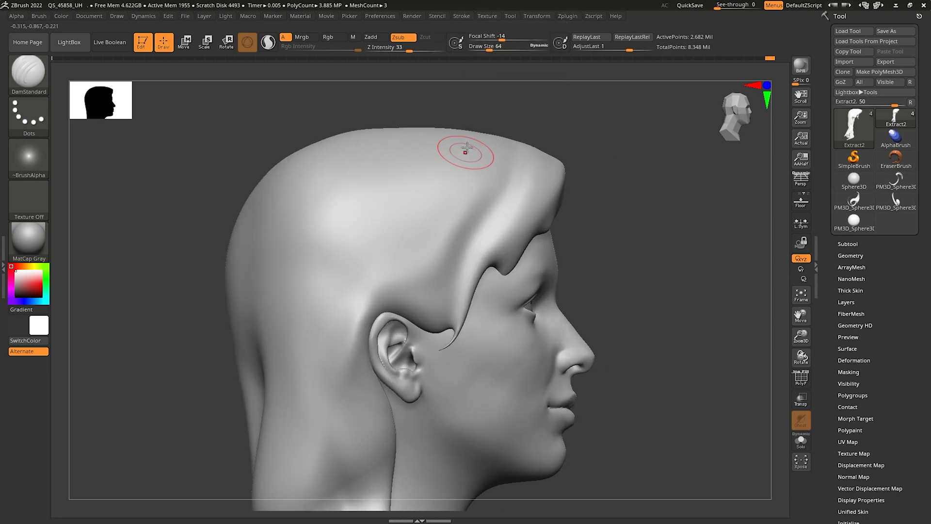
left_click_drag(467, 147, 479, 196)
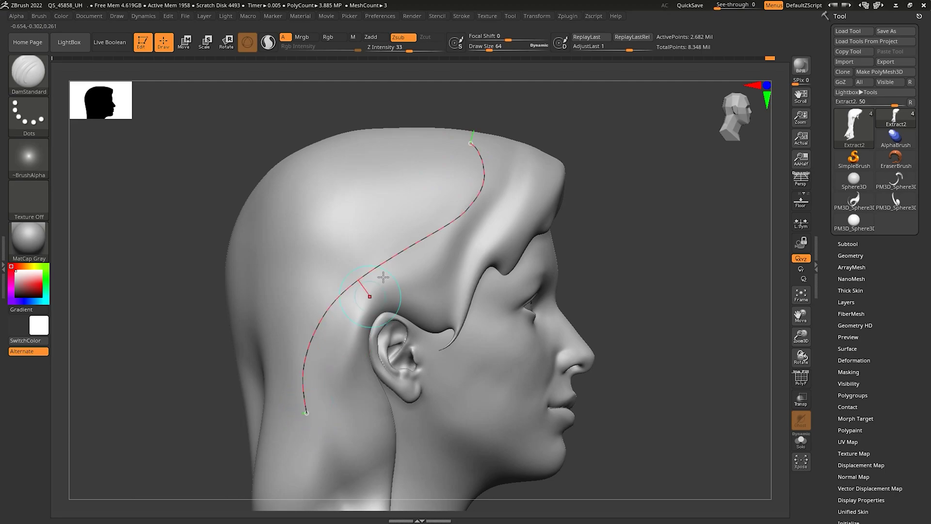
left_click(409, 246)
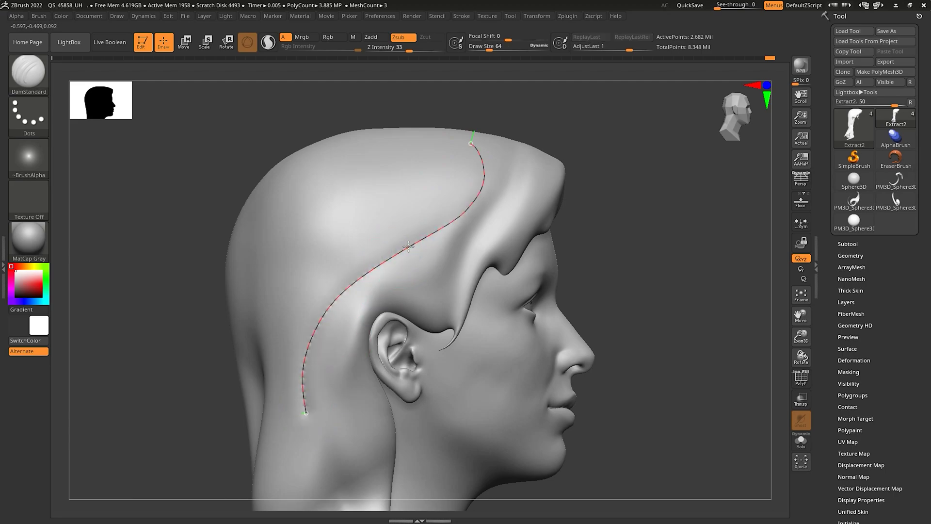
left_click(422, 192)
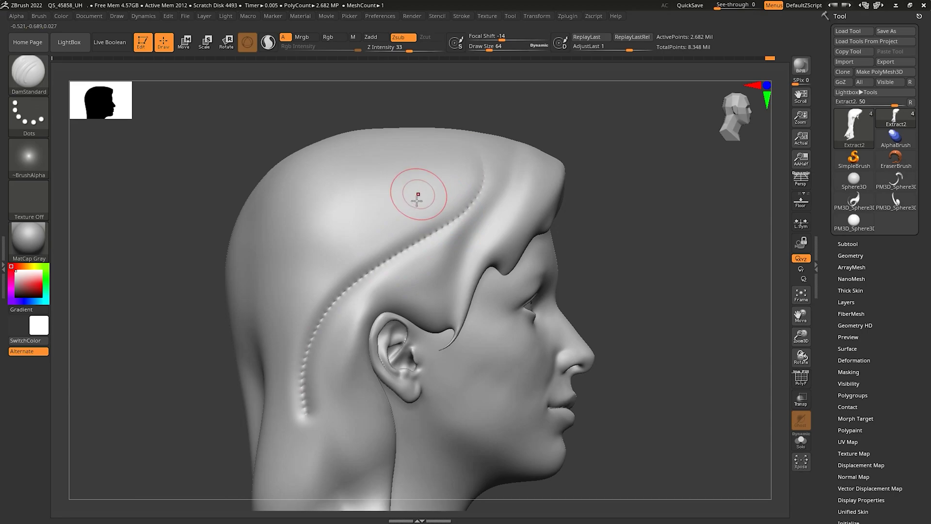
Set the brush's curve SubSteps to 7 to smooth the beaded groove
right_click_drag(387, 262, 421, 275, "ctrl")
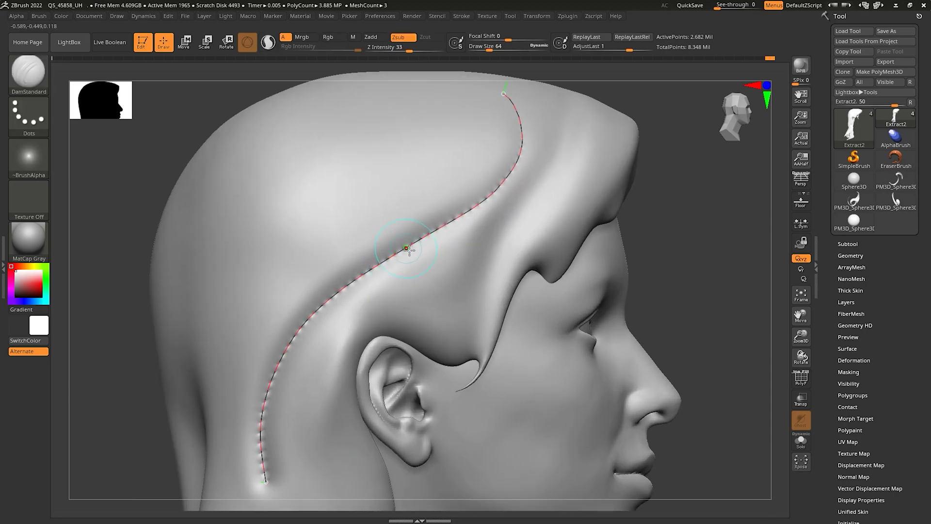
left_click(502, 39)
left_click(462, 16)
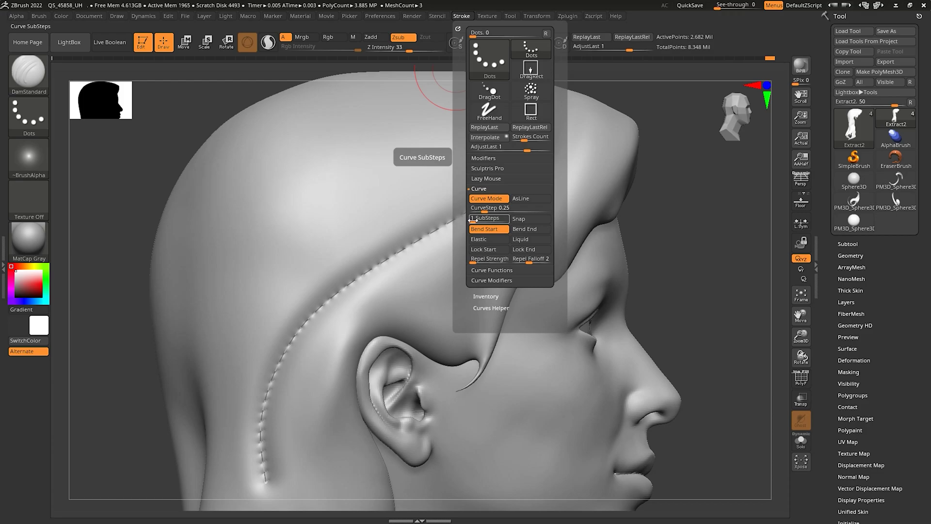
left_click_drag(474, 221, 480, 221)
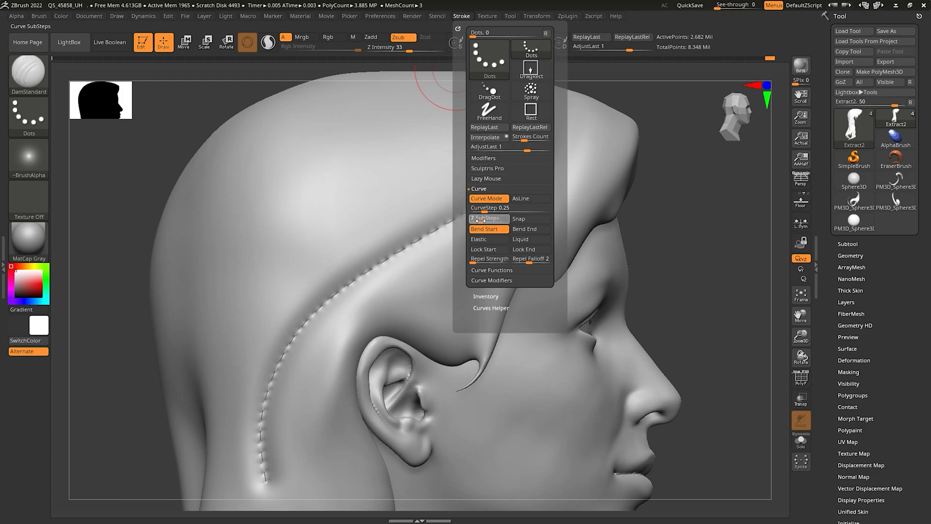
Undo the beaded DamStandard groove and re-carve it along the same S-shaped curve
key("ctrl")
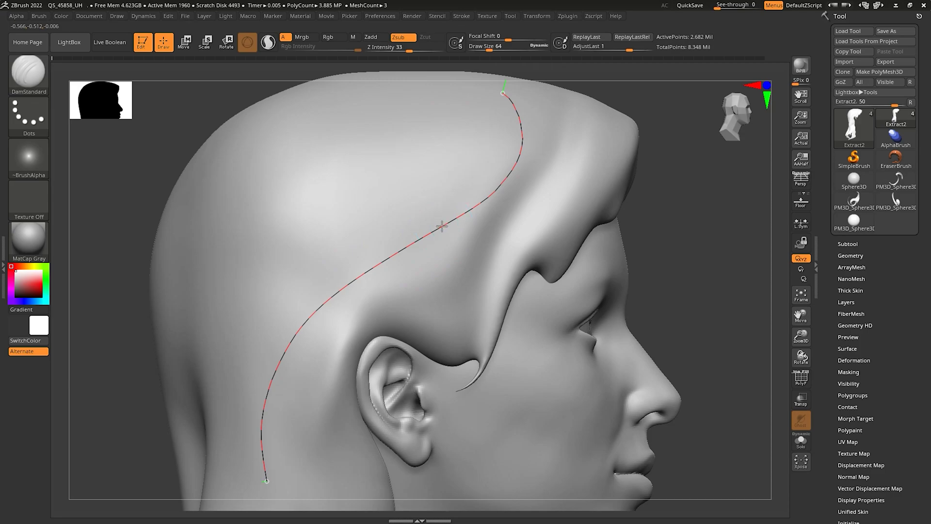
left_click(442, 226)
key("ctrl+z")
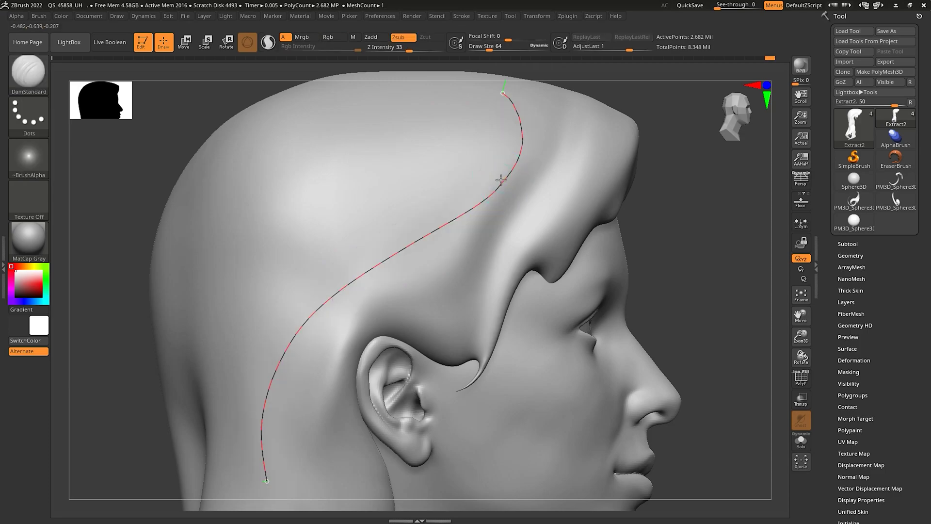
left_click(501, 180)
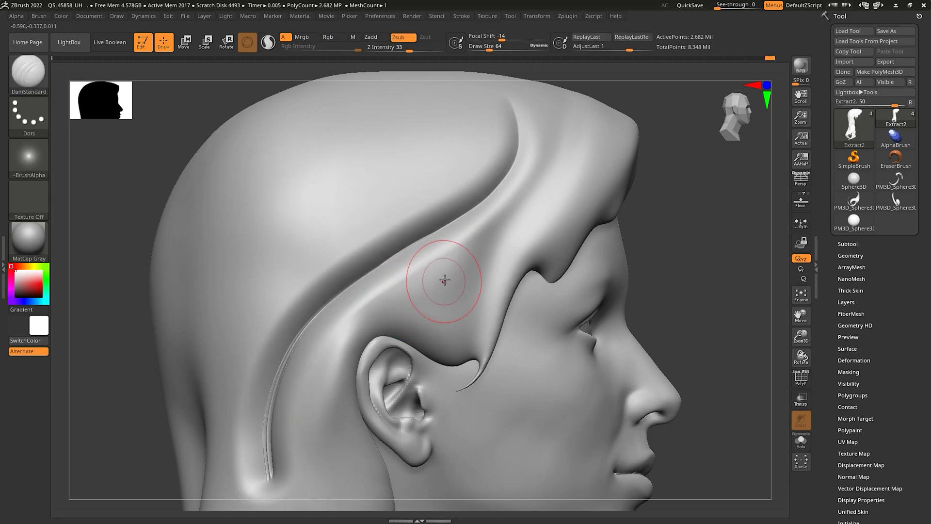
right_click_drag(445, 280, 437, 275)
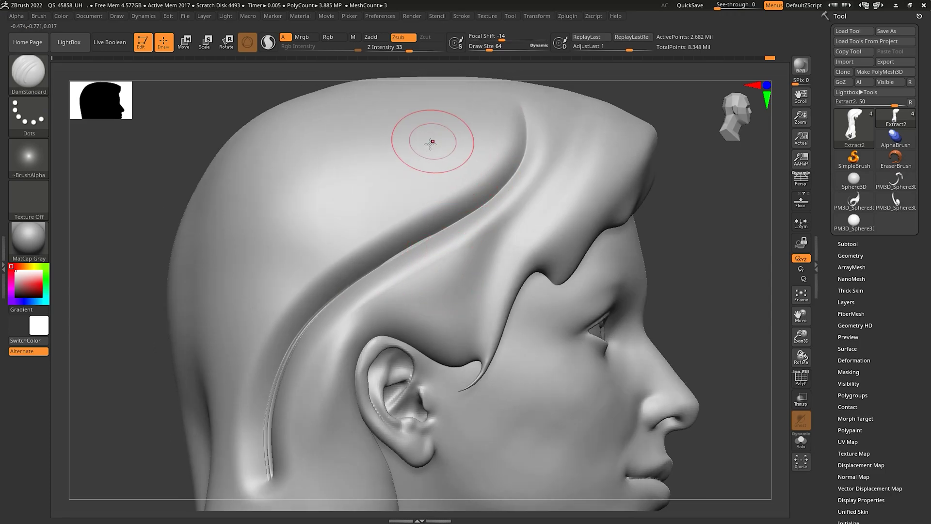
Set the brush's Z Intensity to 16 and replace the deep groove with a shallower one along the curve
left_click_drag(409, 52, 396, 52)
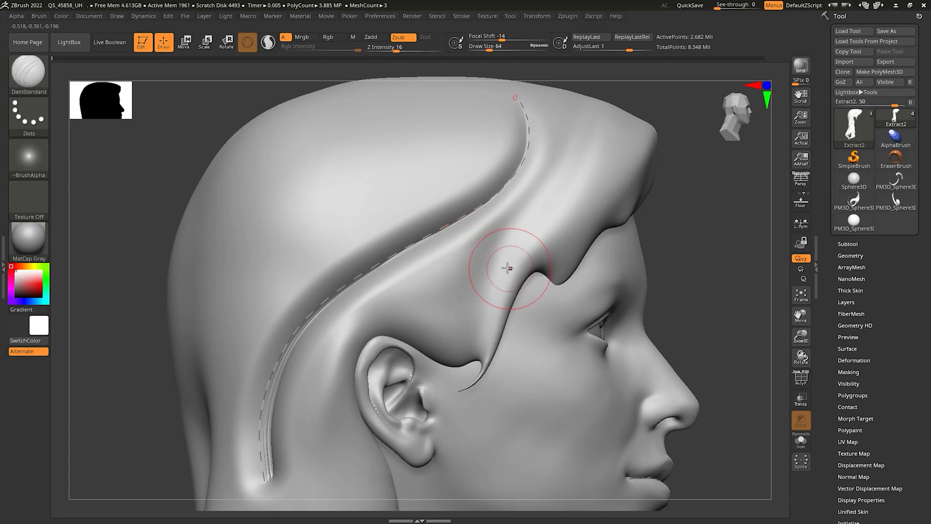
key("ctrl+z")
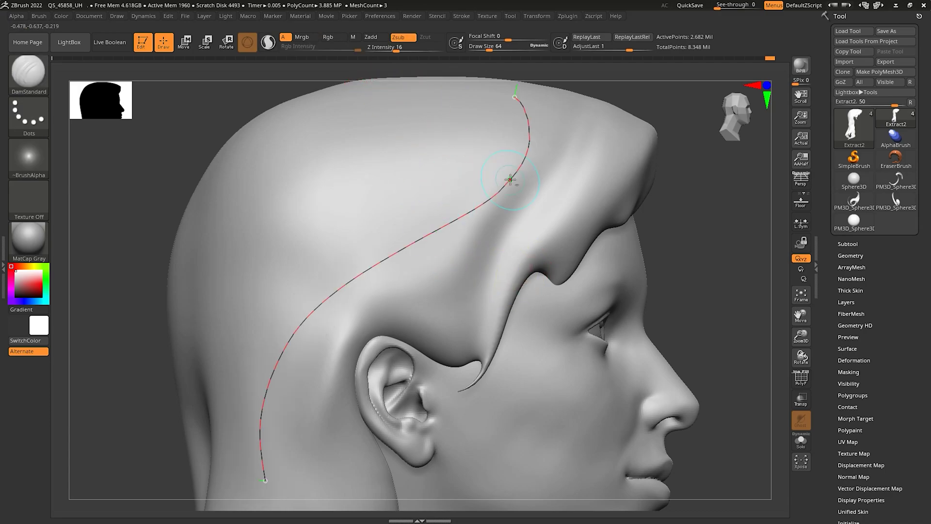
left_click(510, 178)
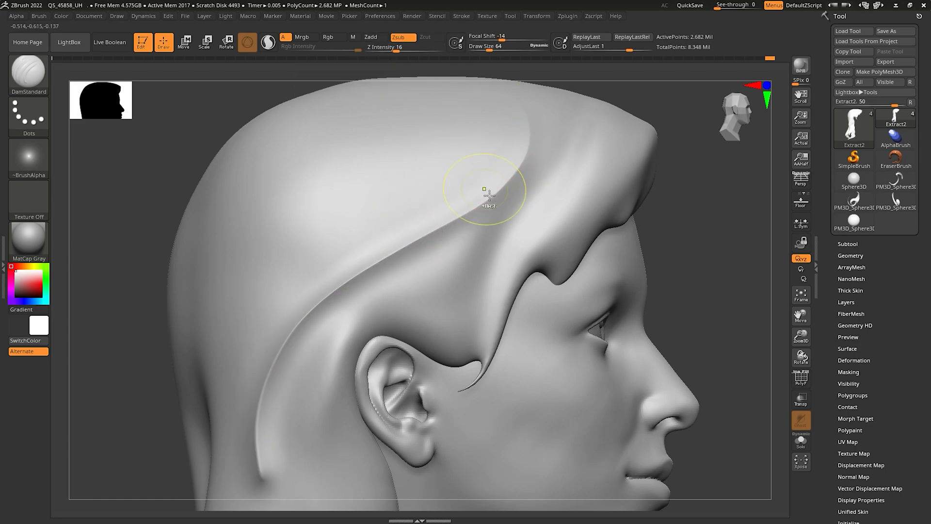
key("ctrl+z")
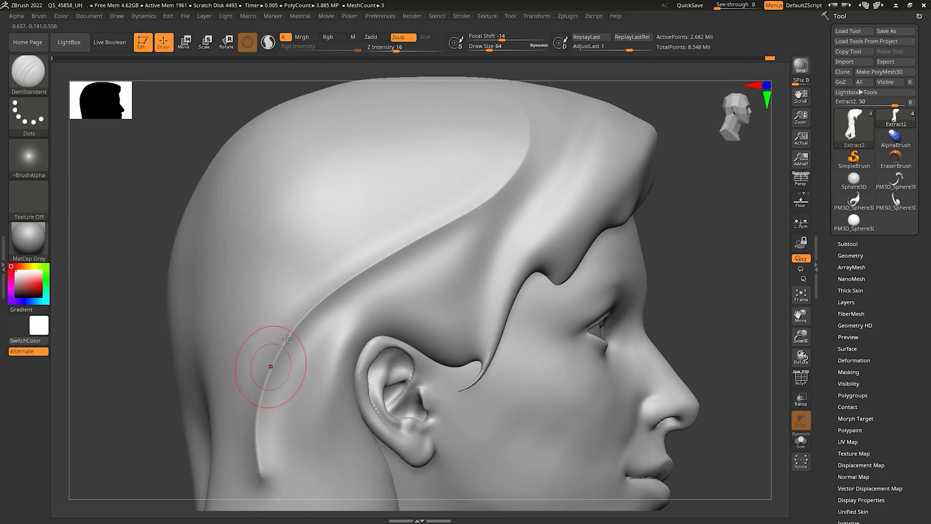
key("ctrl")
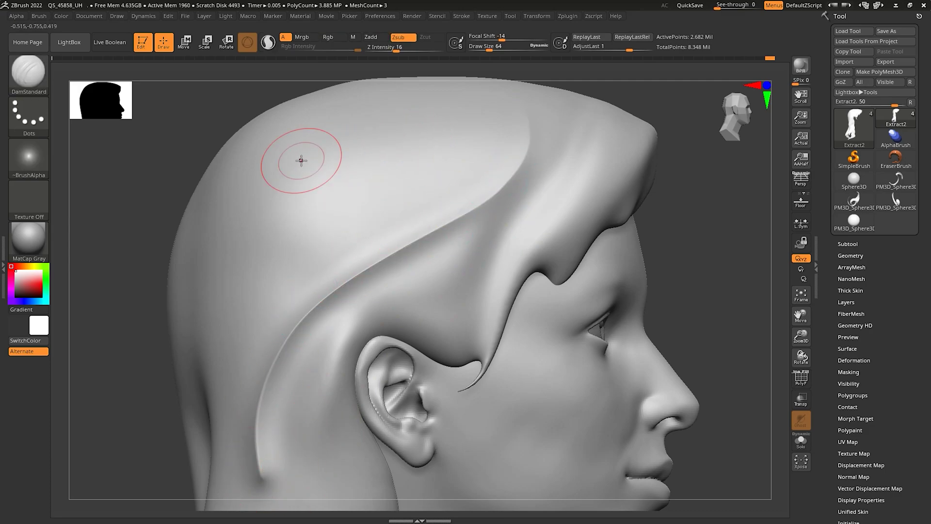
key("ctrl")
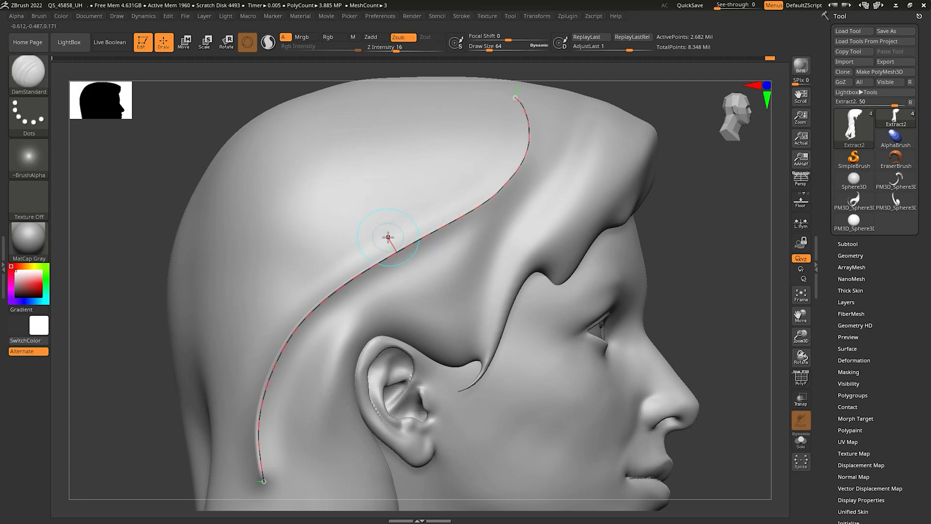
left_click(327, 167)
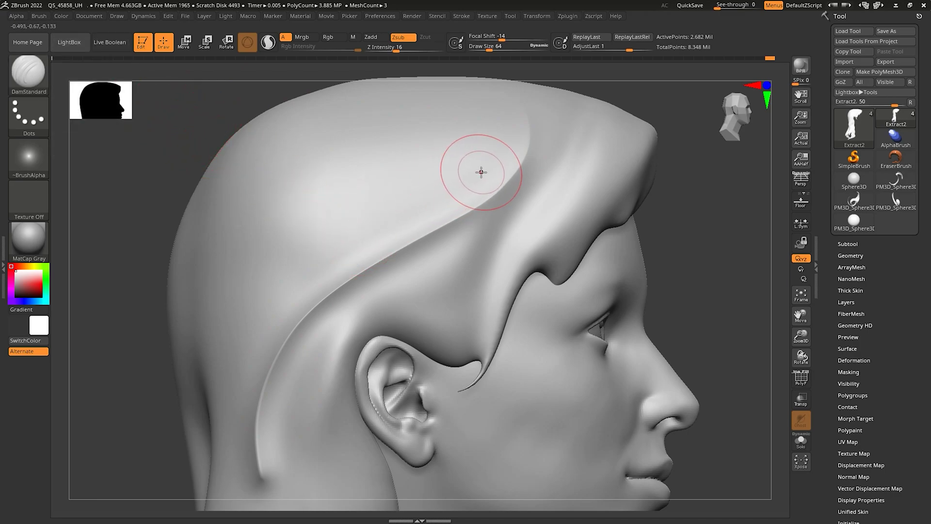
Undo the shallow groove, re-carve it from the curve's lower end behind the ear, and undo back to the bare curve
key("ctrl")
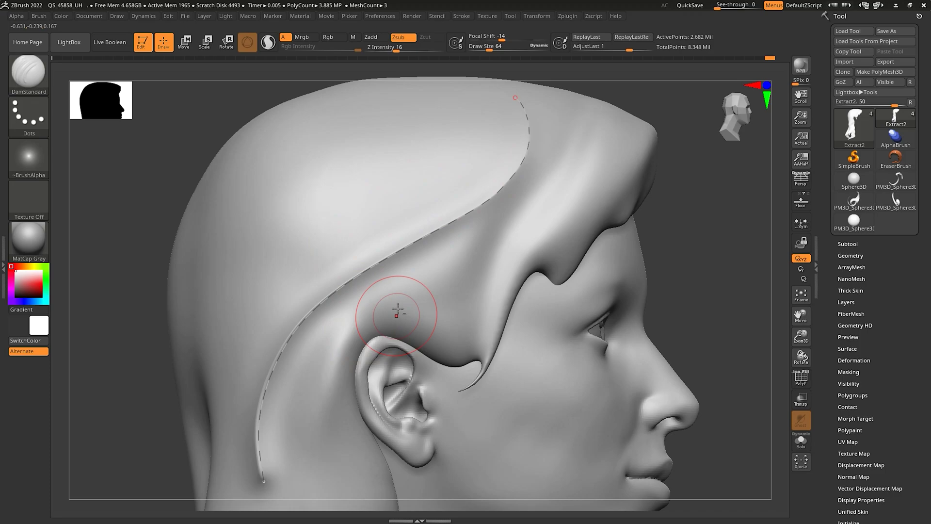
right_click_drag(396, 312, 404, 284, "alt")
key("ctrl+z")
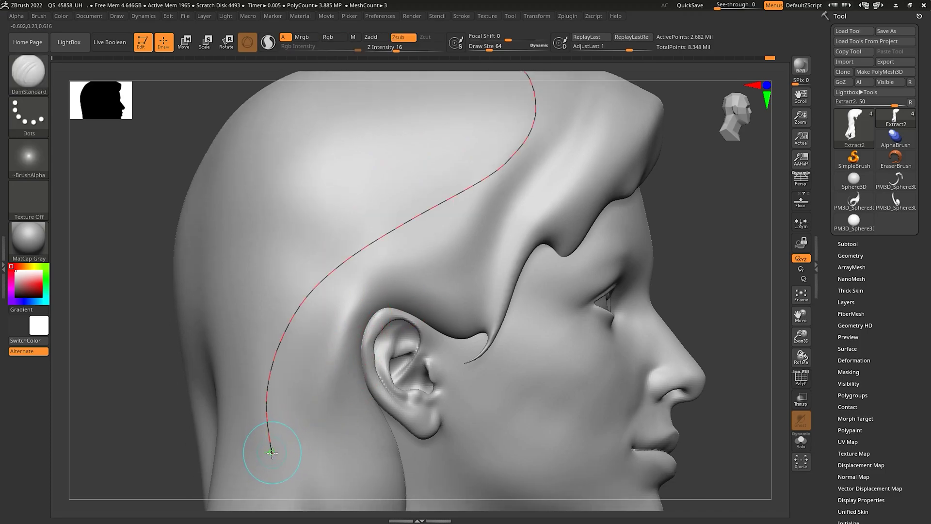
left_click(272, 459)
left_click(272, 460)
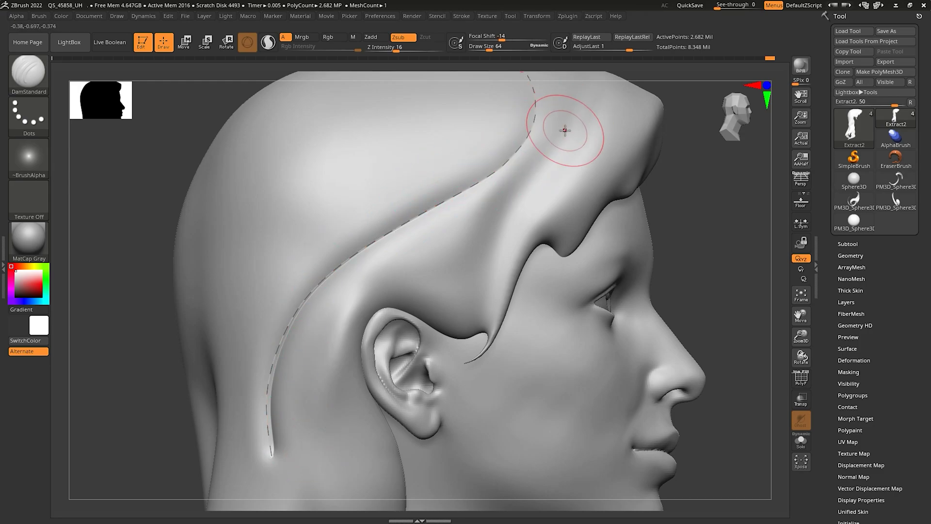
left_click(461, 242)
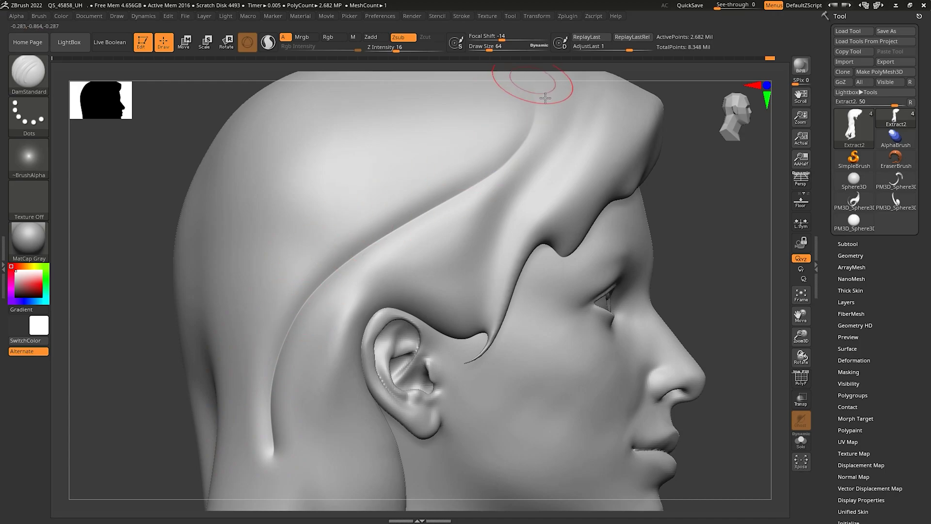
key("ctrl+z")
Enable the Intensity and Size curve modifiers and lower the end point of the Curve Falloff graph to zero
left_click(463, 17)
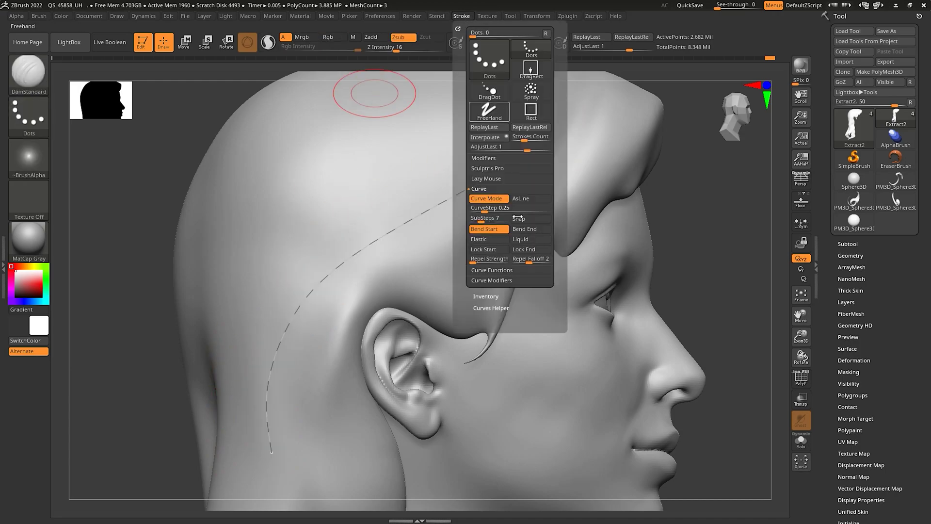
left_click(507, 281)
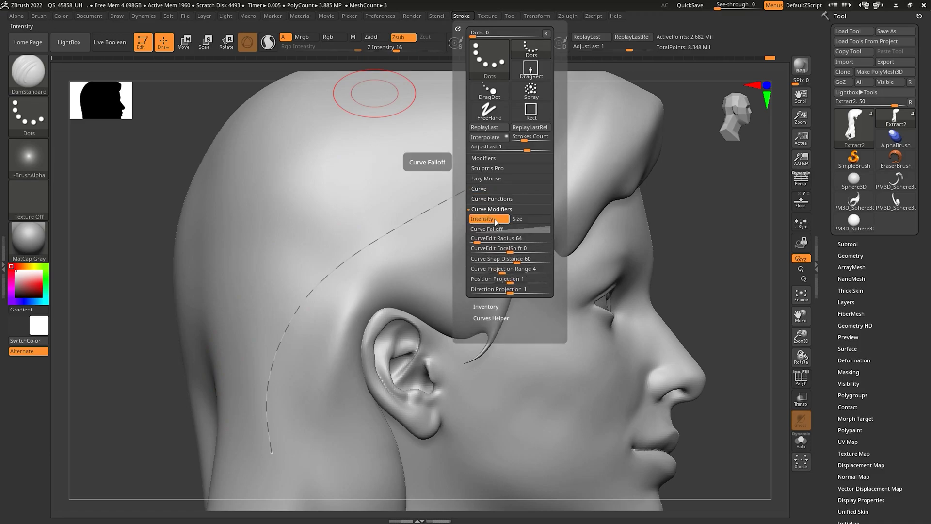
left_click(529, 222)
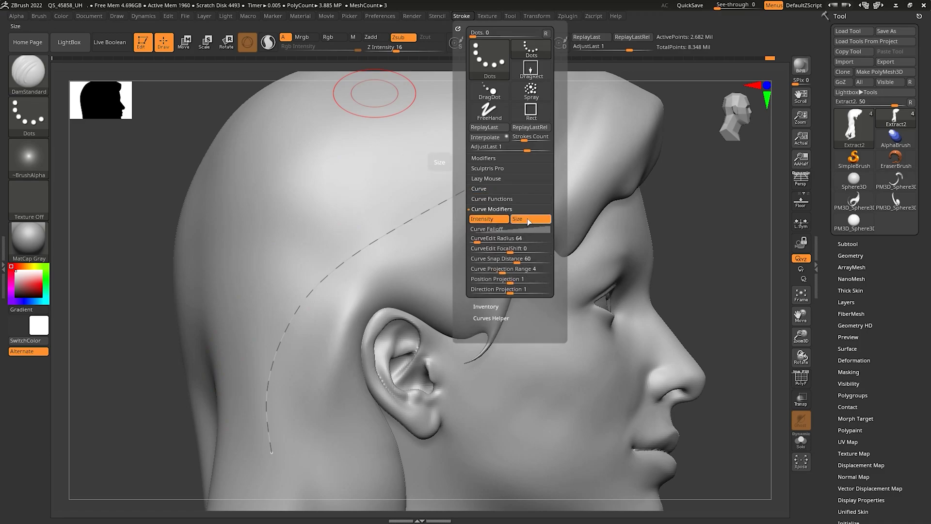
left_click(515, 230)
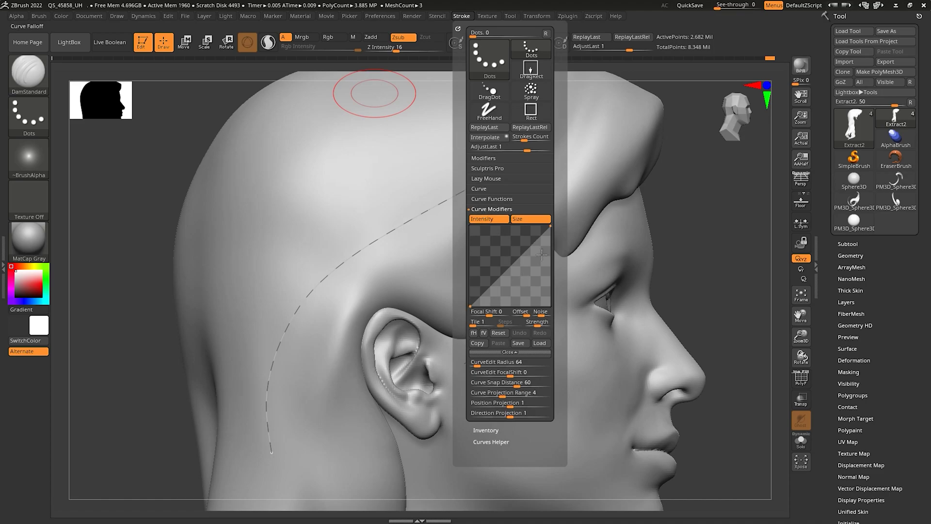
left_click_drag(549, 226, 548, 303)
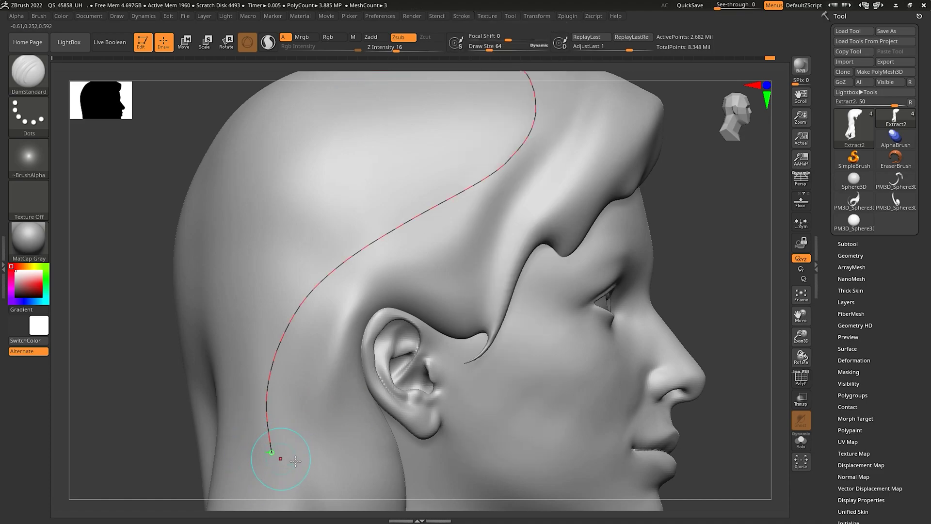
Shape the Curve Falloff graph into a tall central peak so the groove tapers at both ends
left_click(461, 16)
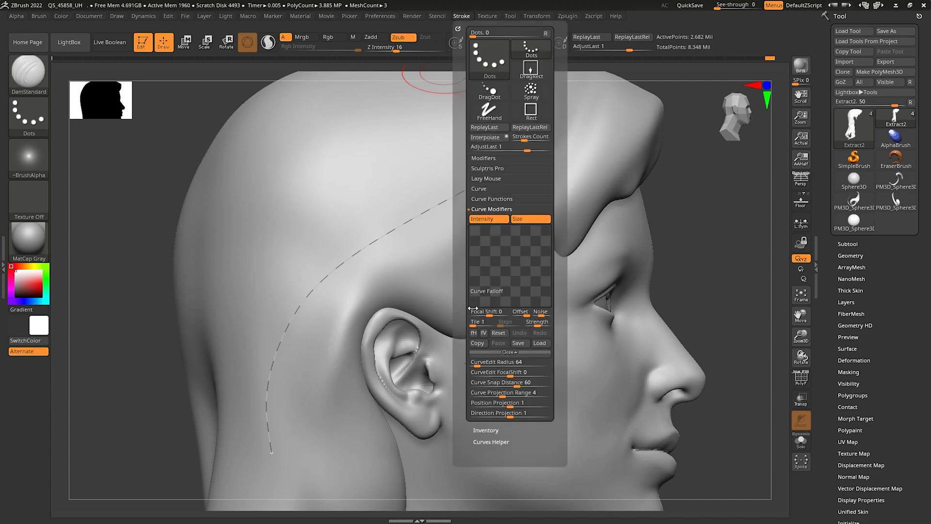
right_click_drag(538, 136, 542, 174, "alt")
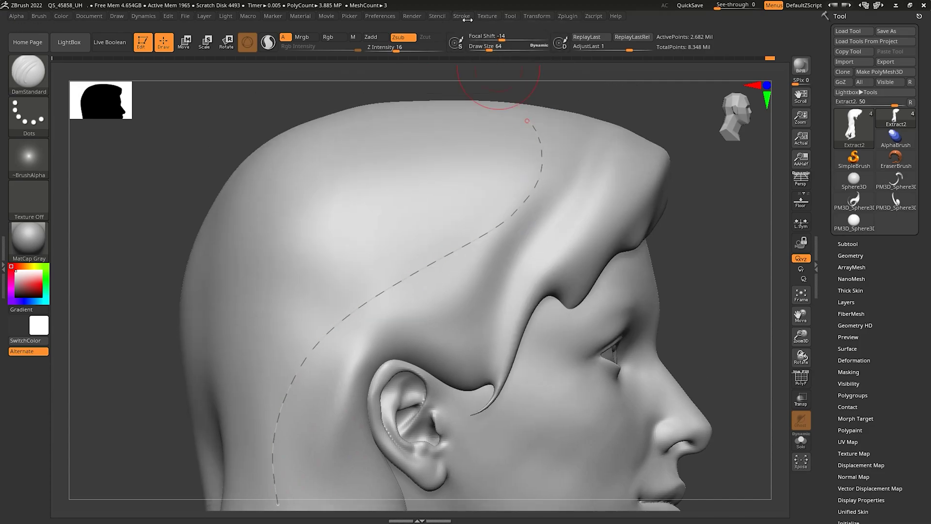
left_click(463, 17)
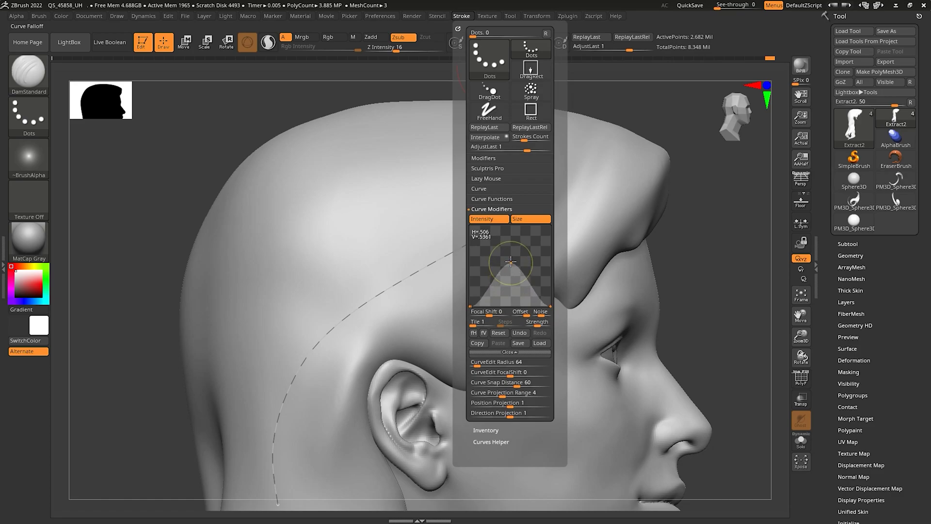
left_click_drag(511, 262, 507, 231)
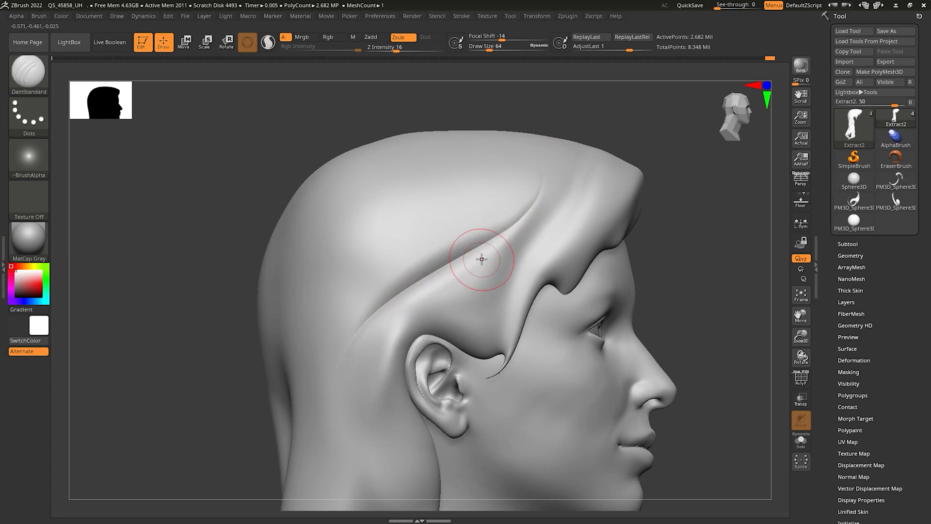
Shift the Curve Falloff peak toward the graph's start, and replace the tapered groove by re-carving it along the curve
left_click(484, 17)
left_click(461, 16)
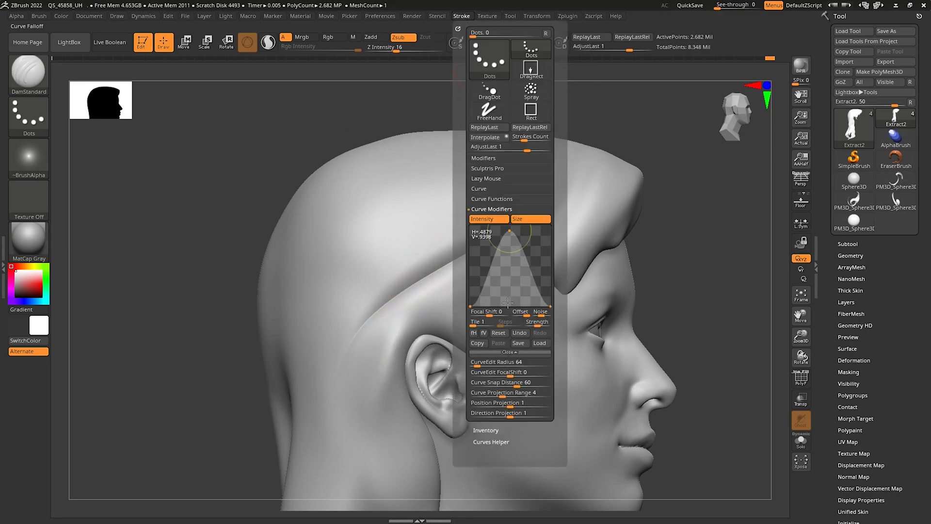
left_click_drag(506, 237, 491, 253)
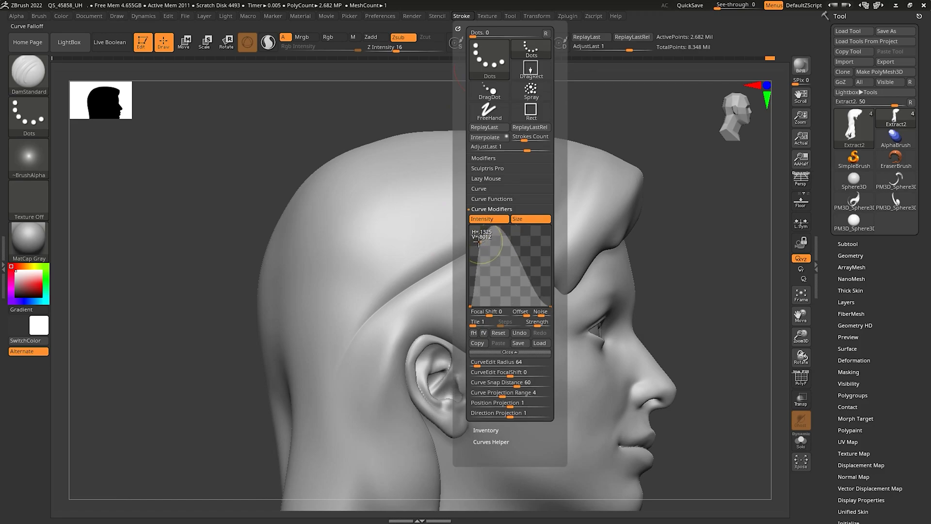
key("ctrl+z")
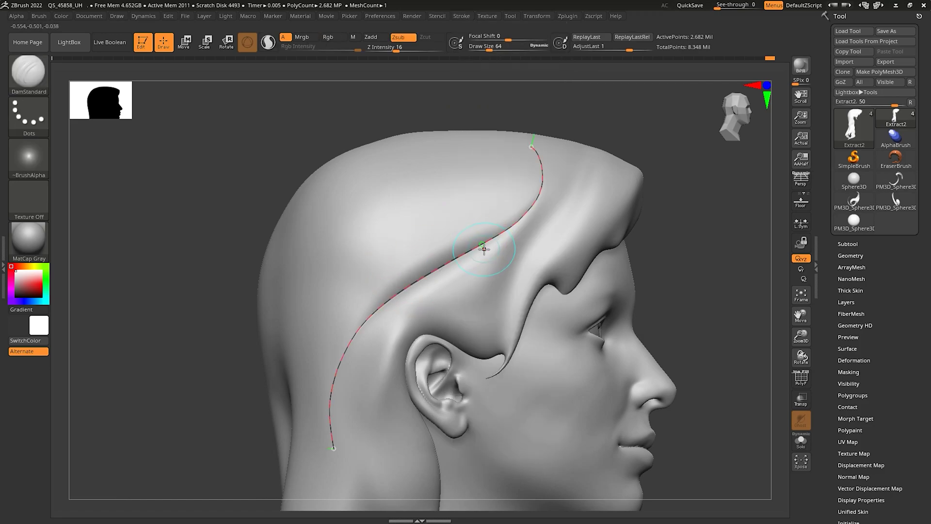
key("ctrl+z")
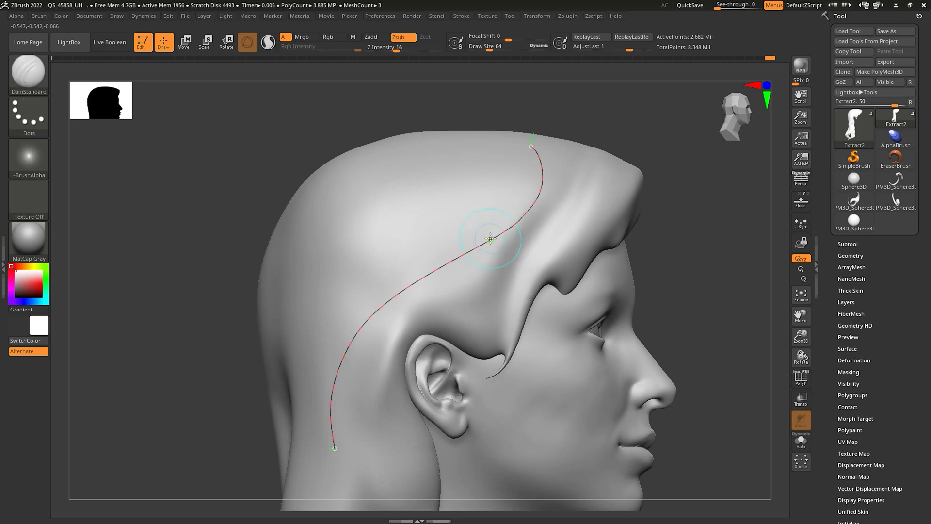
left_click(490, 238)
left_click(455, 207)
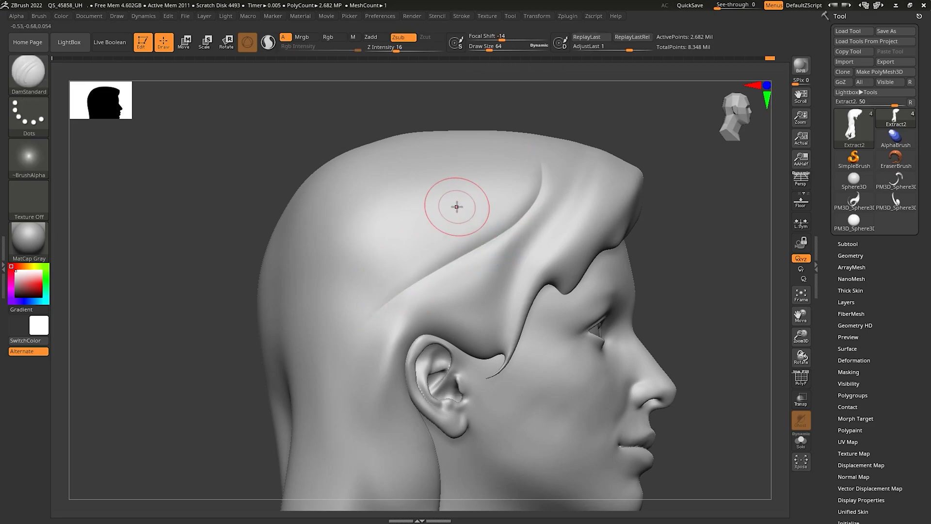
Draw a second curve just above the tapered groove, from the crown toward the back of the ear, undoing unwanted attempts
mouse_move(545, 217)
right_mouse_down()
mouse_move(571, 235)
mouse_move(545, 218)
mouse_move(516, 219)
right_mouse_up()
key("ctrl+z")
key("ctrl+z")
key("ctrl+z")
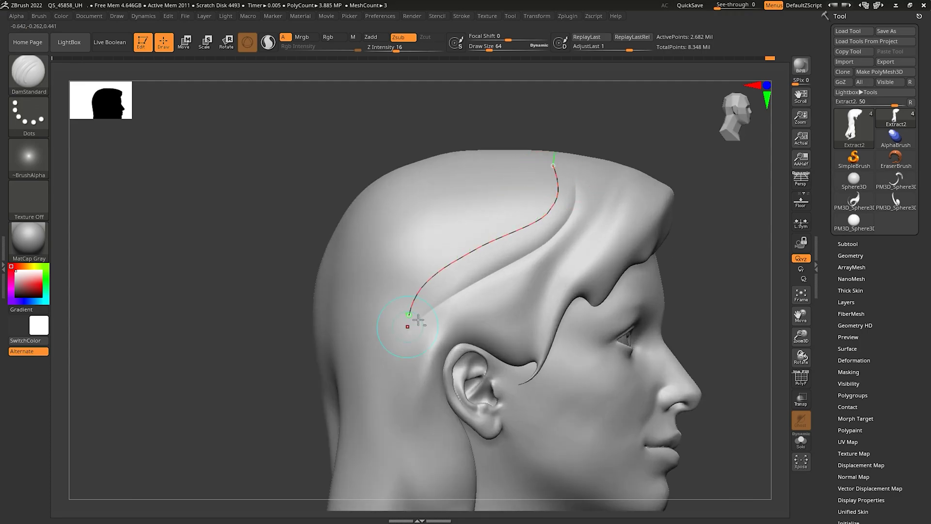
key("ctrl+z")
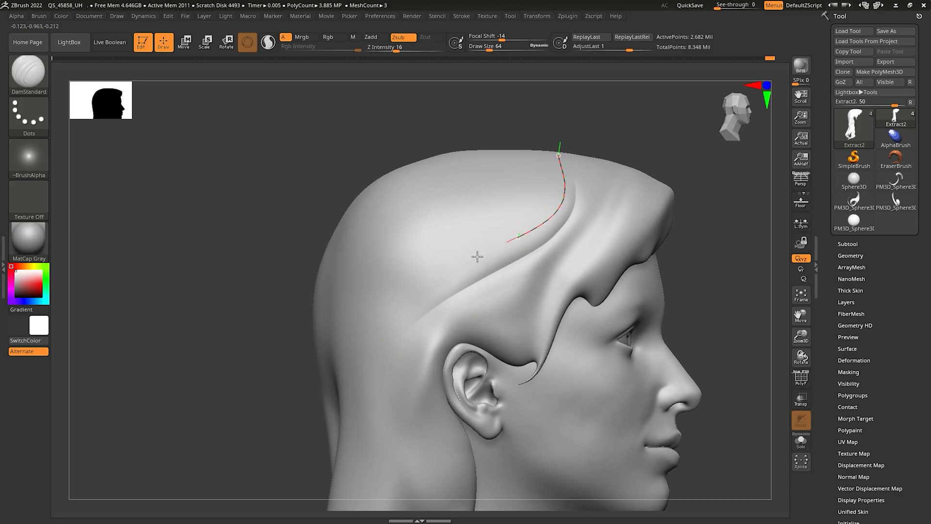
key("ctrl+z")
key("ctrl+z")
key("ctrl+z")
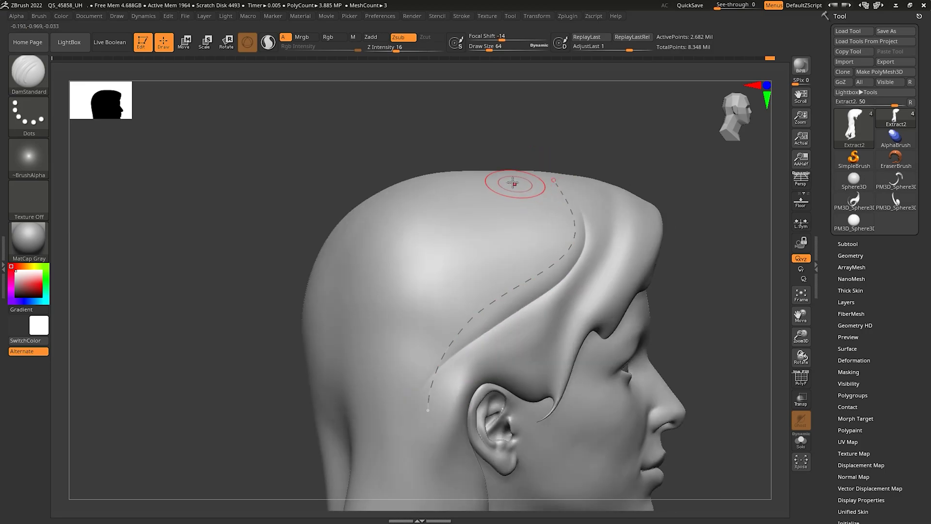
Draw a second curve behind the first, from the crown down past the ear, and carve grooves along both curves
key("ctrl+shift+z")
key("ctrl+z")
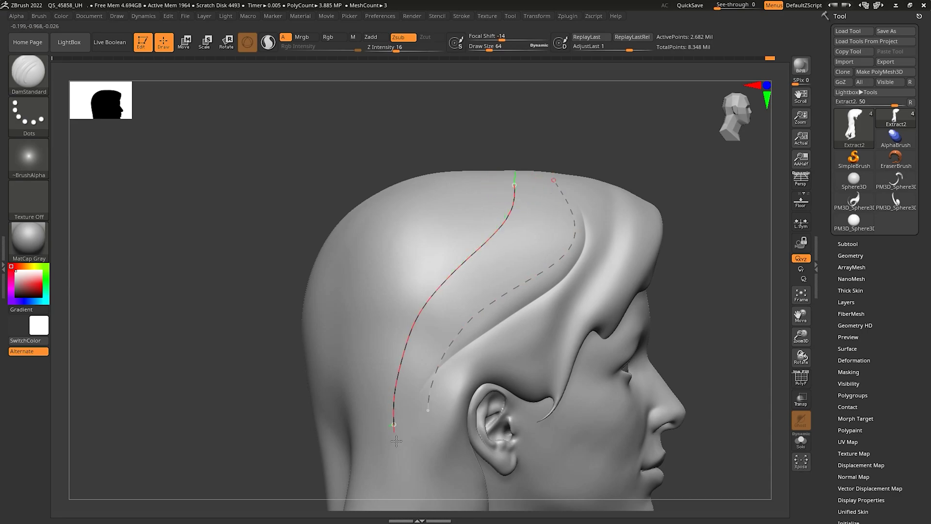
left_click(481, 246)
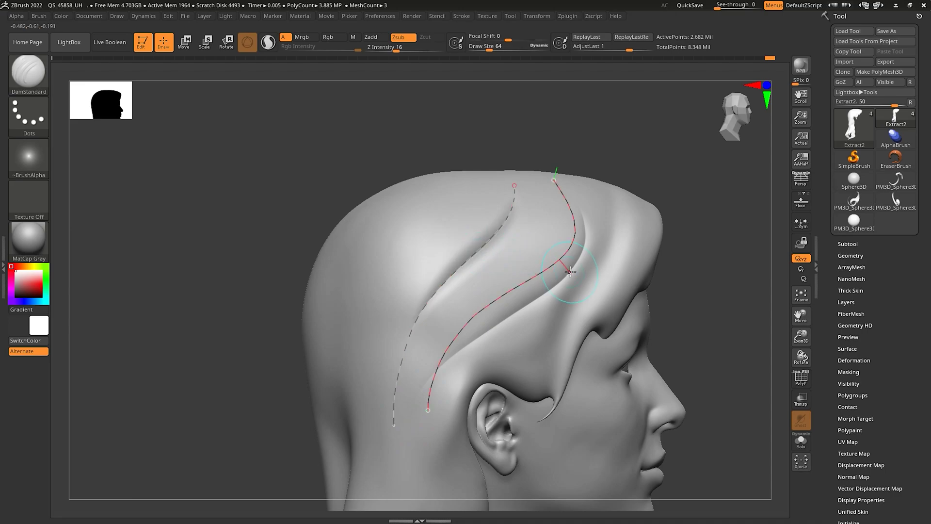
left_click(563, 255)
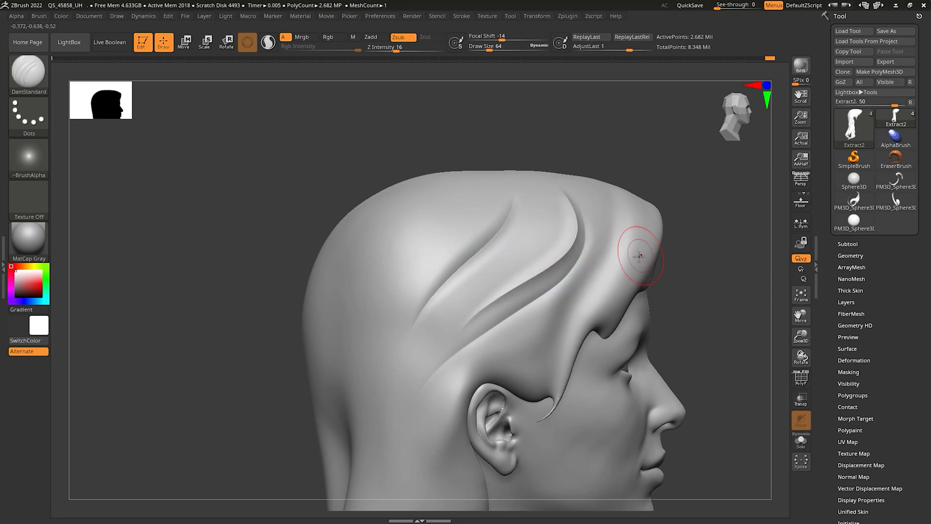
mouse_move(636, 255)
right_mouse_down()
mouse_move(610, 264)
mouse_move(624, 236)
right_mouse_up()
key("ctrl+z")
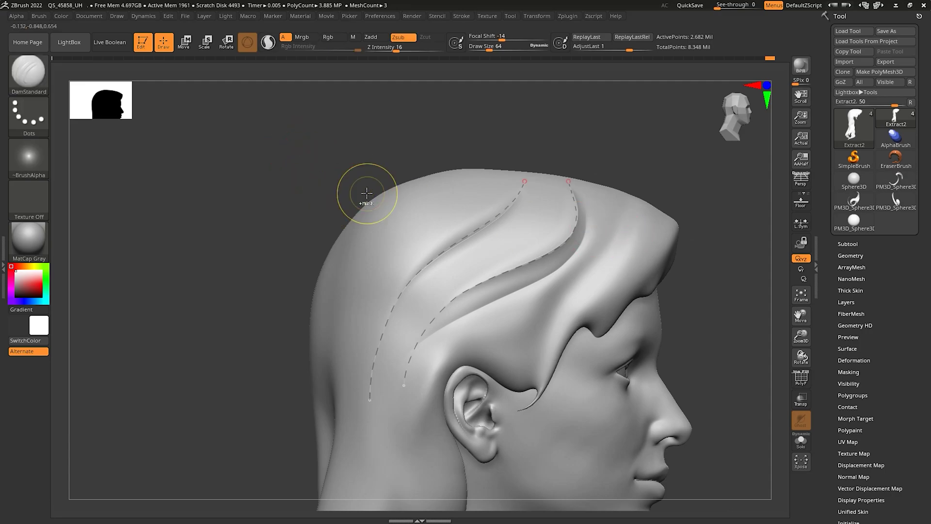
key("ctrl+z")
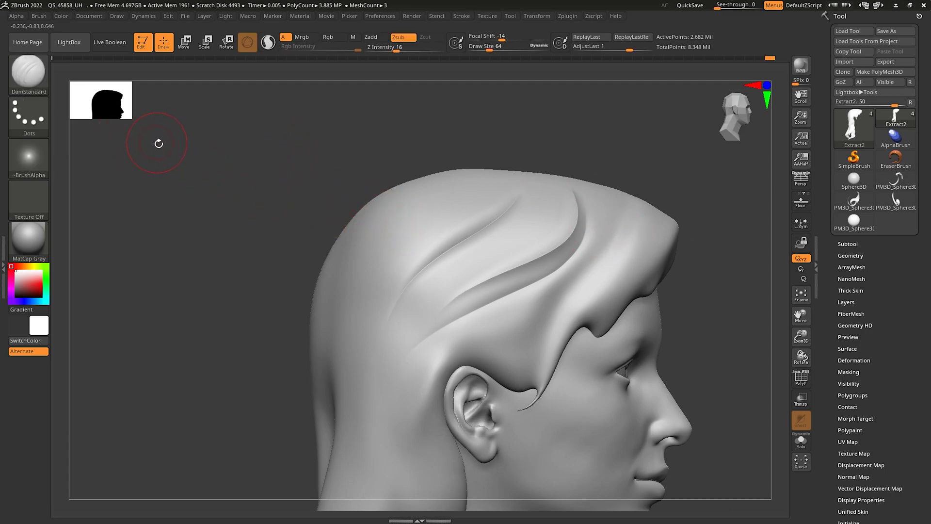
Switch to the Standard brush, turn off its Rgb option, and enable Curve Mode
key("b")
key("s")
key("t")
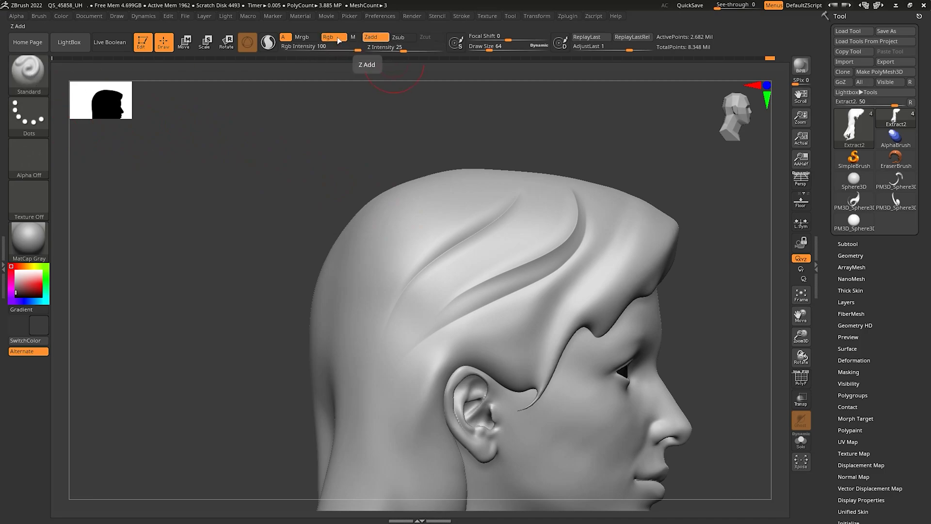
left_click(466, 16)
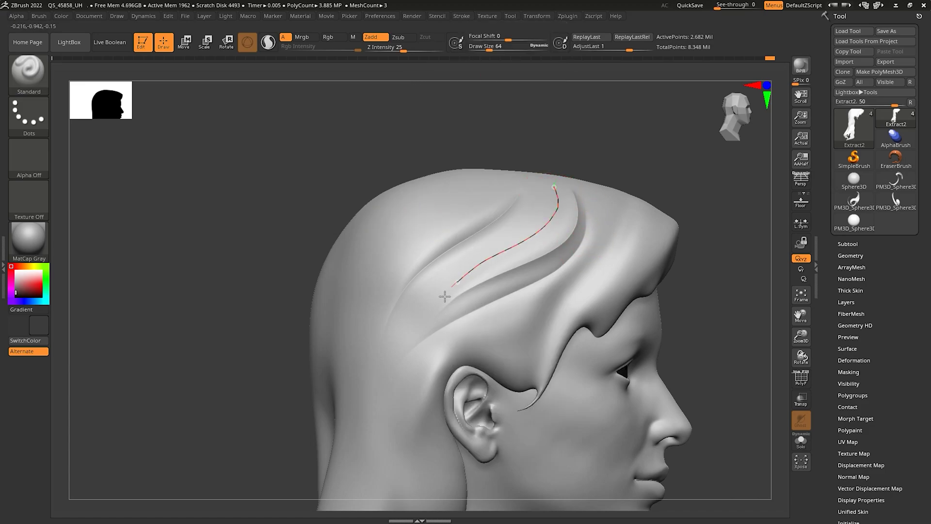
Undo the first curve attempt, reduce the draw size to about 34, and draw a new curve between the two grooves
left_click_drag(445, 296, 441, 303)
key("ctrl+z")
key("s")
left_click_drag(567, 194, 562, 193)
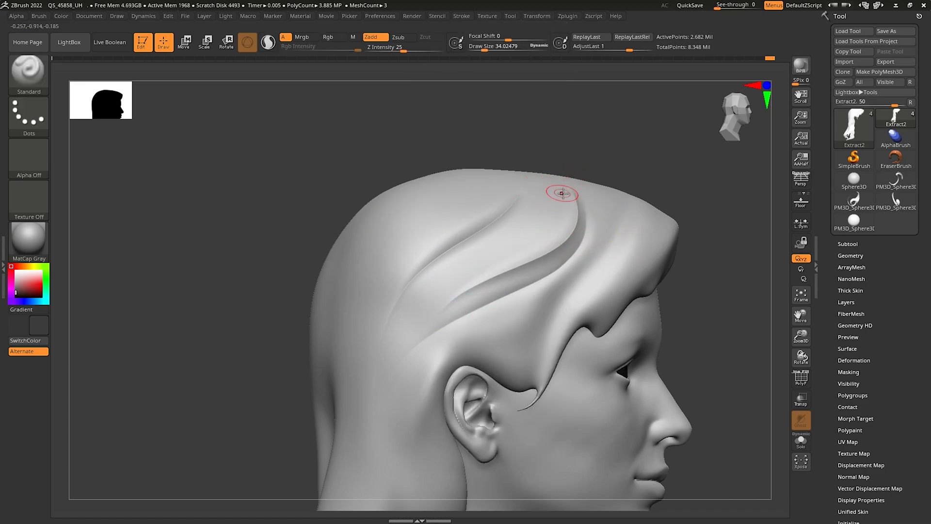
left_click_drag(441, 308, 442, 306)
Shape the Curve Falloff graph into a central peak and apply the brush along the curve to raise a tapered strand
left_click(460, 17)
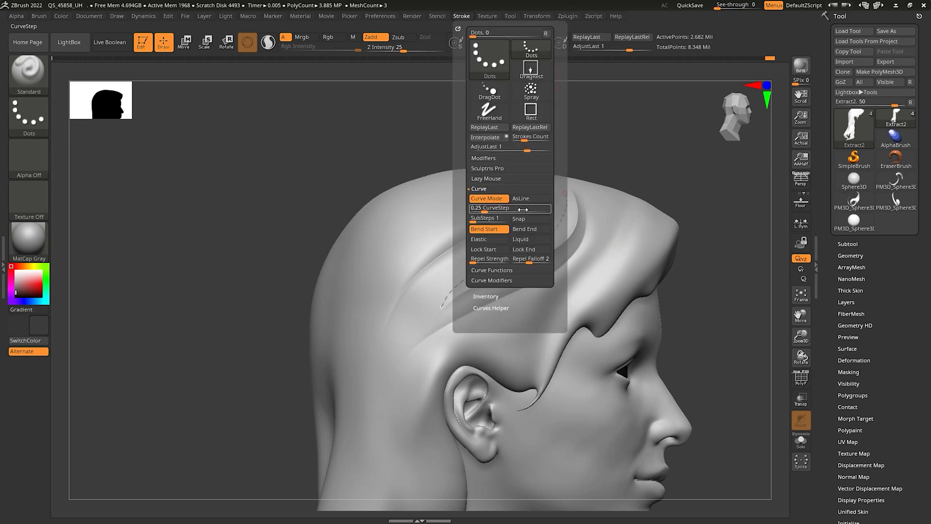
left_click(508, 284)
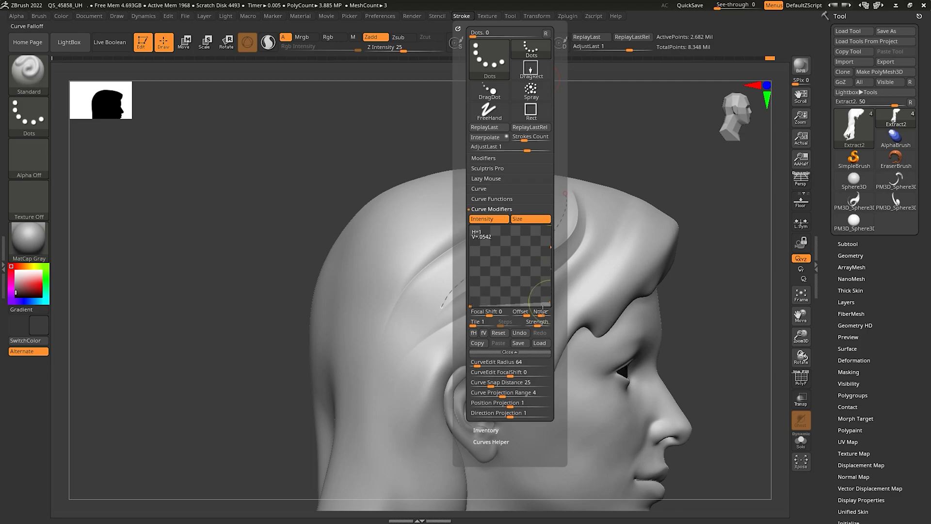
left_click_drag(511, 306, 512, 252)
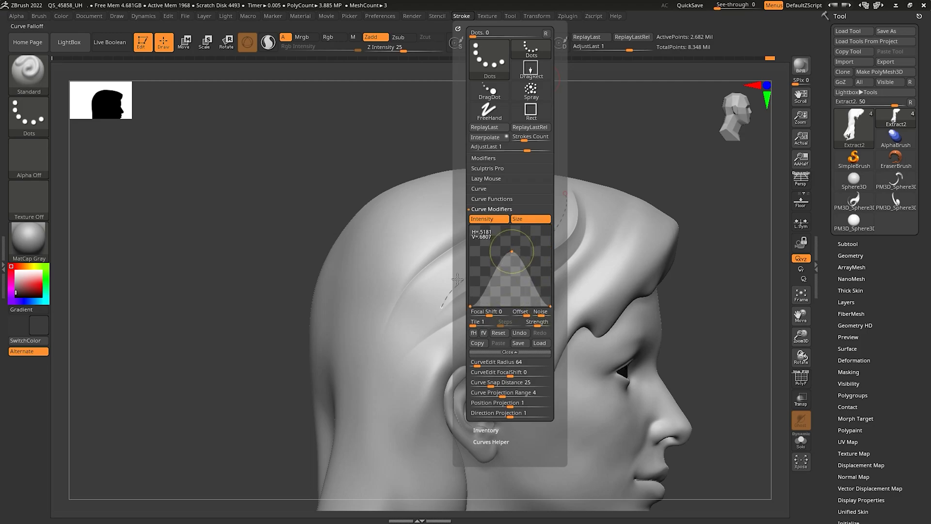
left_click(500, 254)
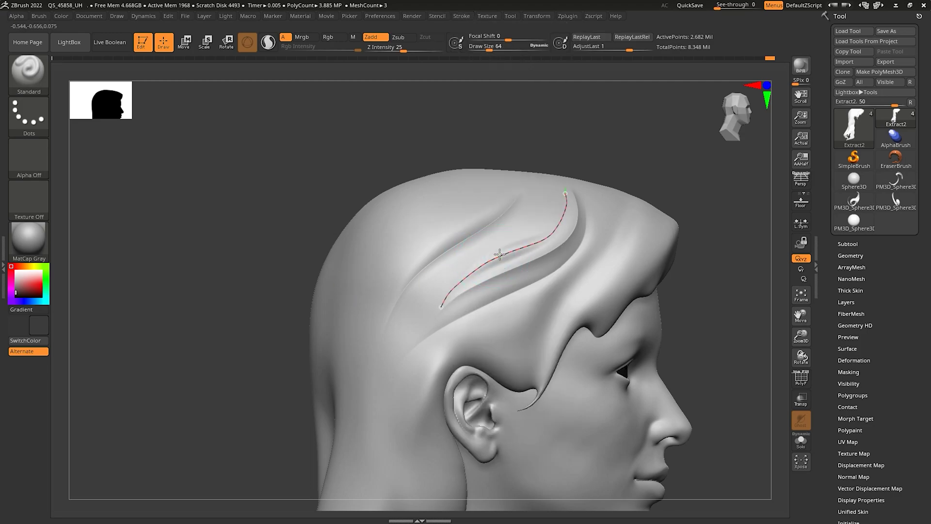
mouse_move(623, 256)
right_mouse_down()
mouse_move(613, 267)
mouse_move(628, 267)
right_mouse_up()
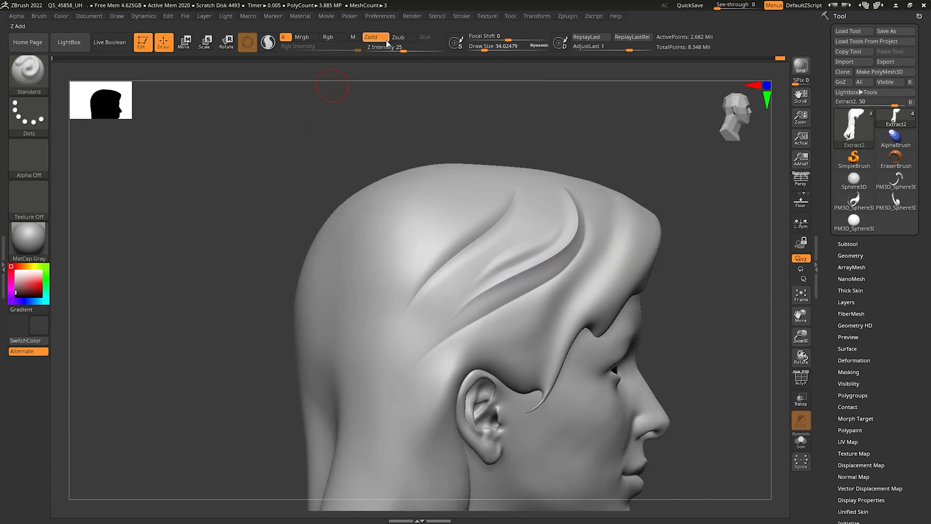
Set the Standard brush to paint colour only, with Zadd turned off and Rgb turned on
left_click(371, 37)
left_click(328, 36)
mouse_move(500, 201)
right_mouse_down()
mouse_move(493, 207)
mouse_move(513, 220)
mouse_move(490, 218)
right_mouse_up()
Choose the SkinShade4 material and fill the hair with the current dark colour
left_click(23, 239)
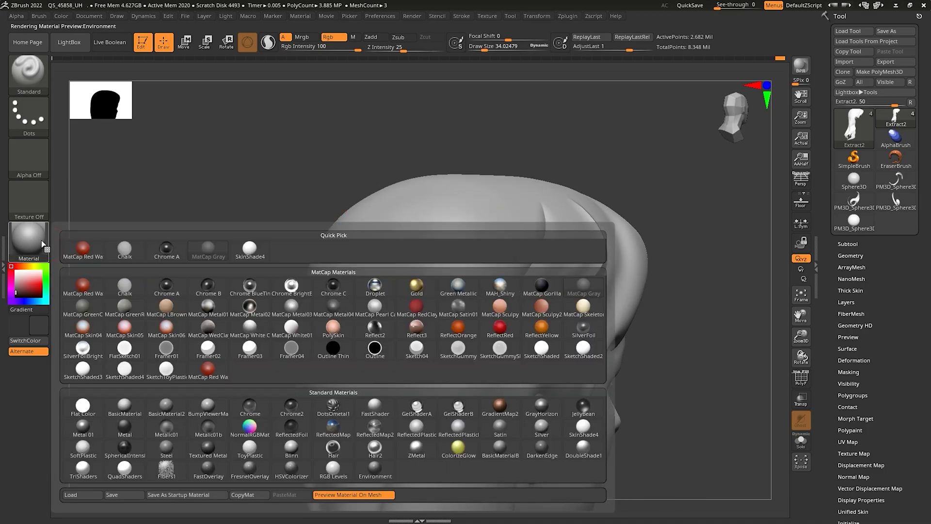
left_click(584, 427)
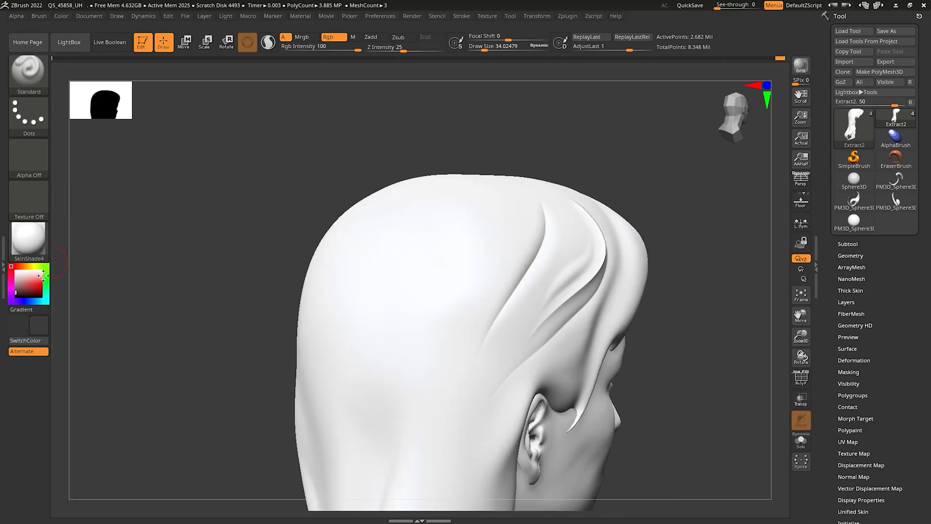
left_click(63, 16)
left_click(82, 205)
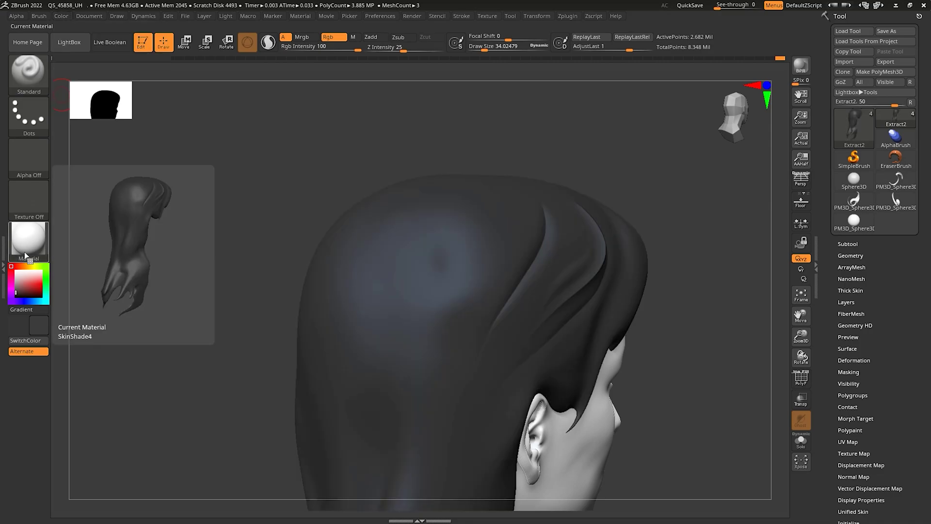
Pick a light orange colour, draw a curve down the side of the hair, and paint a tapered streak along it
left_click(27, 266)
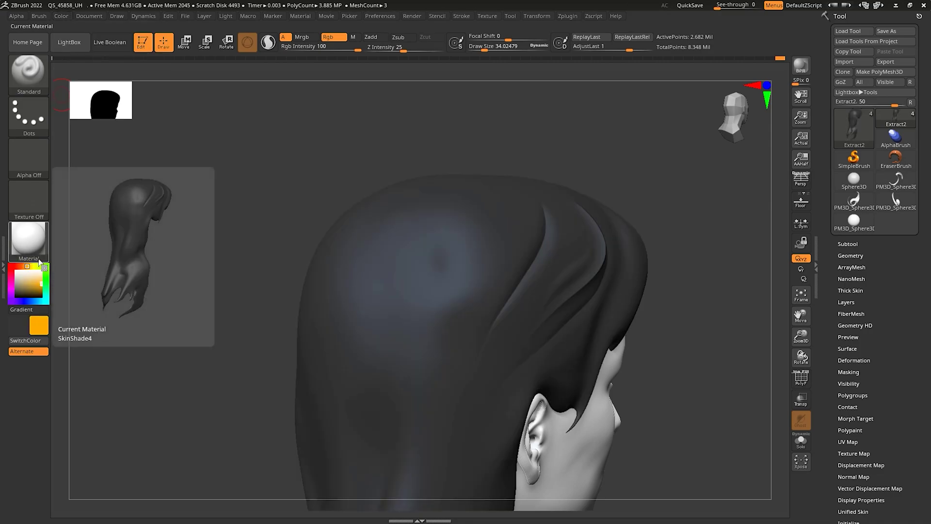
left_click_drag(40, 284, 27, 273)
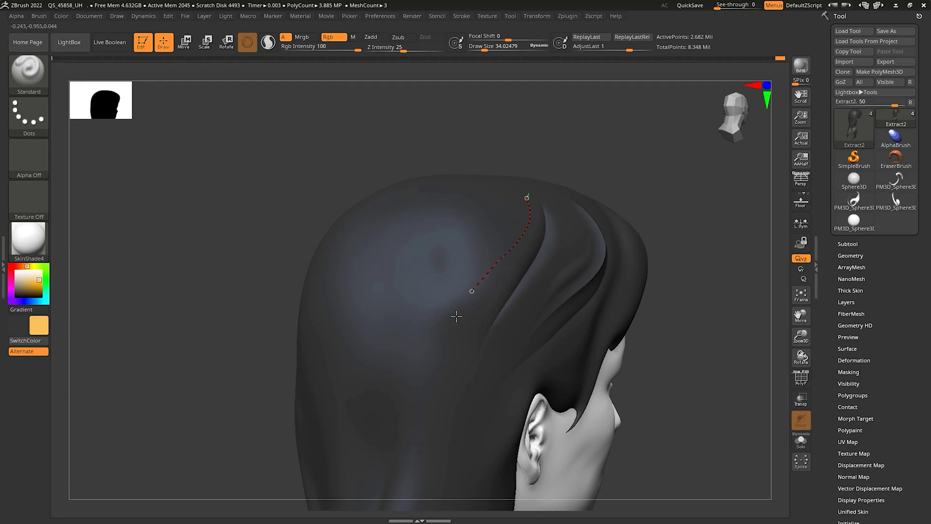
left_click_drag(450, 430, 450, 429)
left_click(485, 271)
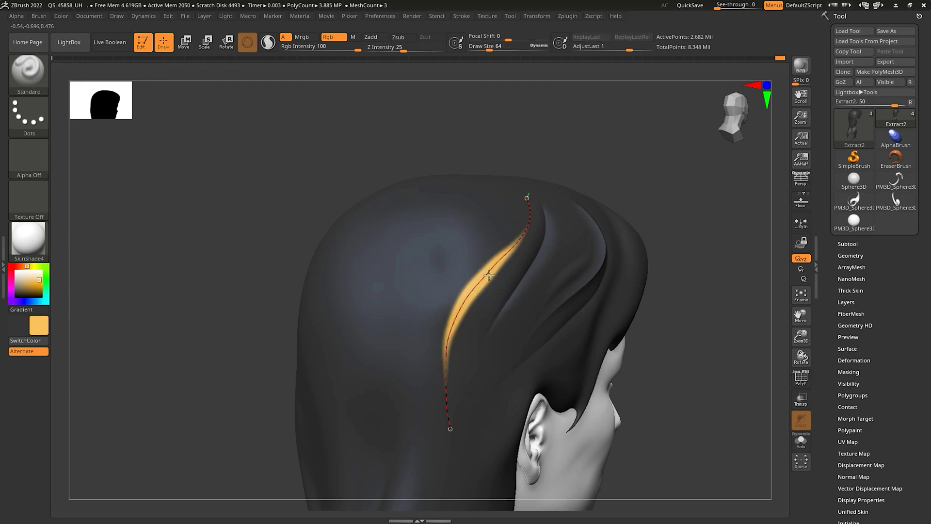
right_click_drag(509, 263, 534, 237)
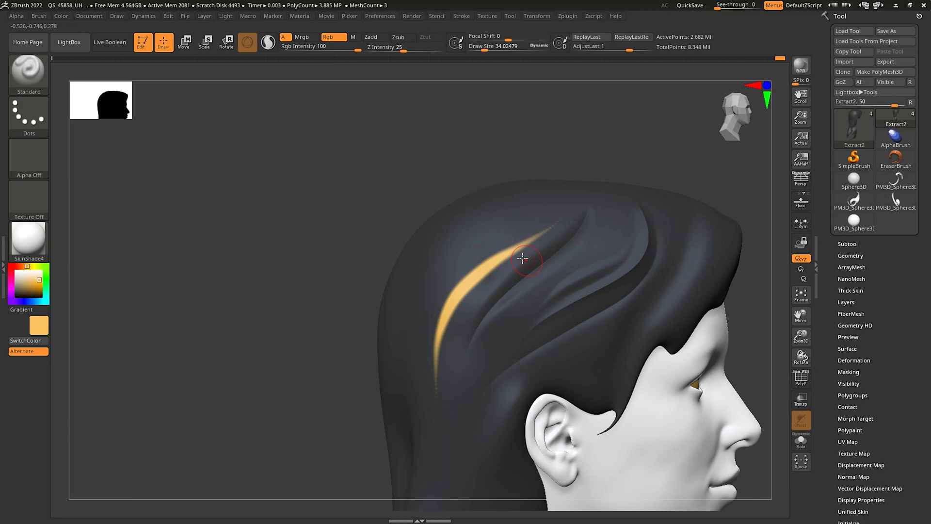
right_click_drag(522, 259, 155, 280)
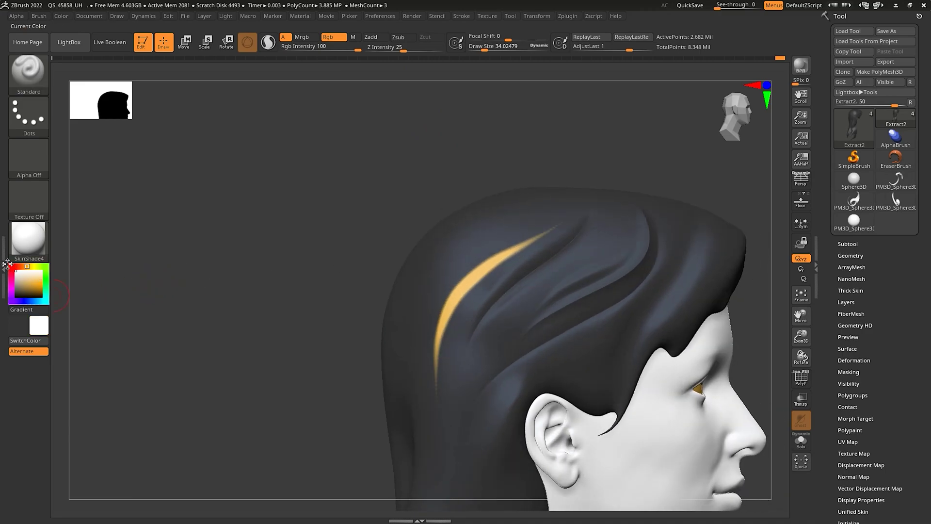
right_click_drag(584, 283, 499, 287)
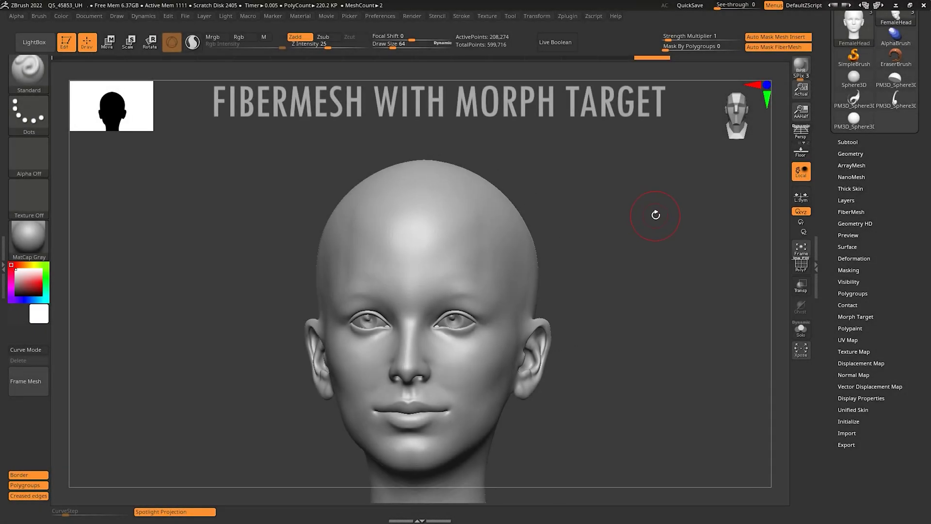
Mask a band across the top of the female head with a lasso MaskPen, unmasking the crown above it
right_click_drag(667, 214, 680, 213, "alt")
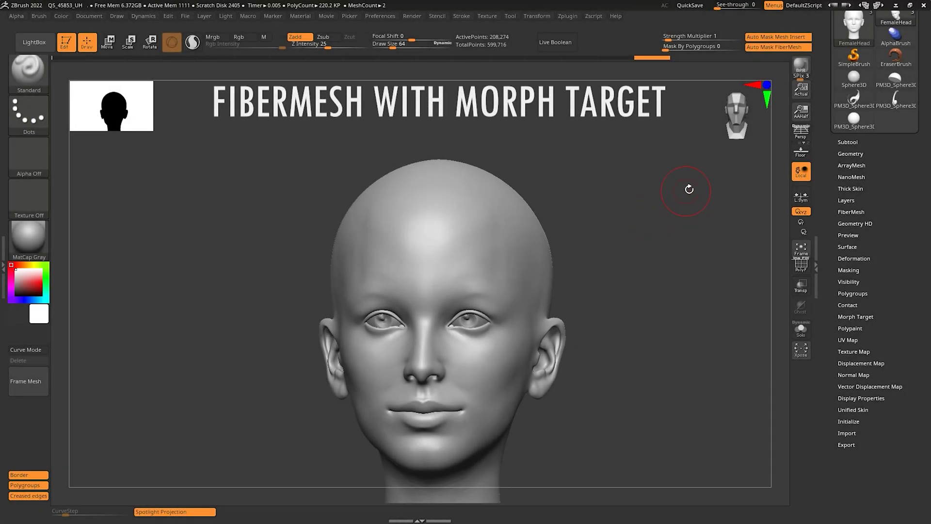
right_click_drag(627, 225, 638, 217, "alt")
mouse_move(467, 182)
right_mouse_down()
mouse_move(474, 165)
mouse_move(453, 143)
mouse_move(467, 155)
right_mouse_up()
left_click(42, 122)
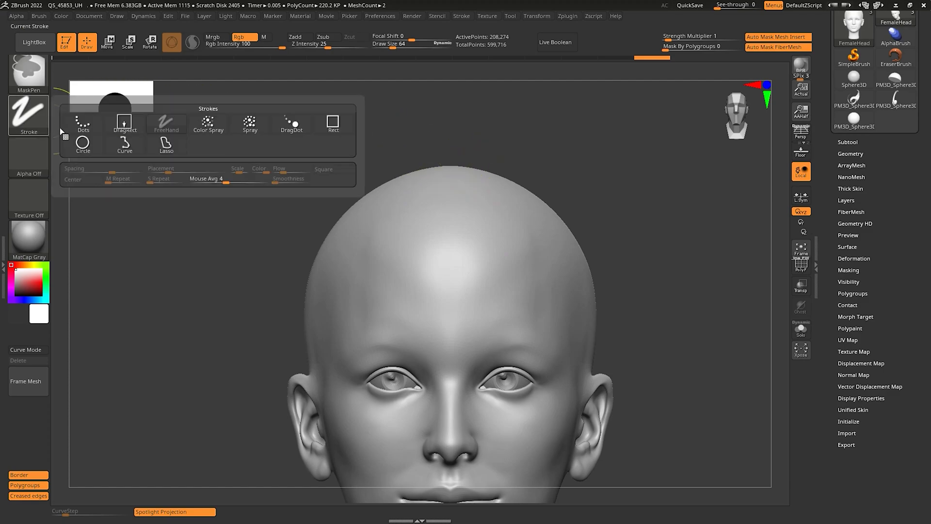
left_click(166, 144)
left_click_drag(491, 255, 383, 146, "ctrl")
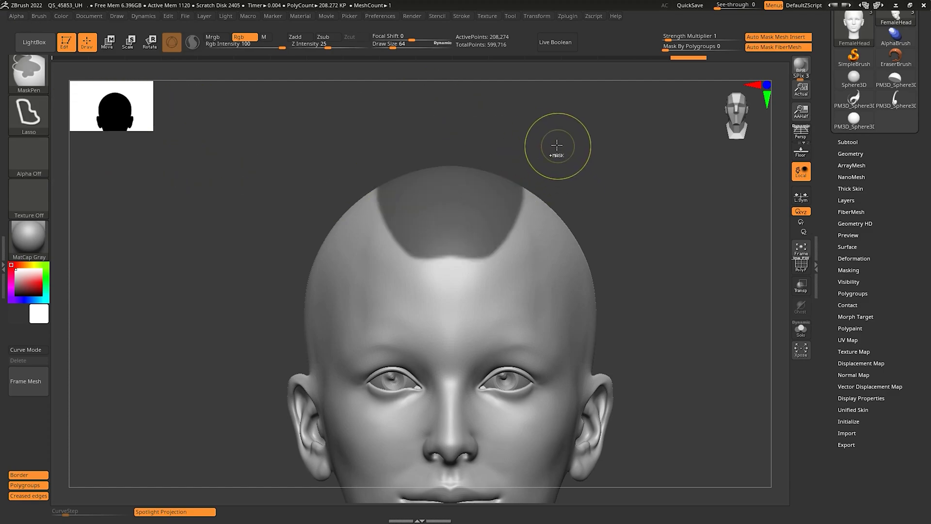
left_click_drag(449, 248, 422, 165, "ctrl")
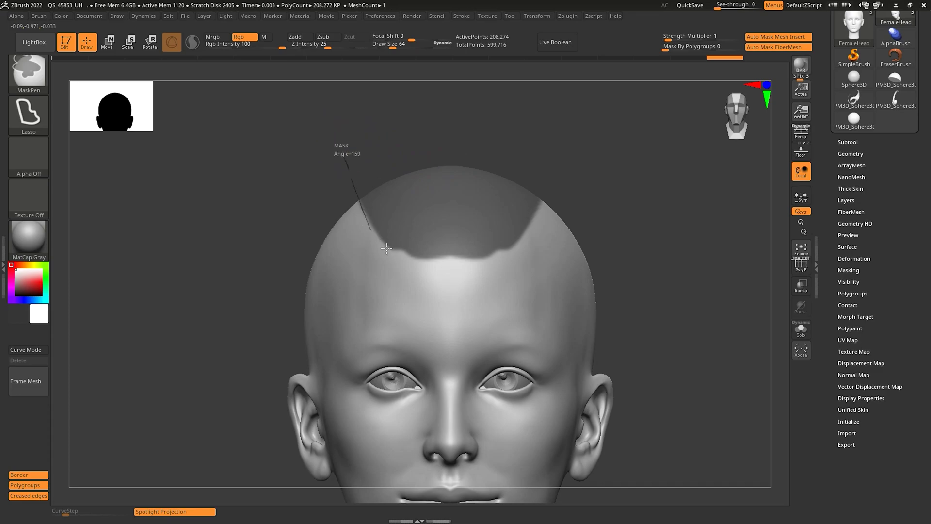
left_click_drag(452, 264, 452, 264, "ctrl")
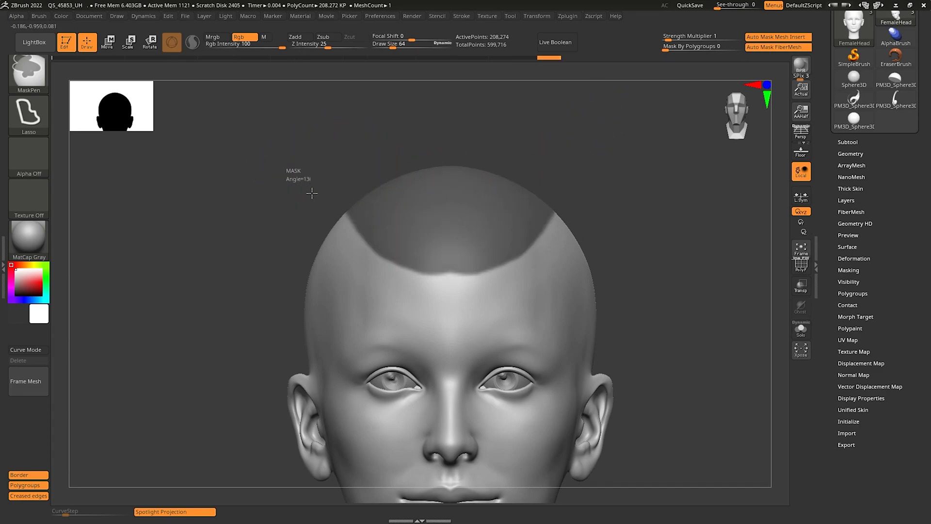
left_click_drag(312, 193, 312, 193, "ctrl+alt")
mouse_move(427, 134)
left_mouse_down("ctrl+alt")
mouse_move(530, 108)
mouse_move(519, 152)
left_mouse_up("ctrl+alt")
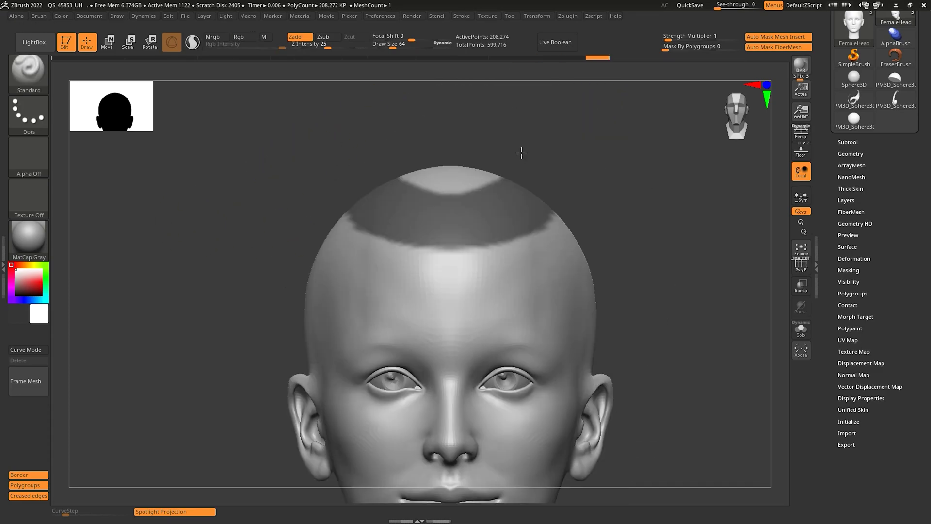
Invert the mask to leave only the hairline band editable, and store a morph target of the head
right_click(532, 219)
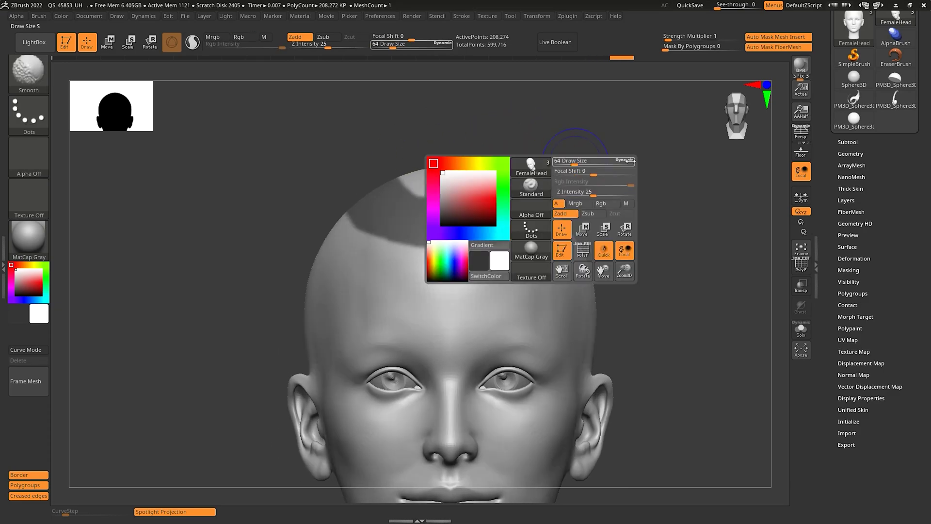
left_click(641, 236, "ctrl")
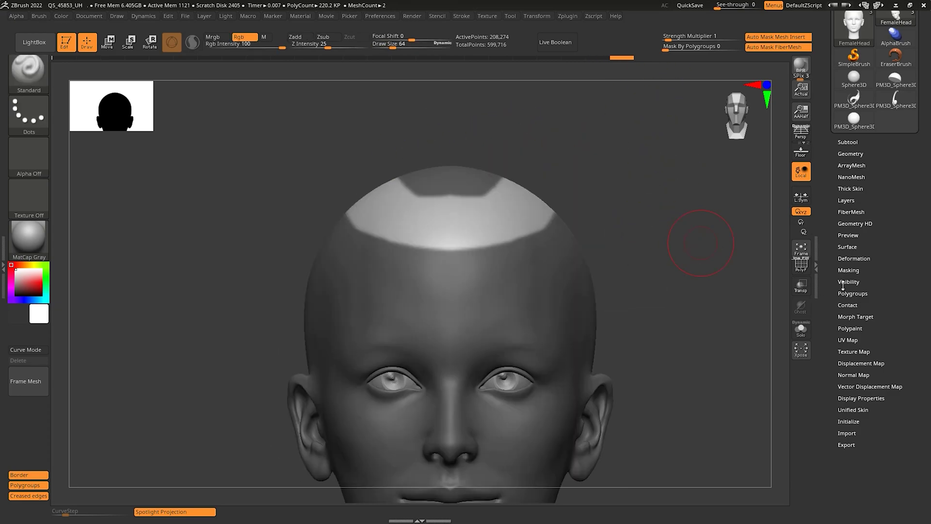
left_click(855, 317)
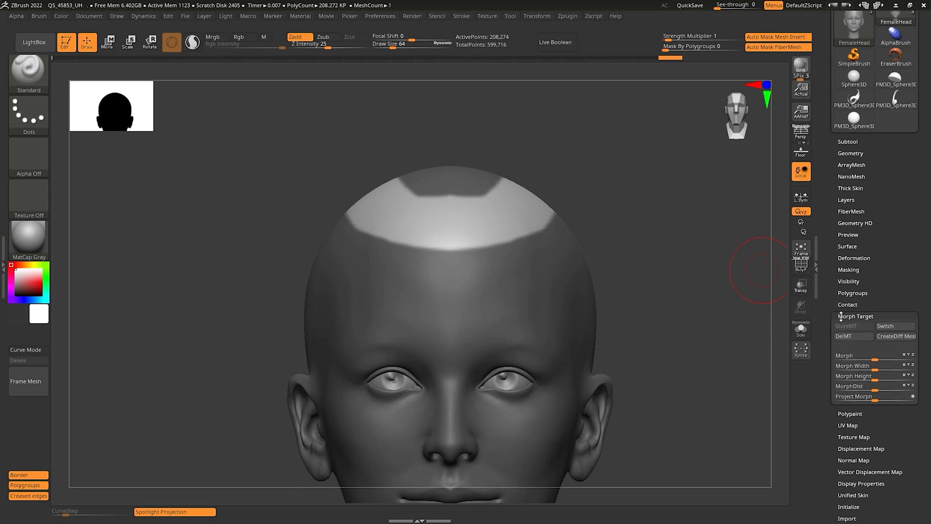
Centre the gizmo on the unmasked band, pull the band upward and outward from the head, and clear the mask
key("w")
left_click_drag(592, 219, 547, 338)
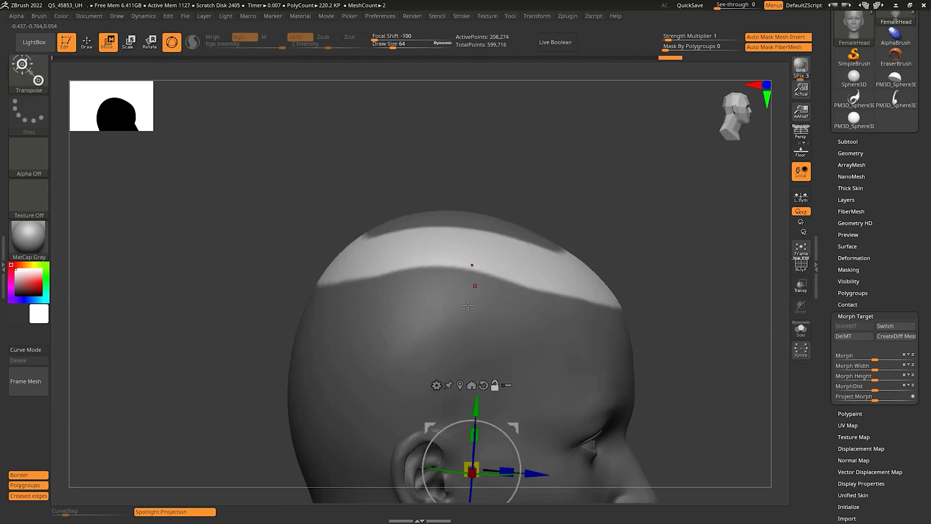
left_click(460, 385)
left_click_drag(466, 242, 451, 171)
key("q")
mouse_move(672, 233)
left_mouse_down()
mouse_move(676, 275)
mouse_move(699, 218)
left_mouse_up()
mouse_move(717, 218)
left_mouse_down("ctrl")
mouse_move(707, 257)
mouse_move(630, 268)
mouse_move(645, 271)
left_mouse_up("ctrl")
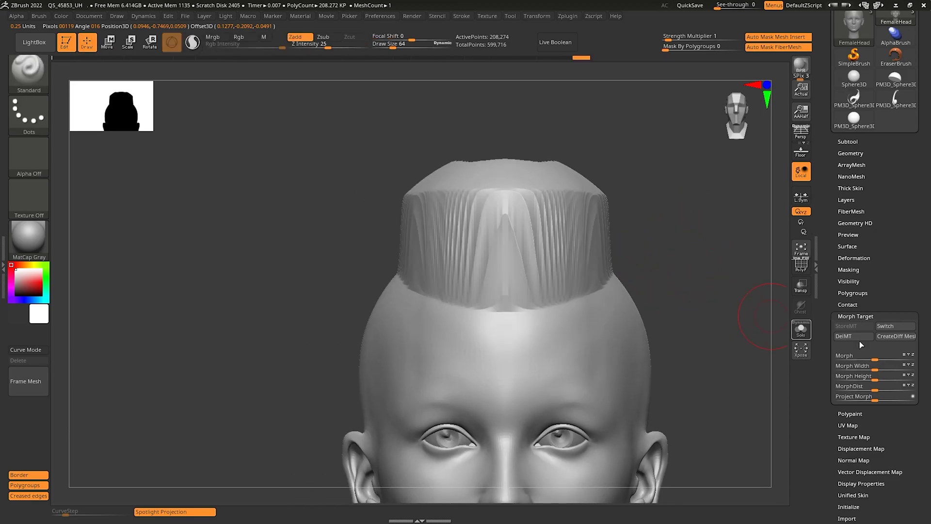
Switch the head back to its stored morph target and preview FiberMesh fibers on it
left_click(893, 331)
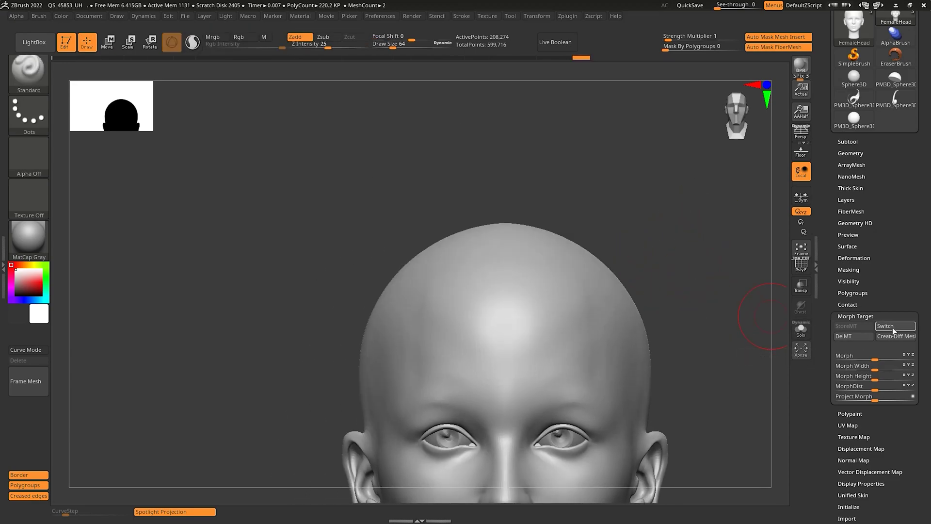
left_click(848, 211)
left_click(855, 196)
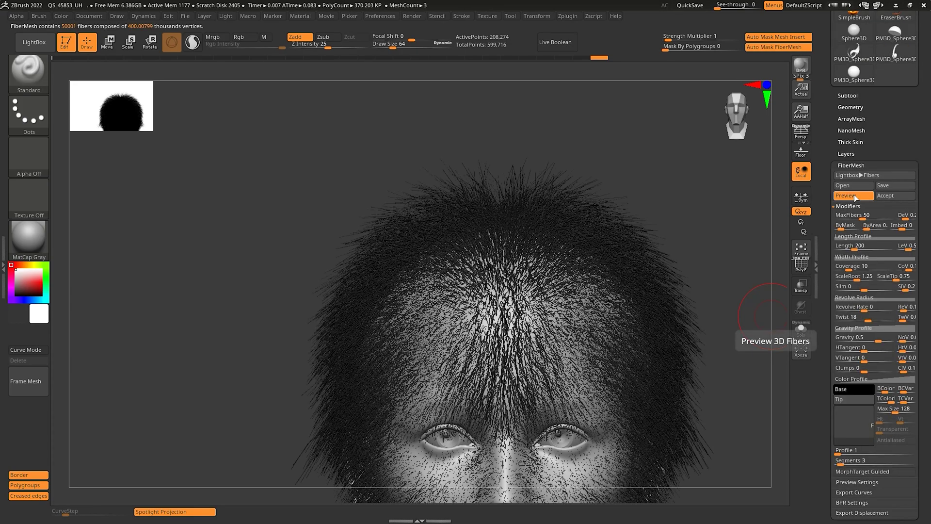
Turn on morph-target guidance for the FiberMesh fibers previewed on the head's crown
scroll(840, 258, "down", 5)
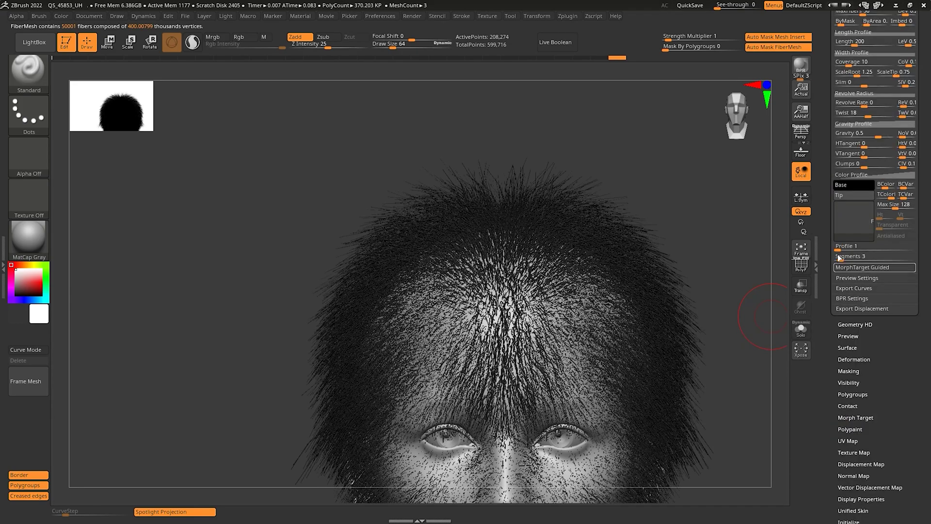
left_click(868, 270)
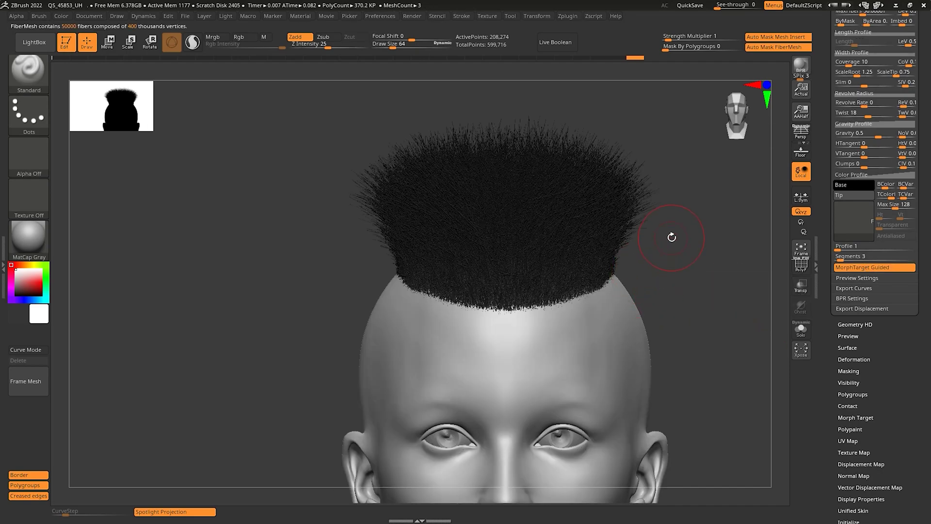
right_click_drag(619, 258, 668, 347)
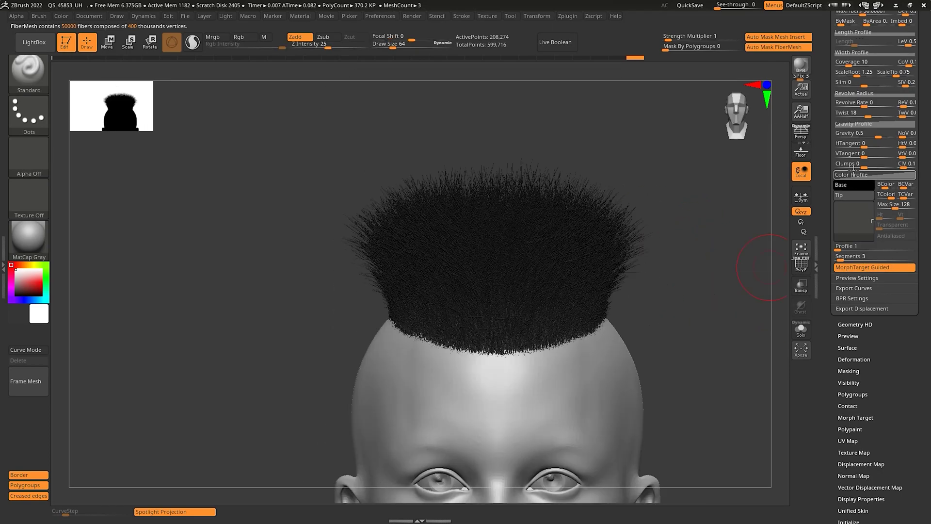
left_click(864, 133)
left_click_drag(651, 277, 667, 266)
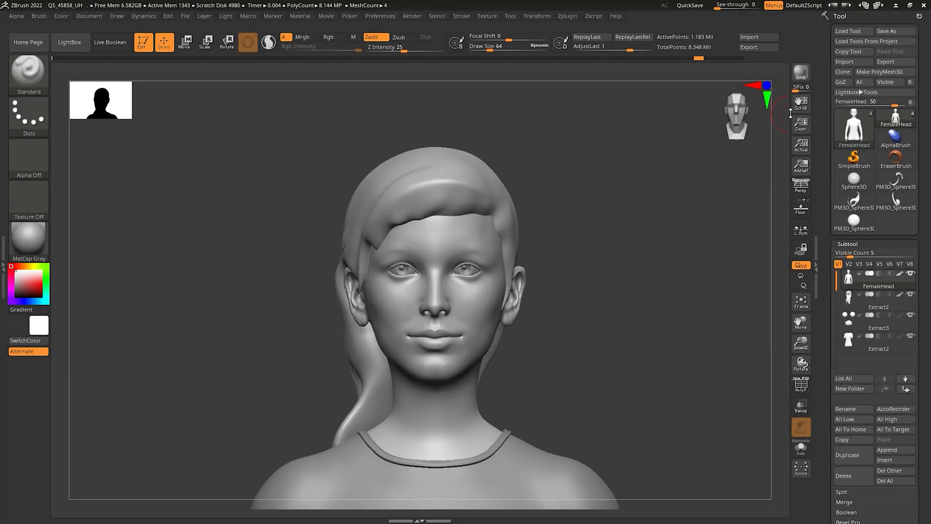
mouse_move(791, 114)
left_mouse_down("ctrl")
mouse_move(790, 90)
mouse_move(791, 104)
left_mouse_up("ctrl")
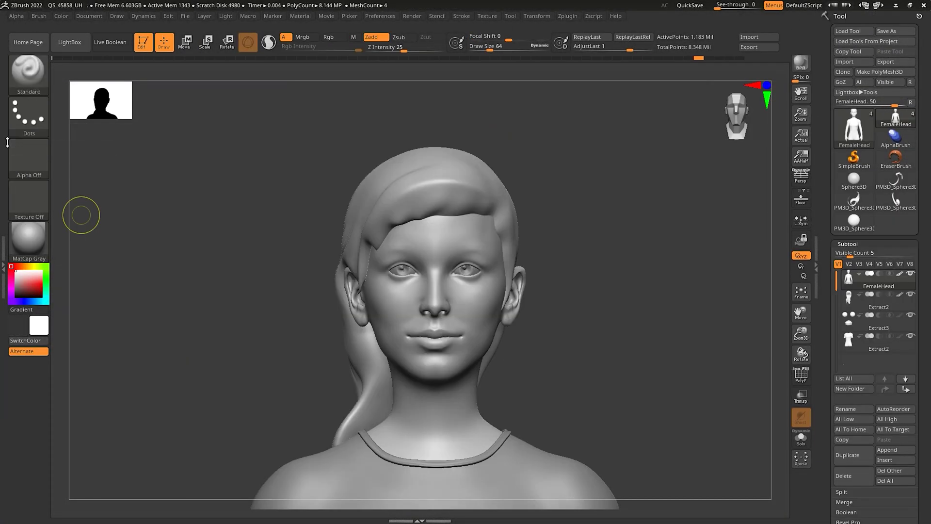
left_click_drag(7, 142, 7, 145, "ctrl")
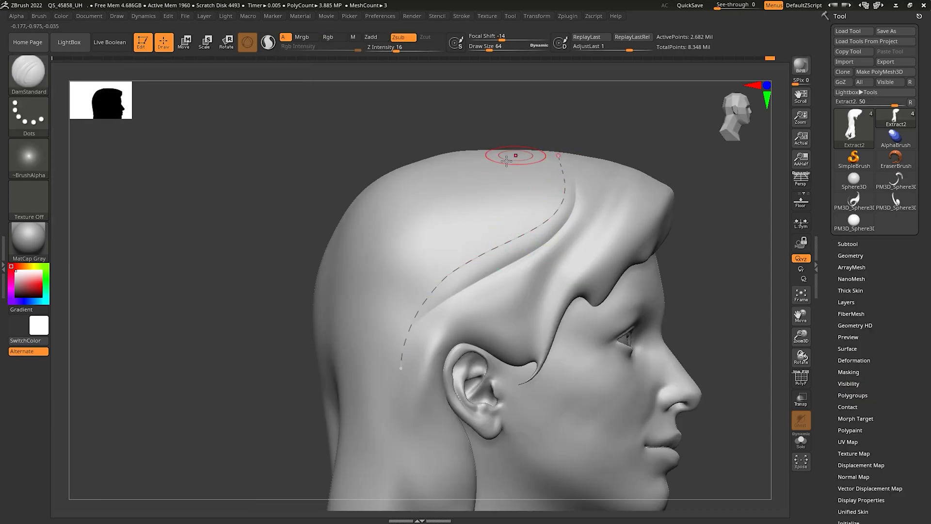
right_click_drag(507, 161, 517, 182)
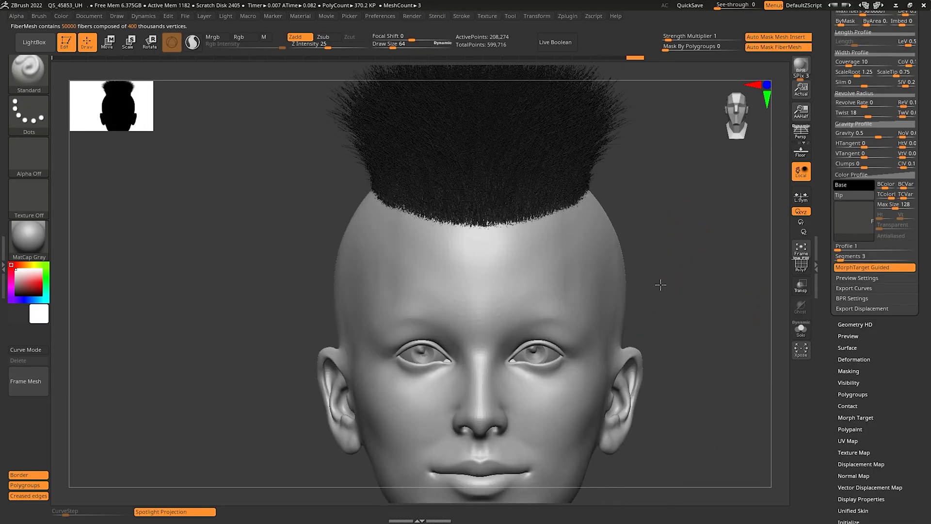
left_click_drag(661, 285, 701, 295)
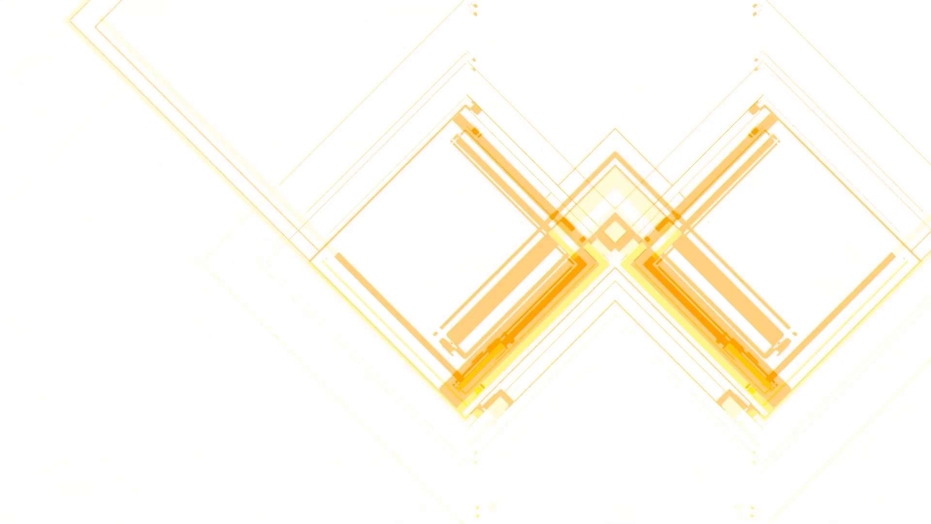